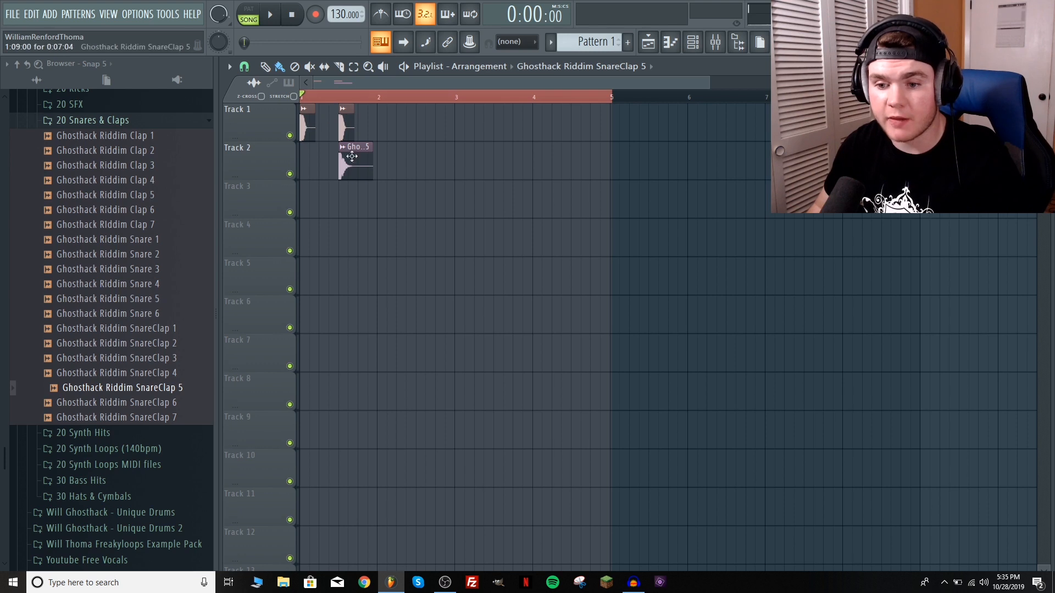
Play back the kick and snare clap, and set the project tempo to 140 BPM
key(space)
scroll(329, 109, up, 4)
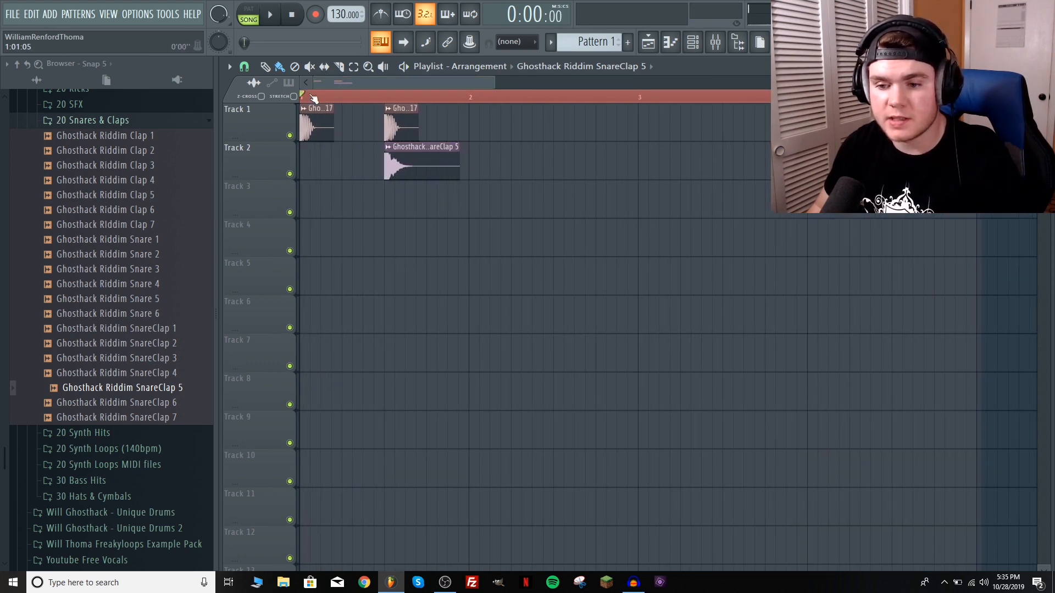
drag(336, 11, 336, 8)
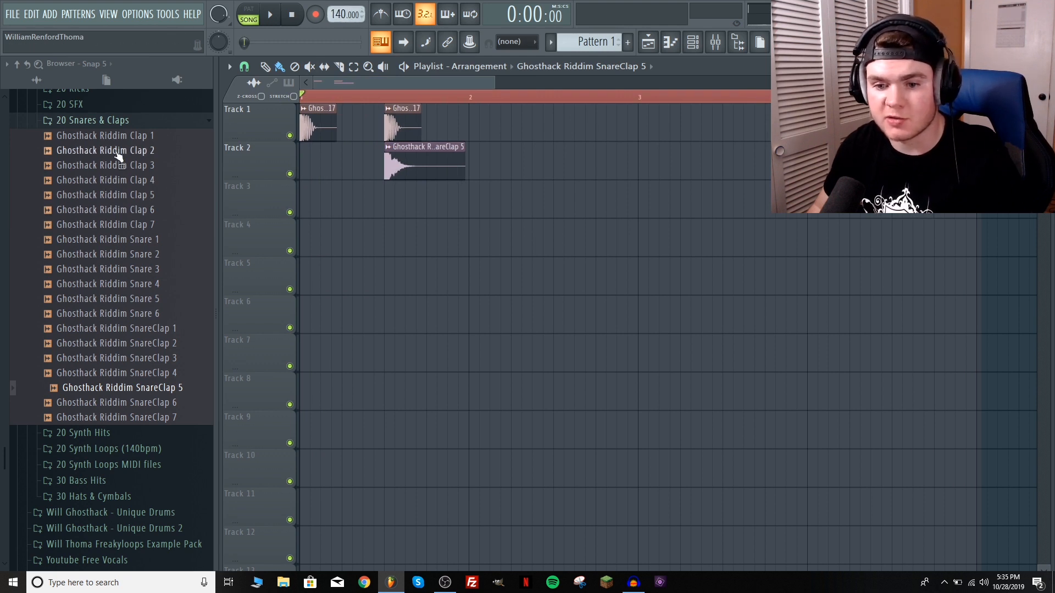
Place Ghosthack Riddim Clap 6 on Track 3, aligned with the SnareClap 5 clip, and audition the layered hit
click(142, 212)
drag(144, 214, 383, 195)
key(space)
scroll(386, 106, up, 4)
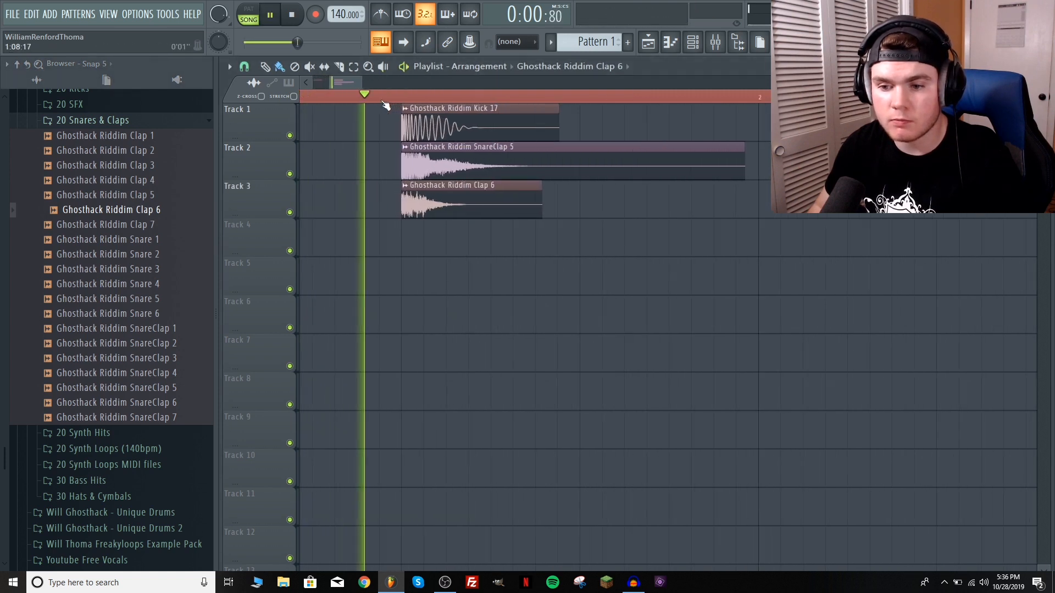
key(space)
Shift the second kick, SnareClap 5 and Clap 6 clips down one track each, onto Tracks 2, 3 and 4
scroll(381, 132, down, 4)
drag(502, 239, 398, 169)
drag(511, 152, 537, 175)
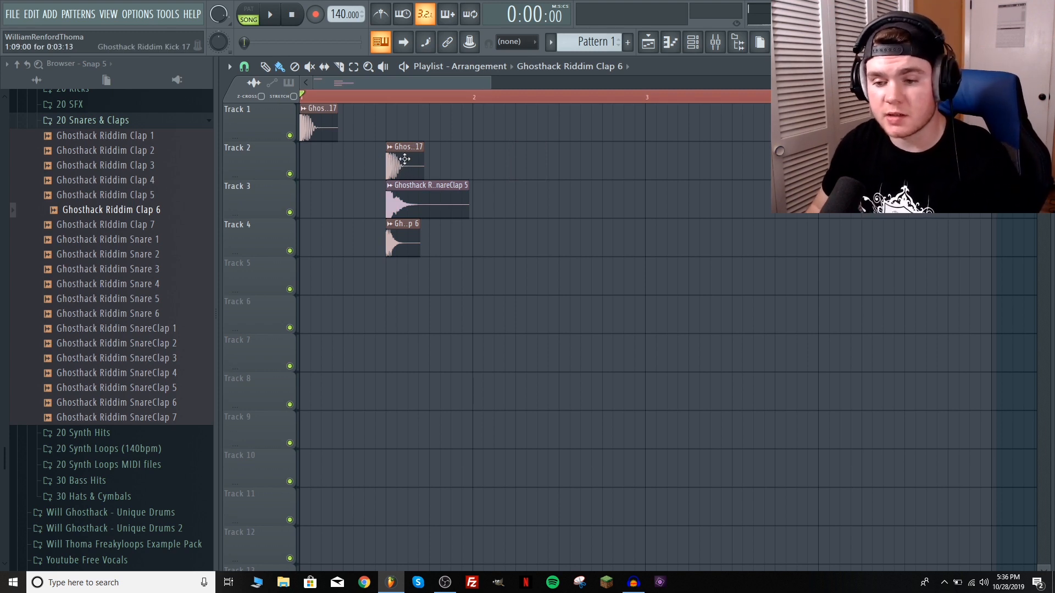
Make the Track 2 kick clip unique and raise its precomputed In and Out fades
click(391, 150)
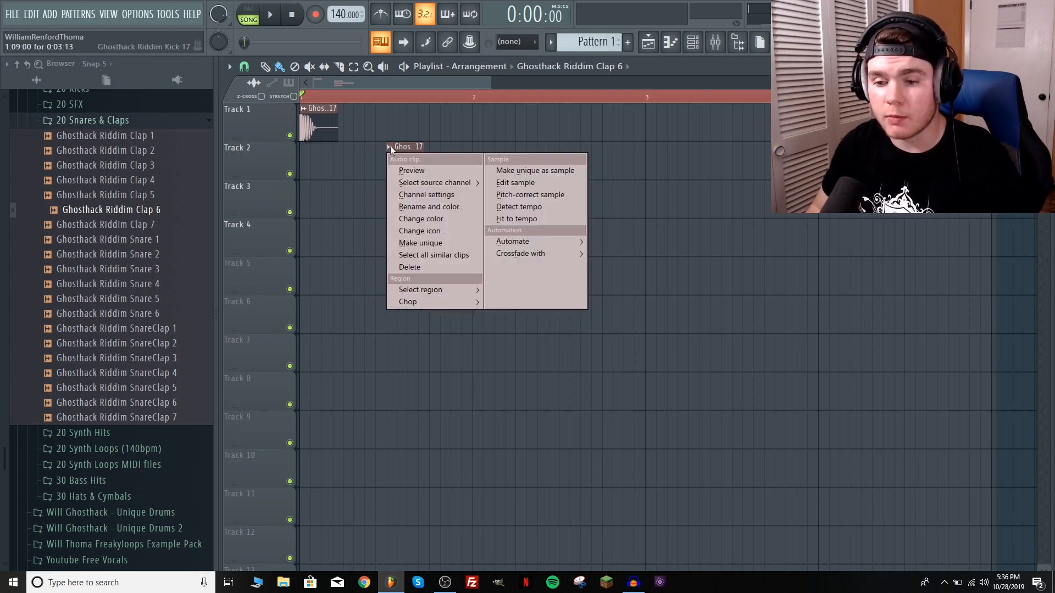
click(421, 243)
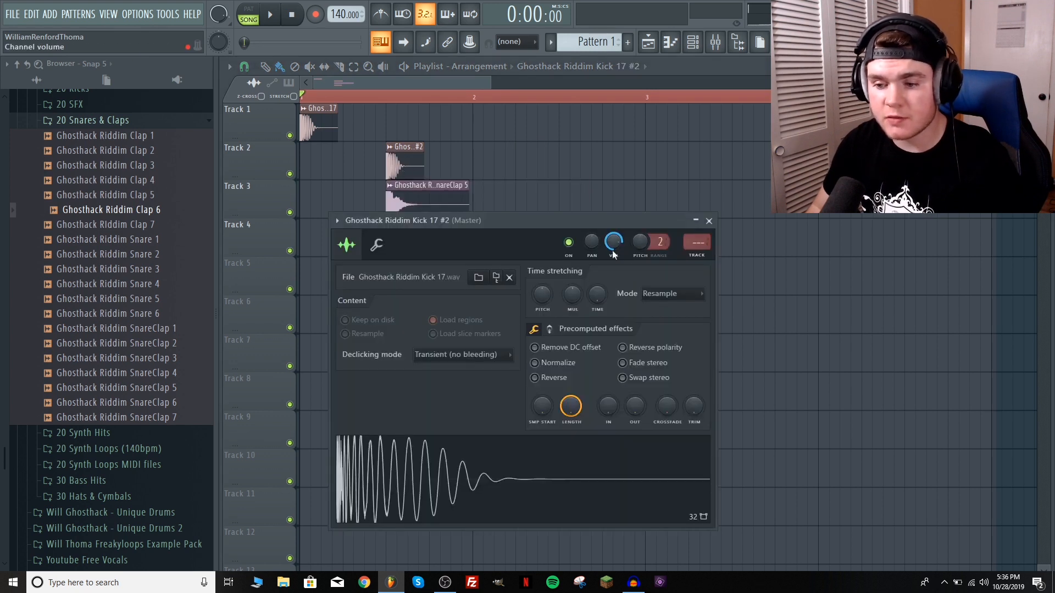
click(550, 331)
click(539, 331)
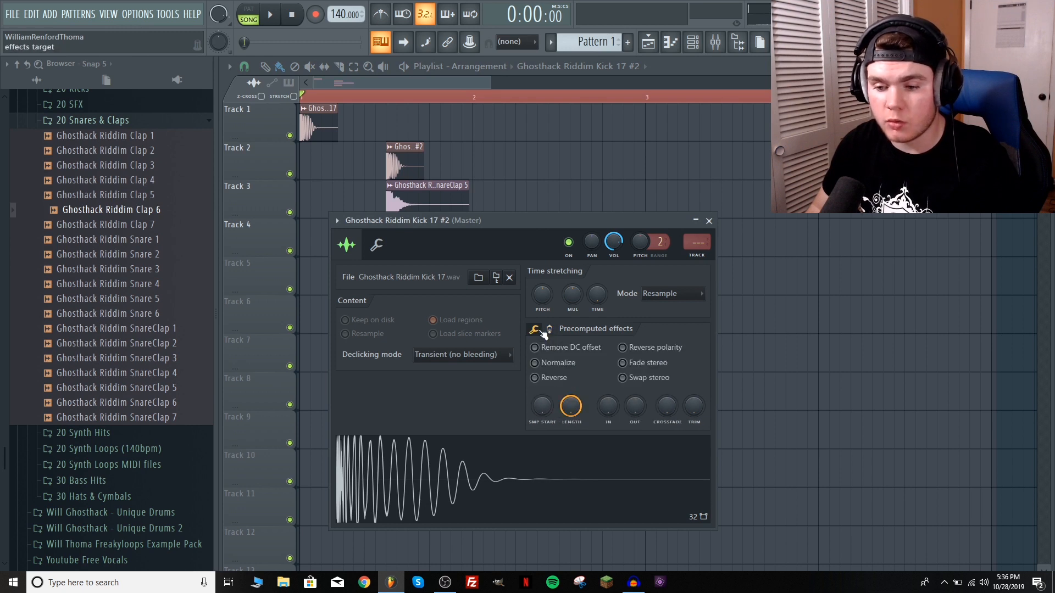
drag(613, 403, 635, 398)
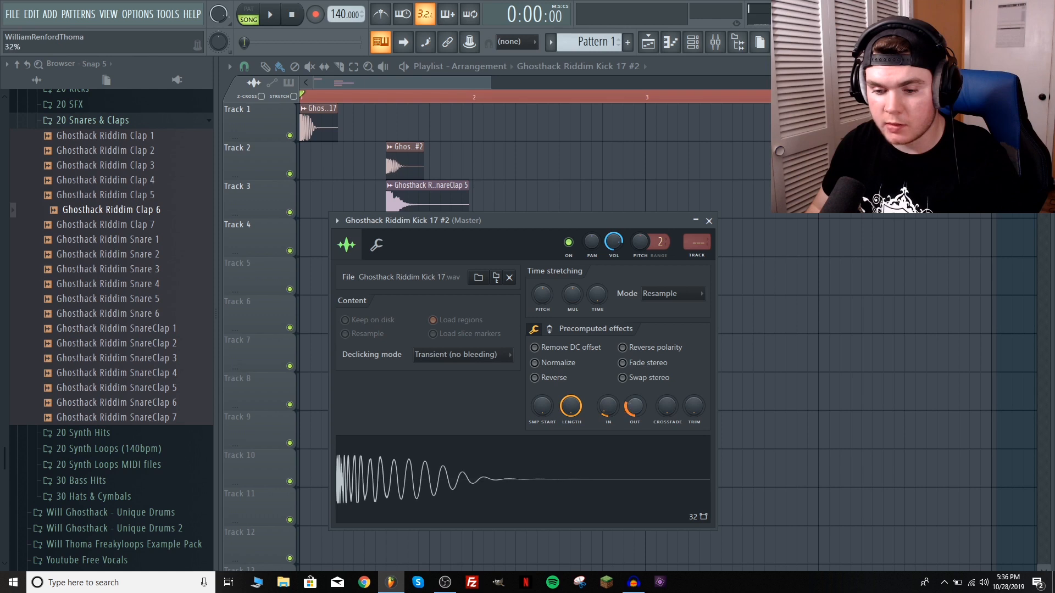
Audition the faded kick with the layered snare, fine-tune its fades and close its channel settings
click(604, 491)
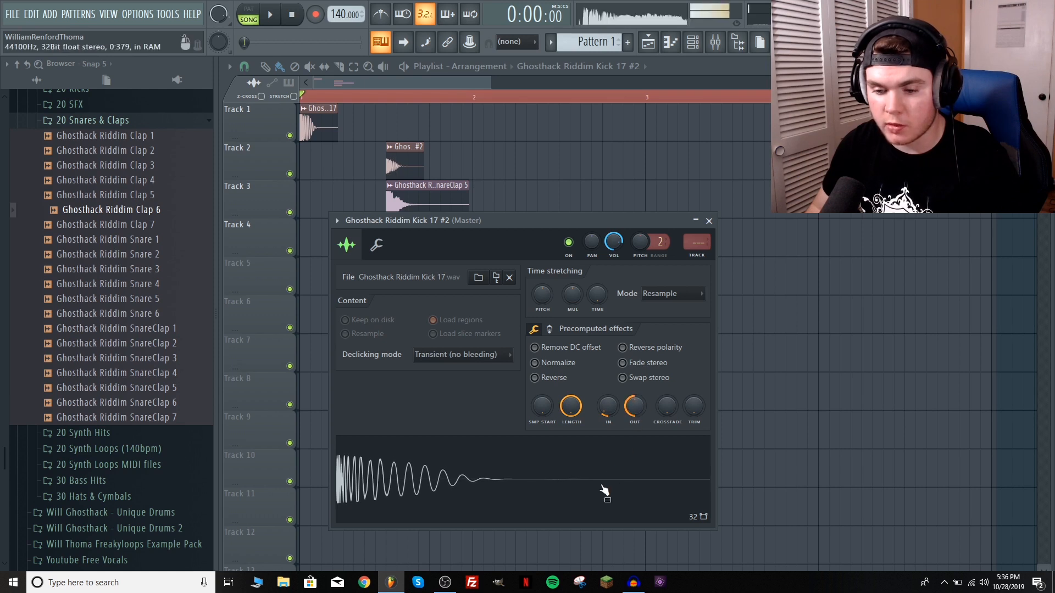
key(space)
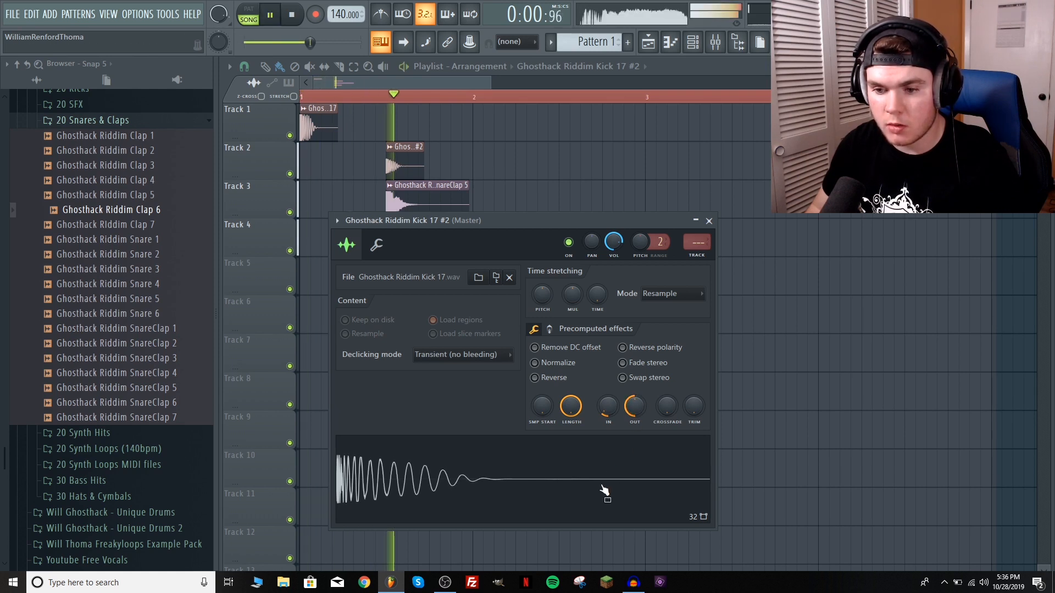
key(space)
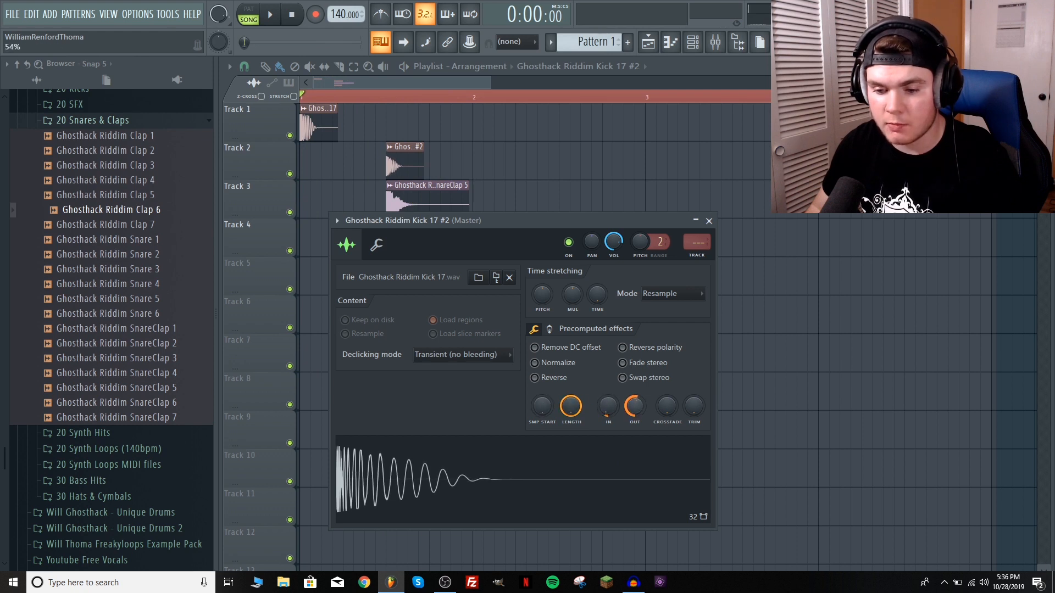
key(space)
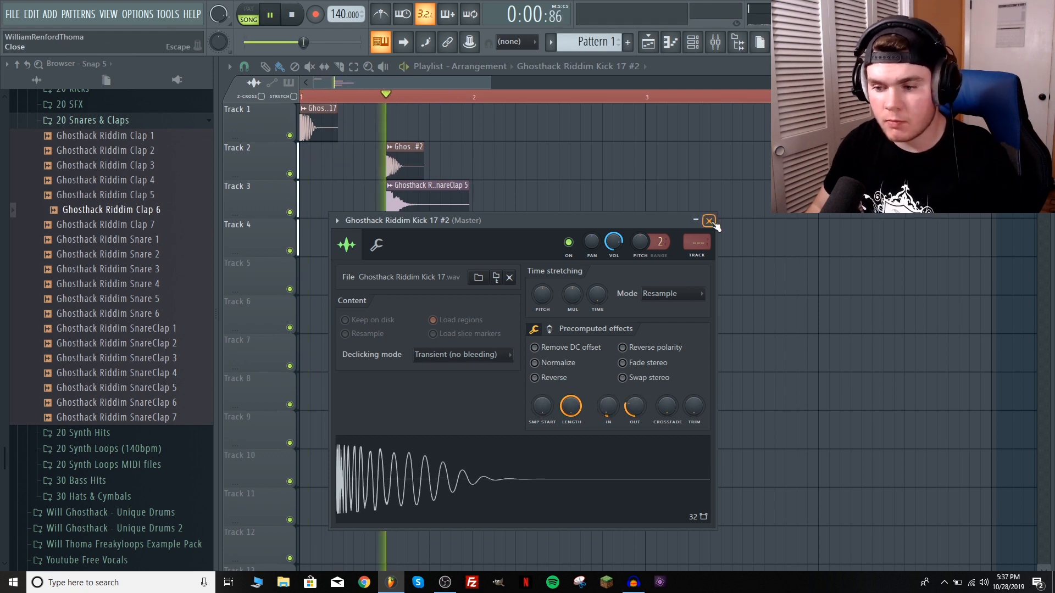
click(709, 222)
key(space)
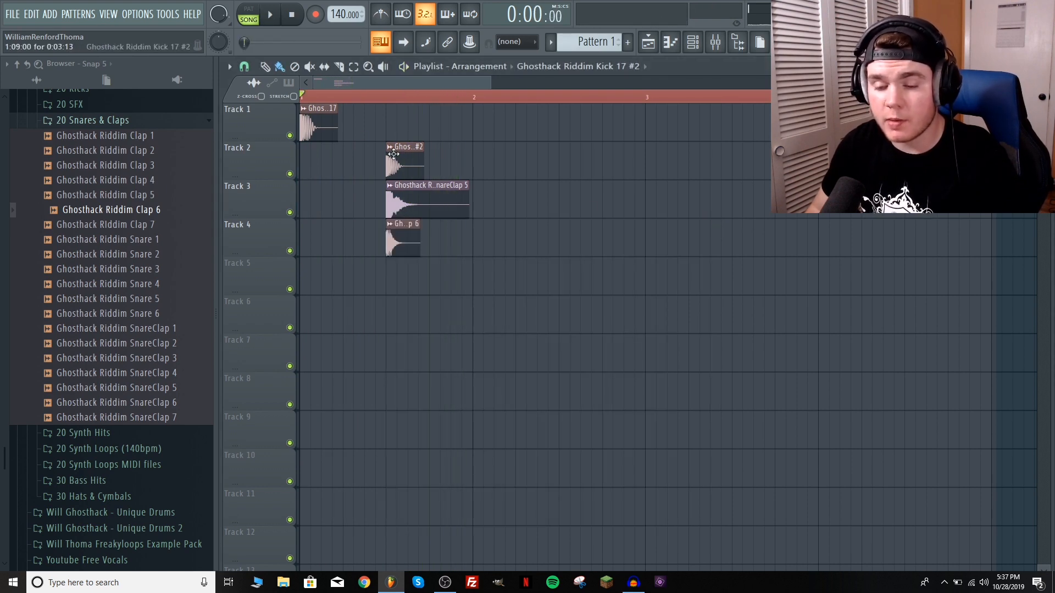
Route both kicks, SnareClap 5 and Clap 6 to mixer inserts 1 to 3 in their channel settings
double_click(328, 128)
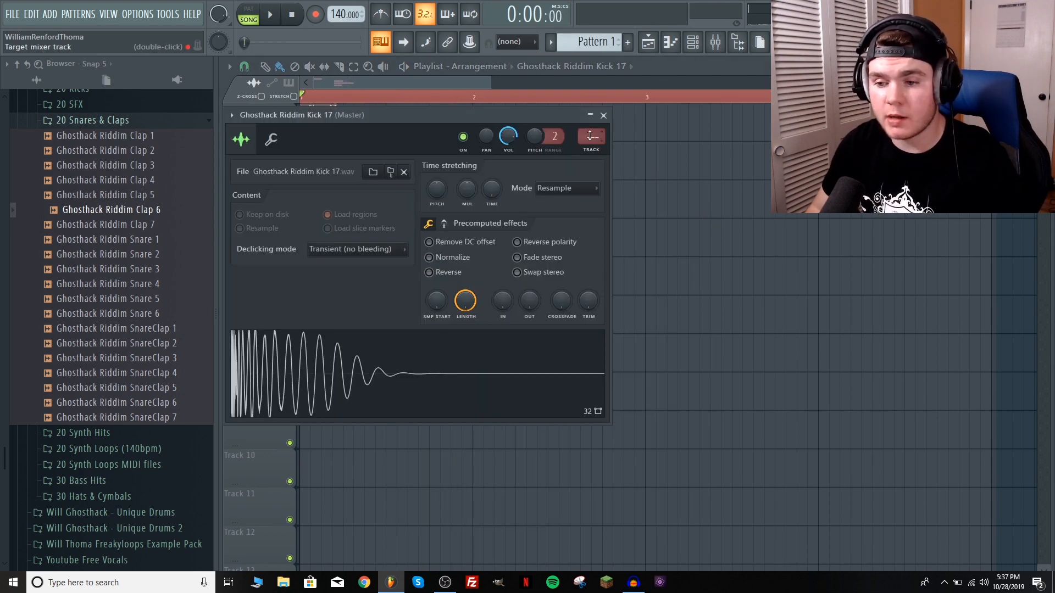
click(604, 116)
double_click(418, 160)
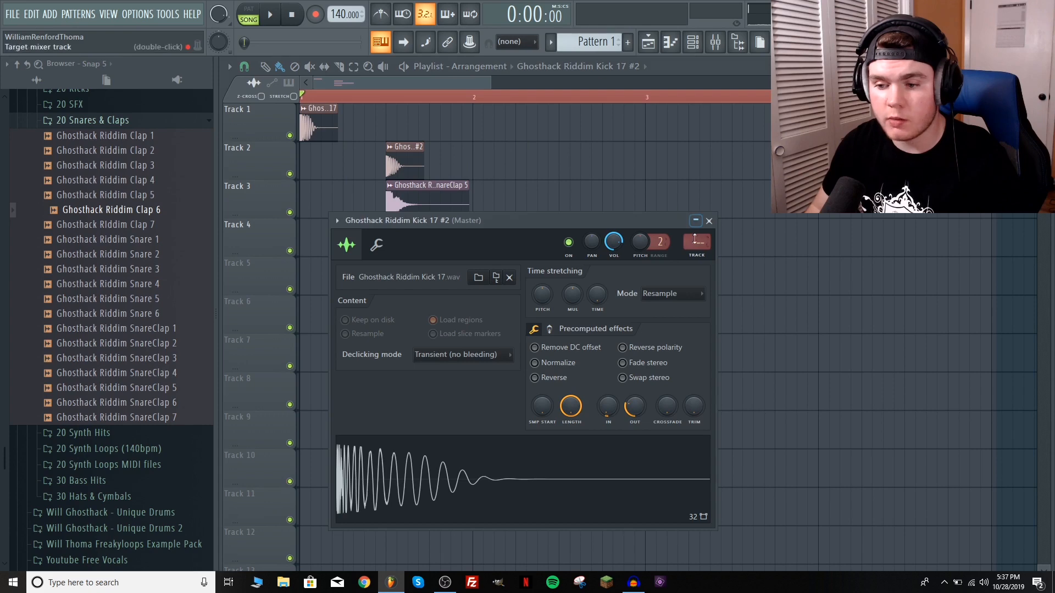
click(710, 221)
double_click(448, 205)
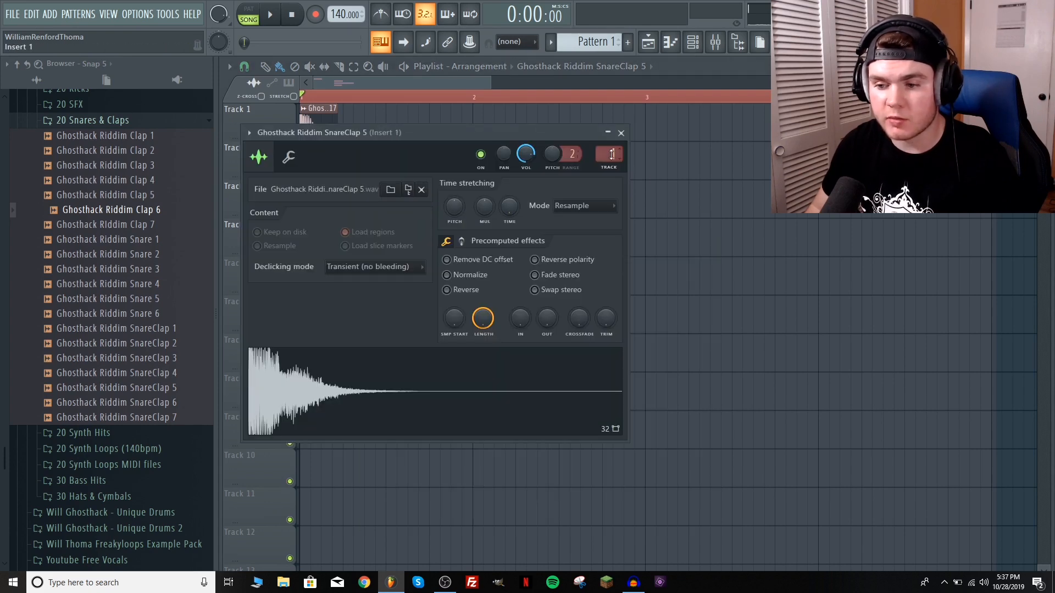
click(621, 133)
double_click(394, 235)
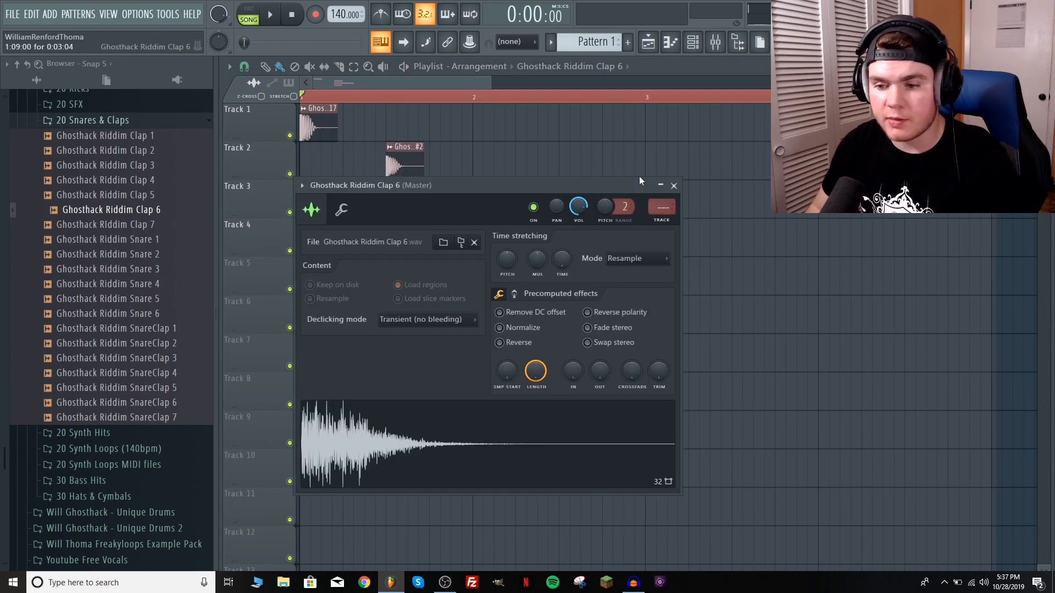
click(674, 186)
Lower the Insert 2 mixer level slightly, audition the balance and close the mixer
click(715, 42)
click(280, 383)
key(space)
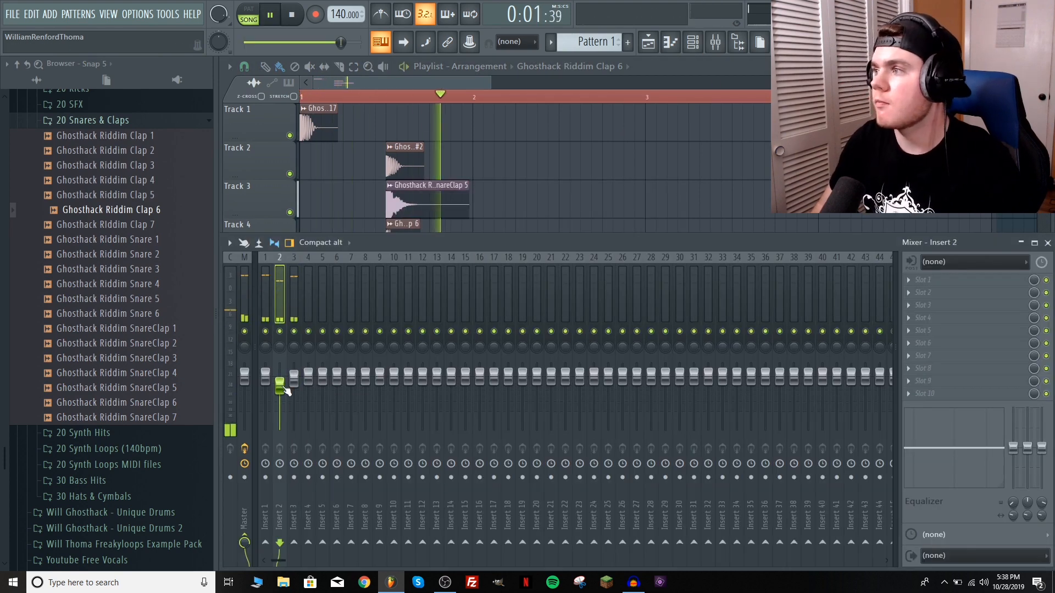
key(space)
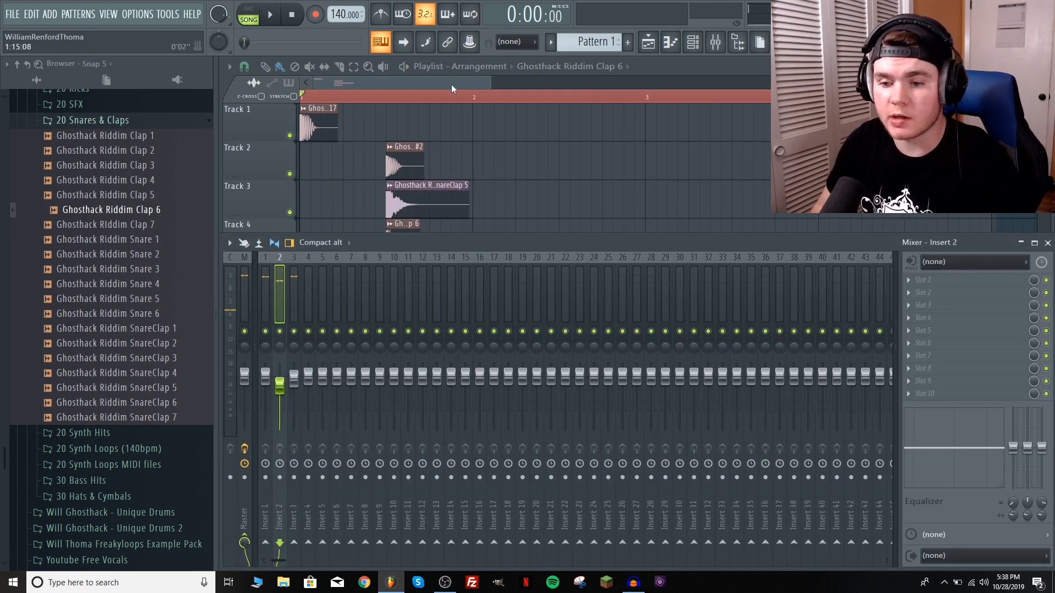
key(F9)
Duplicate the one-bar kick and layered snare pattern on Tracks 1 to 4 to fill four bars
scroll(455, 96, down, 3)
drag(463, 293, 402, 120)
drag(523, 295, 494, 121)
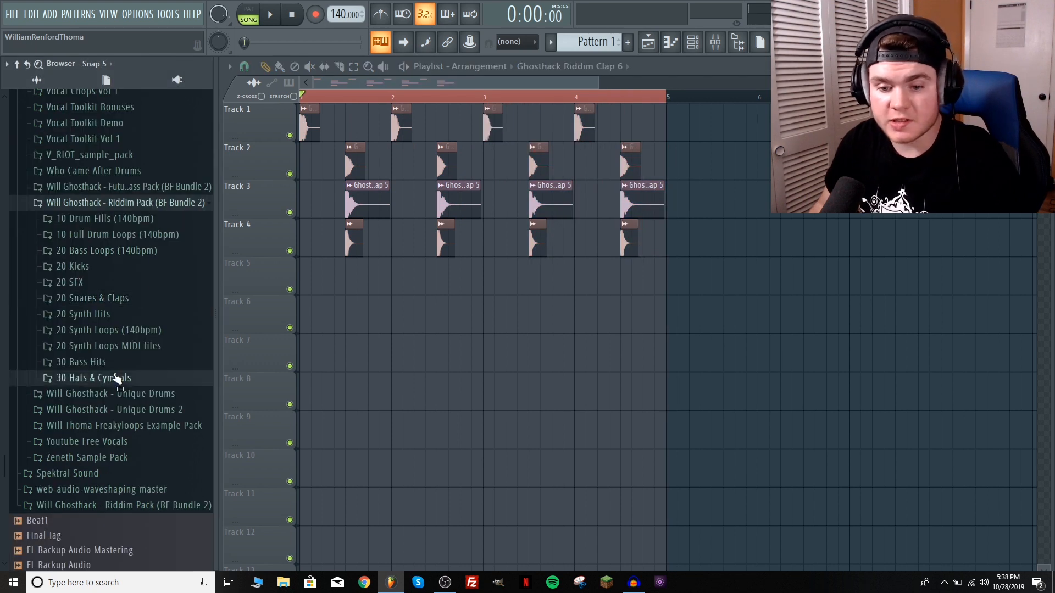
Open the 30 Hats & Cymbals folder and audition the Ghosthack Riddim Ride samples
click(117, 378)
scroll(146, 324, down, 2)
scroll(146, 323, down, 1)
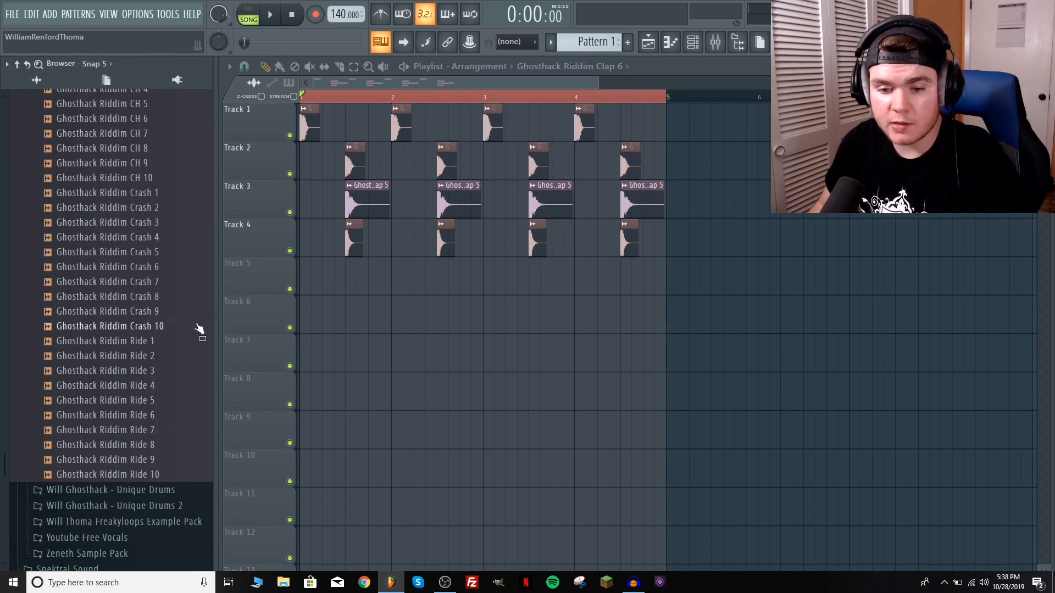
click(164, 345)
click(163, 358)
click(163, 372)
click(163, 387)
click(165, 433)
click(167, 447)
click(169, 463)
click(168, 476)
click(165, 390)
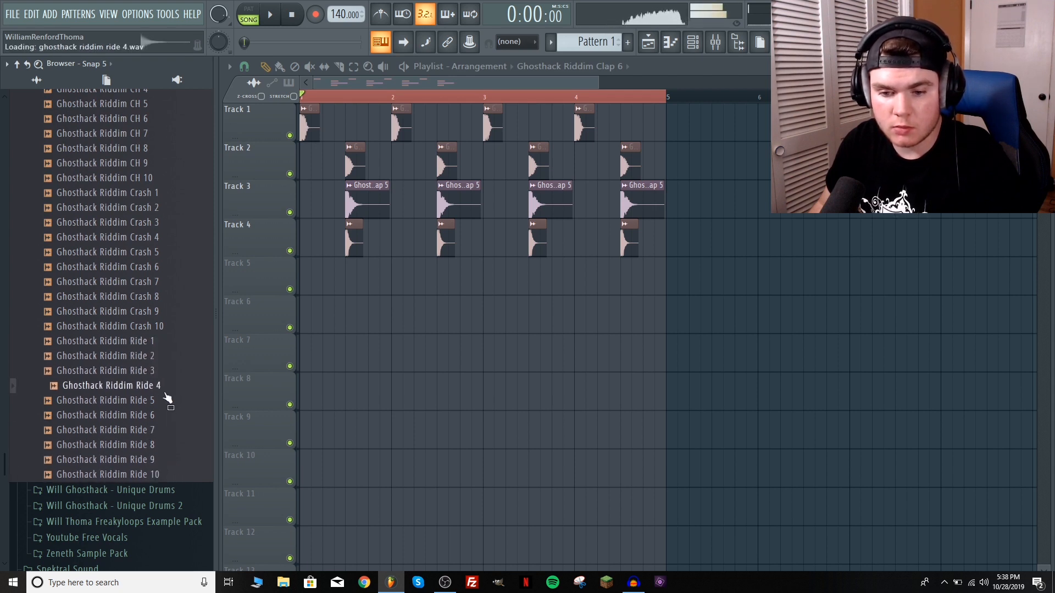
Place Ghosthack Riddim Ride 1 every half bar on Track 5 across all four bars and play back the beat
click(399, 274)
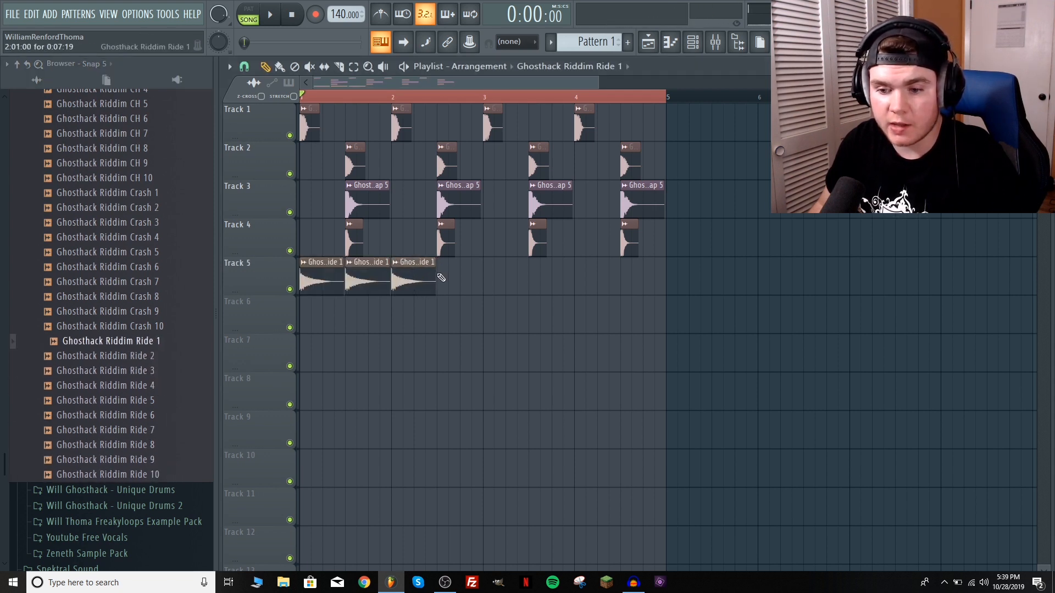
click(465, 268)
click(487, 274)
click(529, 271)
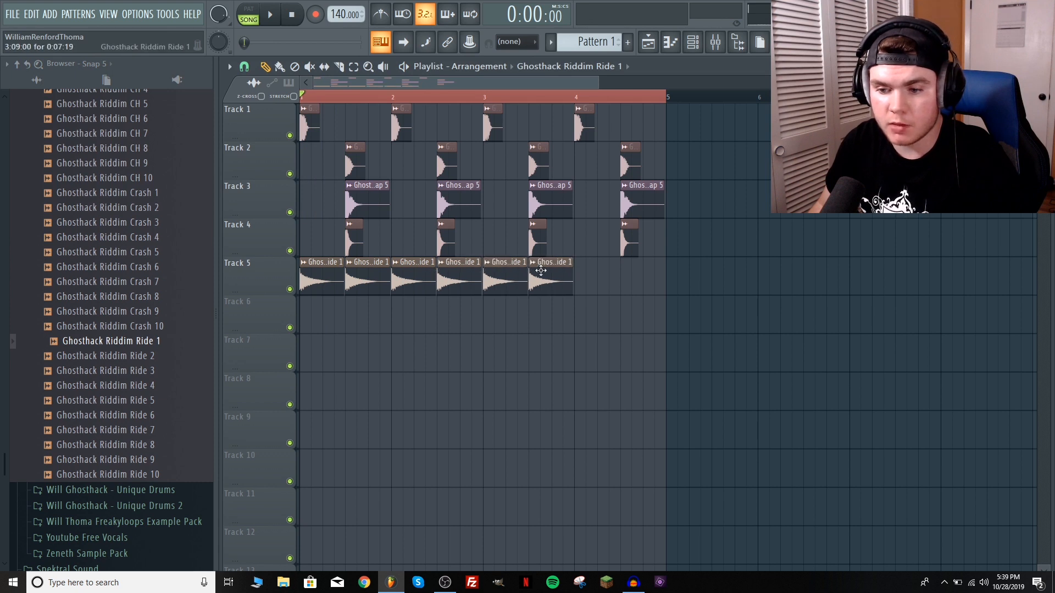
click(584, 273)
click(632, 273)
key(space)
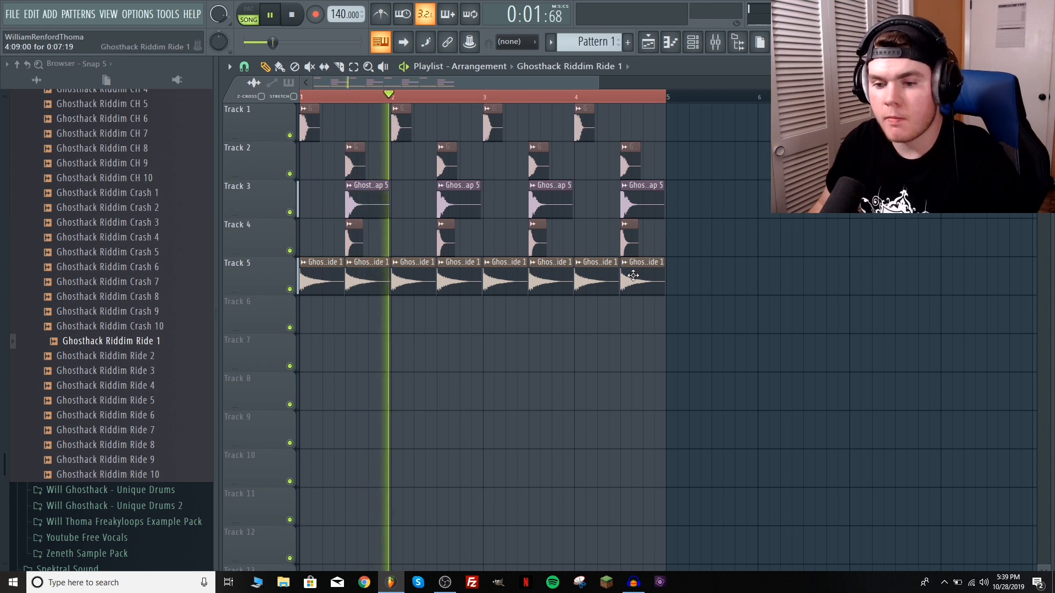
key(space)
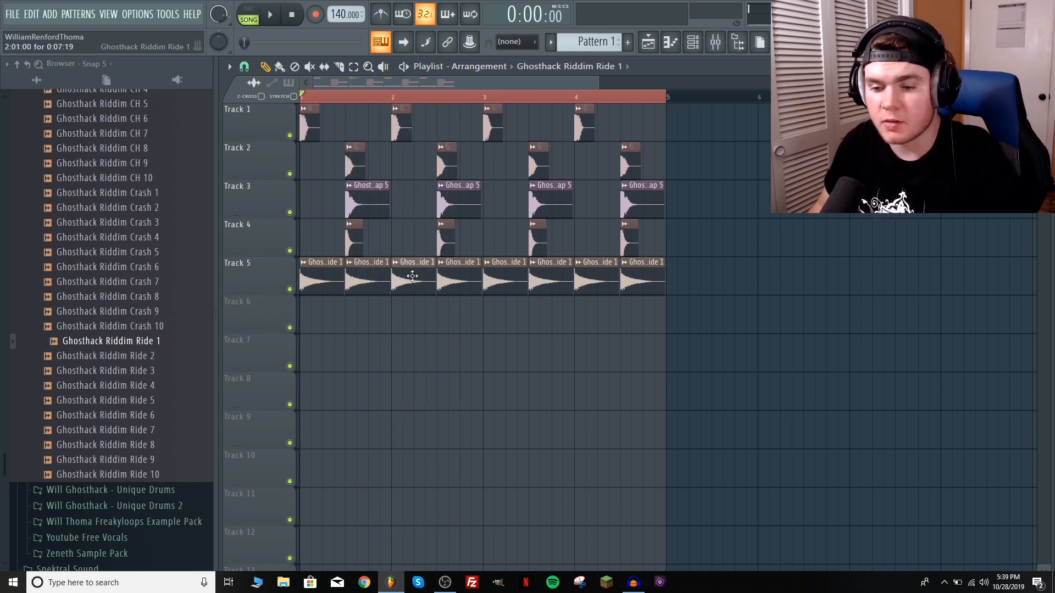
Route the Ride 1 sample to mixer insert 4 and close its channel settings
double_click(412, 276)
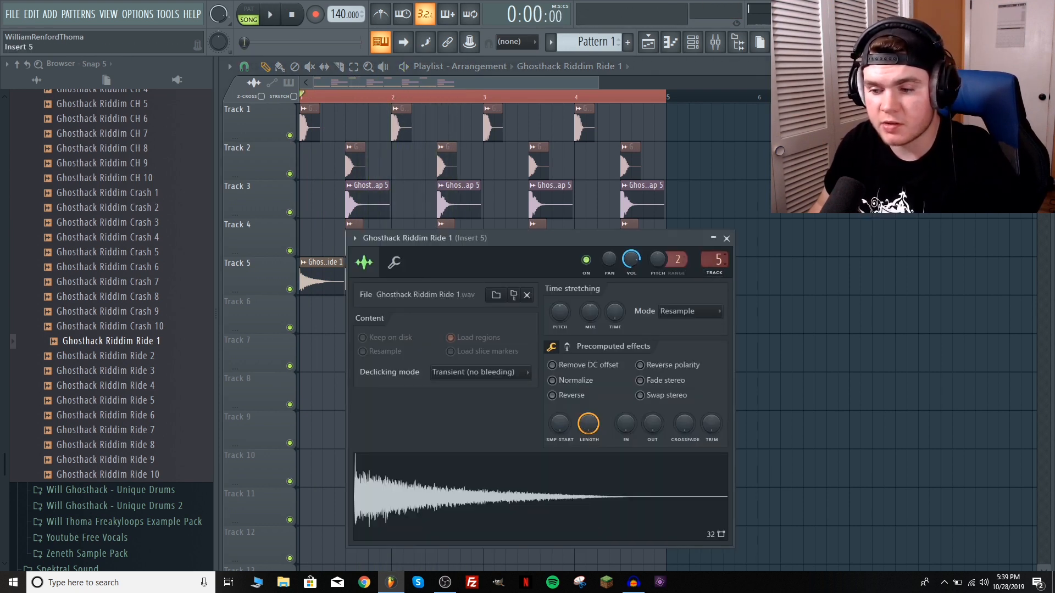
key(space)
click(726, 238)
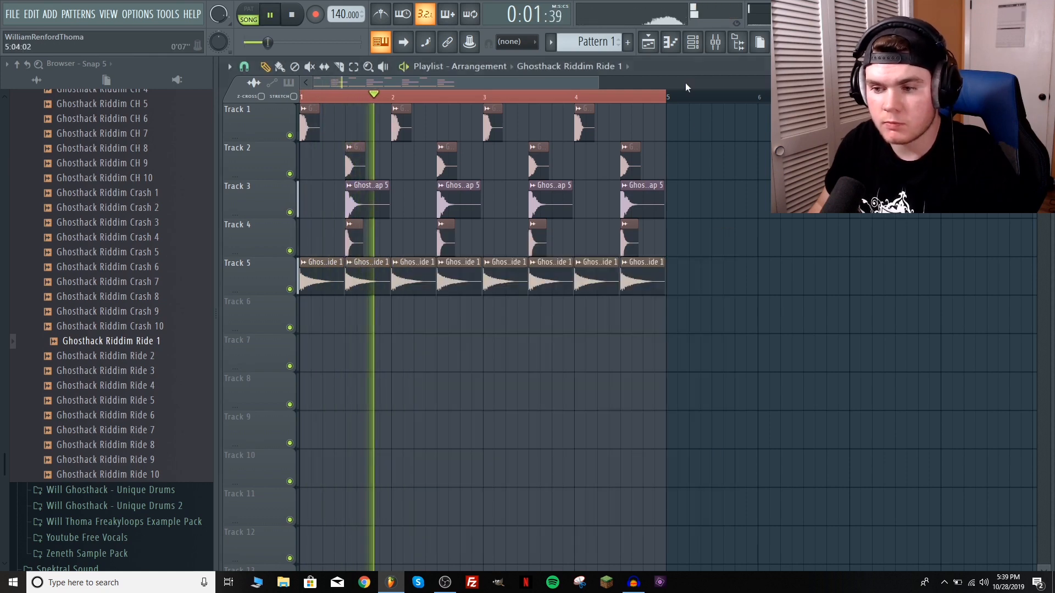
Lower the Insert 4 mixer level to about -3.9 dB during playback, and close the mixer
click(716, 44)
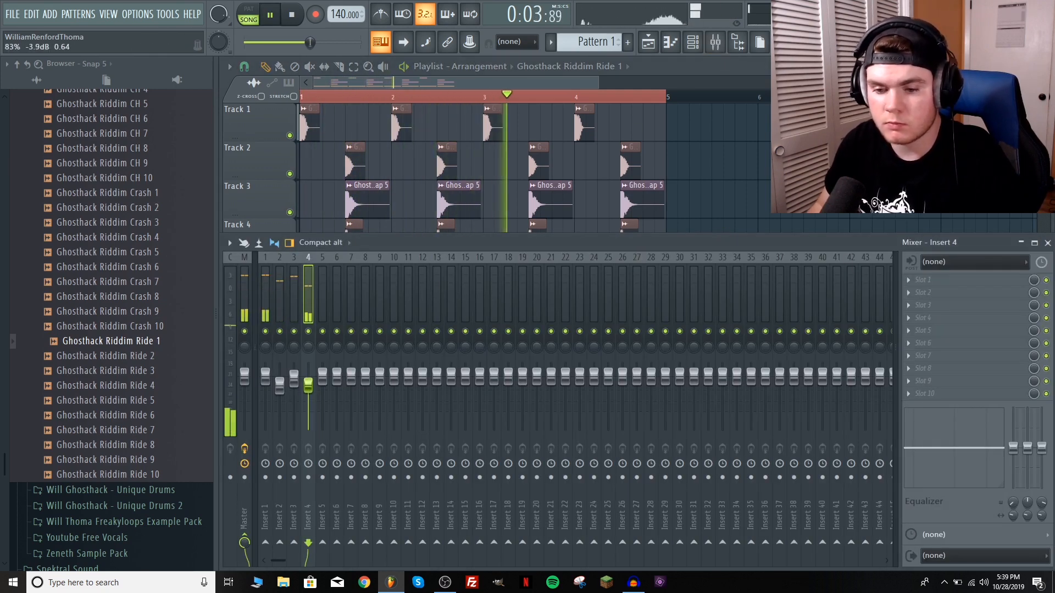
click(274, 182)
key(space)
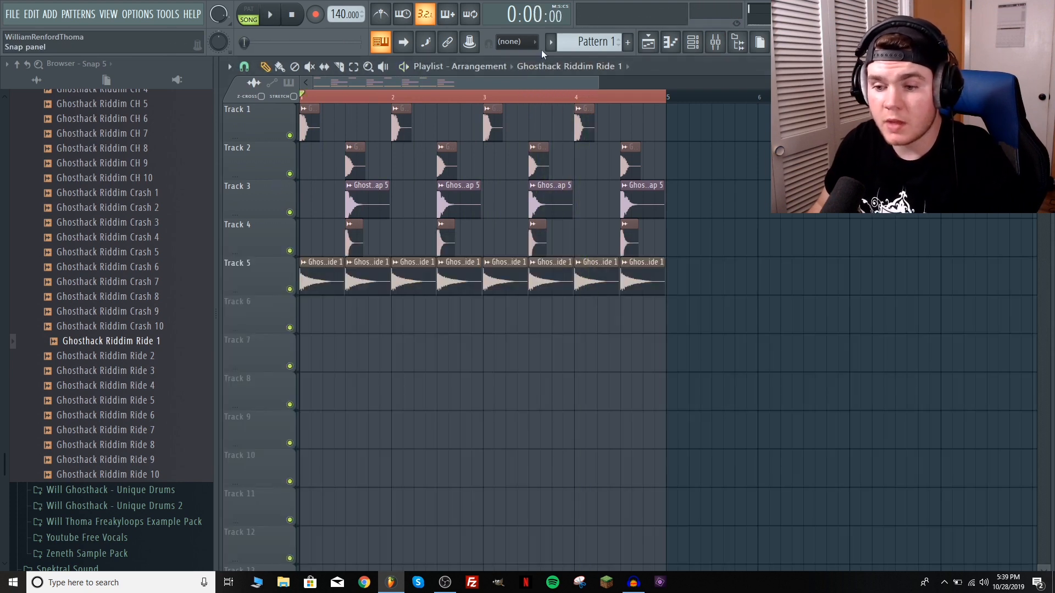
Solo Track 5 and audition the start of the Ride 1 clip on its own
ctrl+scroll(670, 146, up, 3)
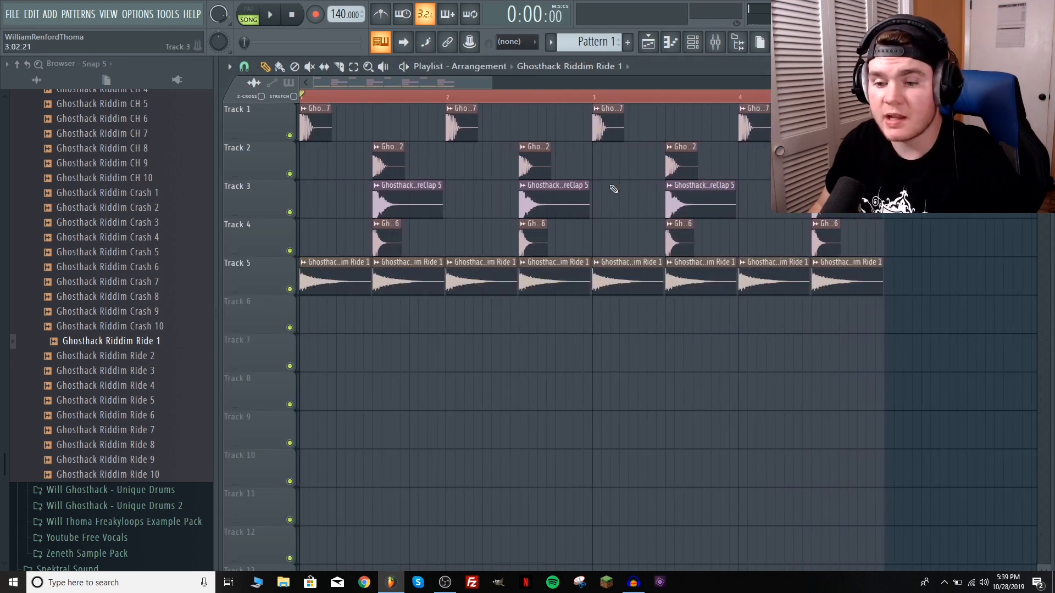
ctrl+scroll(329, 238, up, 5)
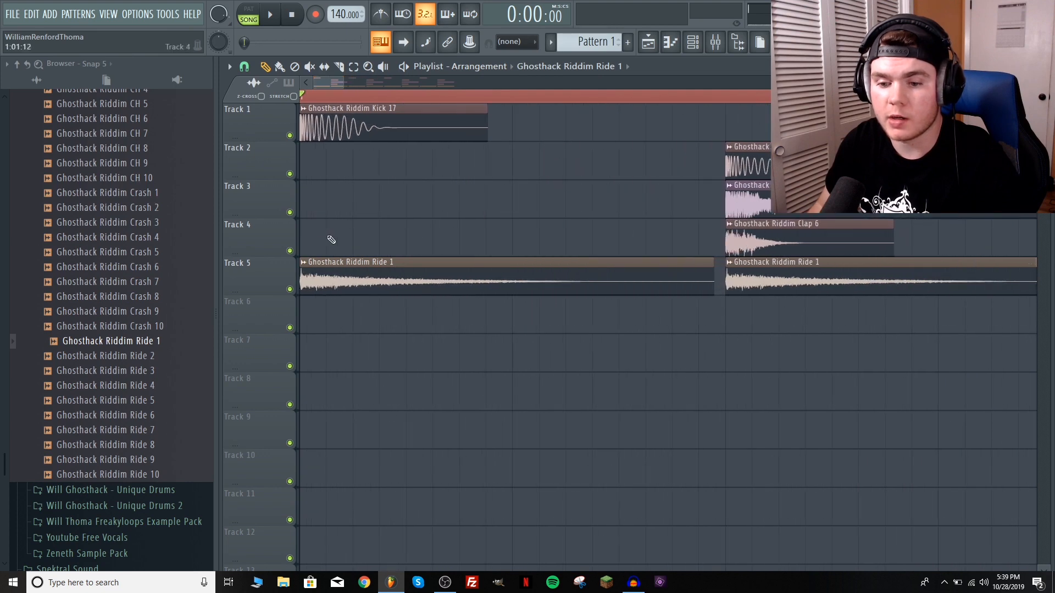
right_click(290, 288)
key(space)
key(space)
key(space)
key(space)
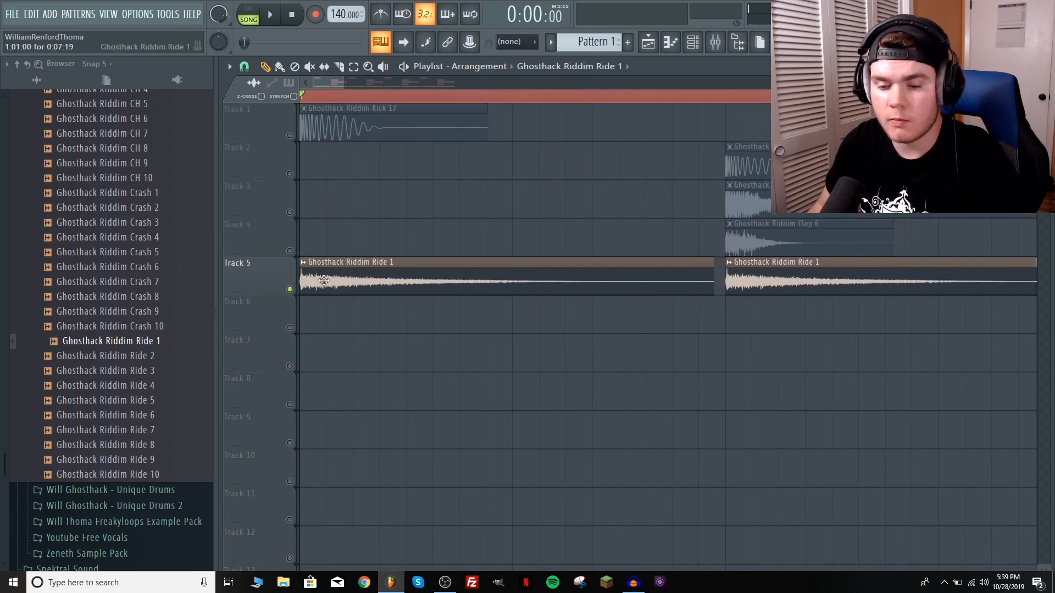
Set the declicking mode of the Ghosthack Riddim Ride 1 sample to Generic (bleeding) and close its channel settings
double_click(343, 283)
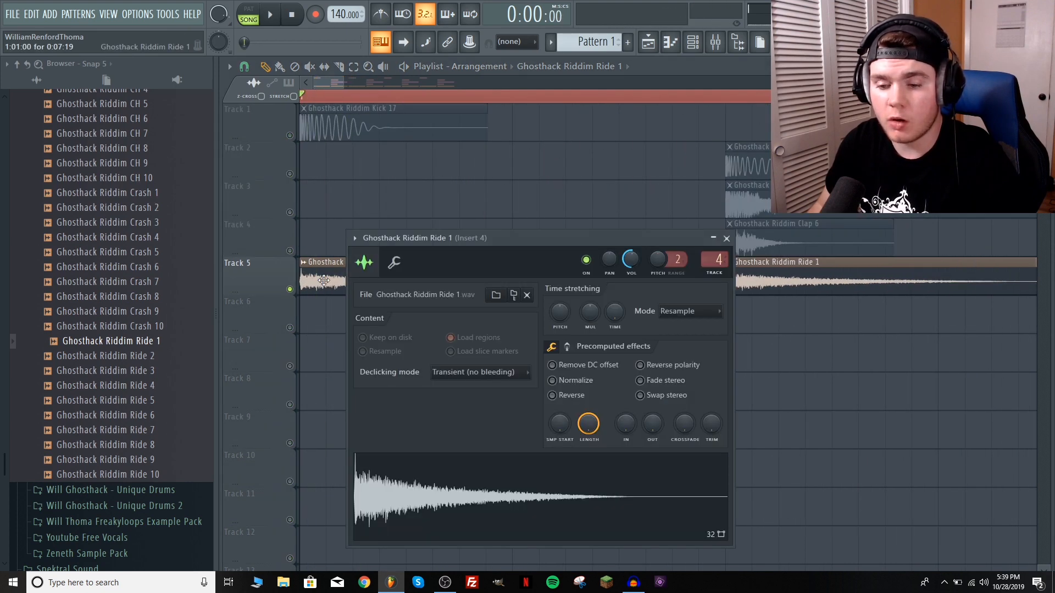
click(445, 372)
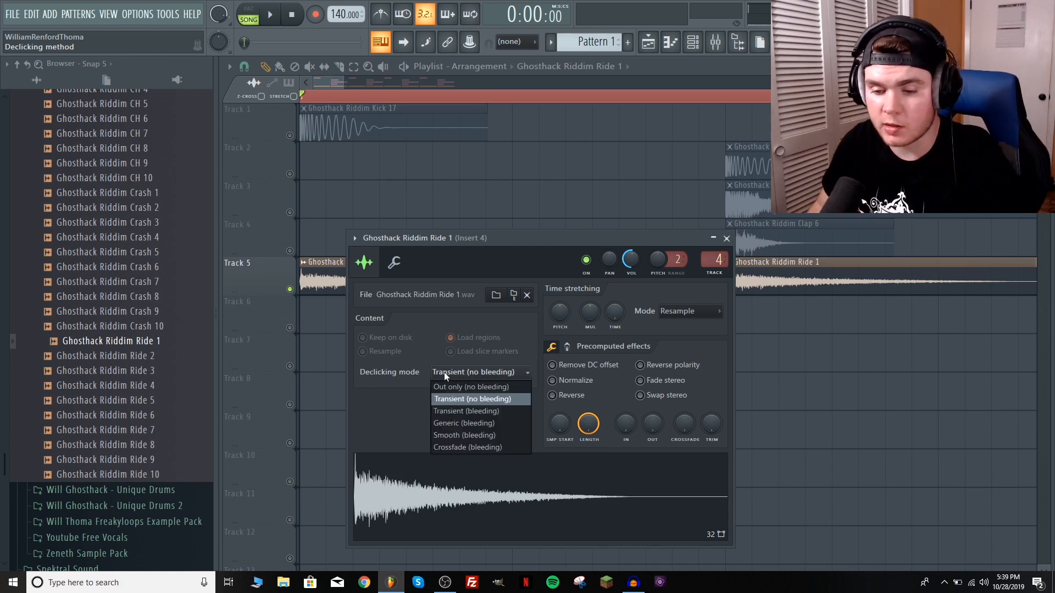
click(460, 422)
click(726, 238)
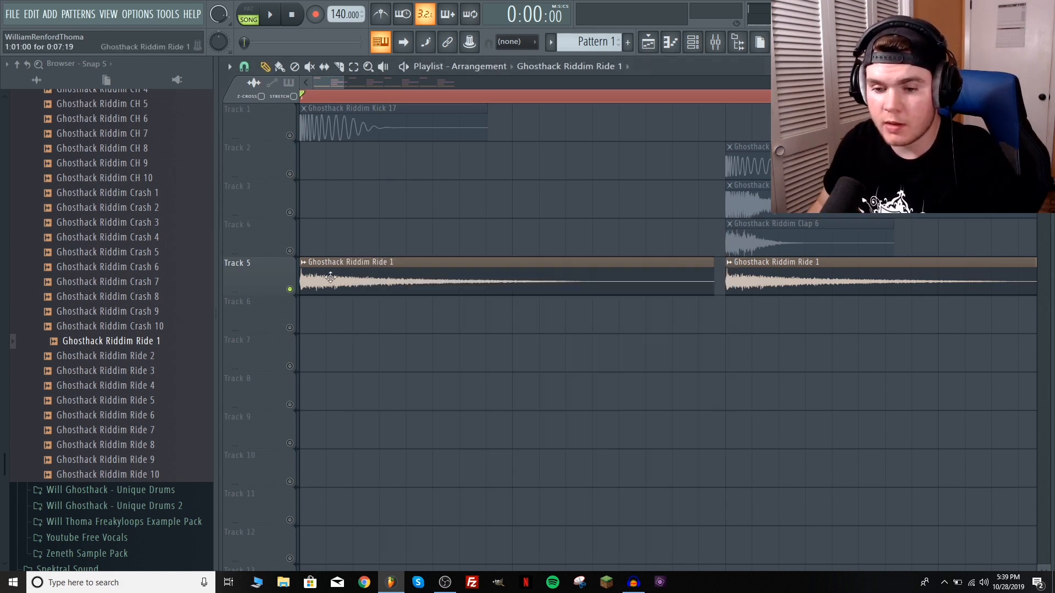
Select all similar Ride 1 clips on Track 5 and play the soloed ride track
click(303, 262)
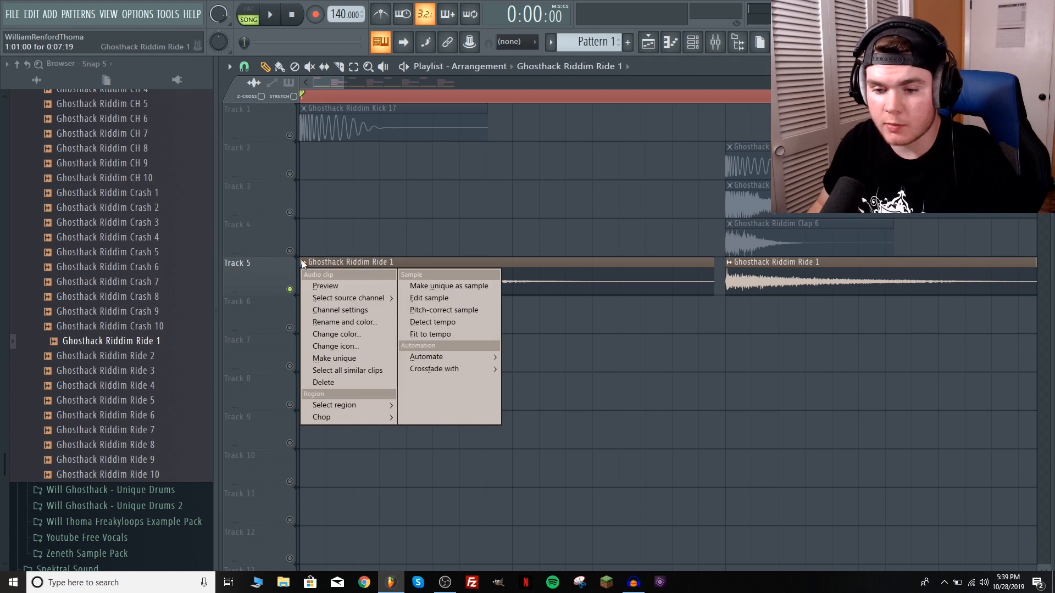
click(361, 368)
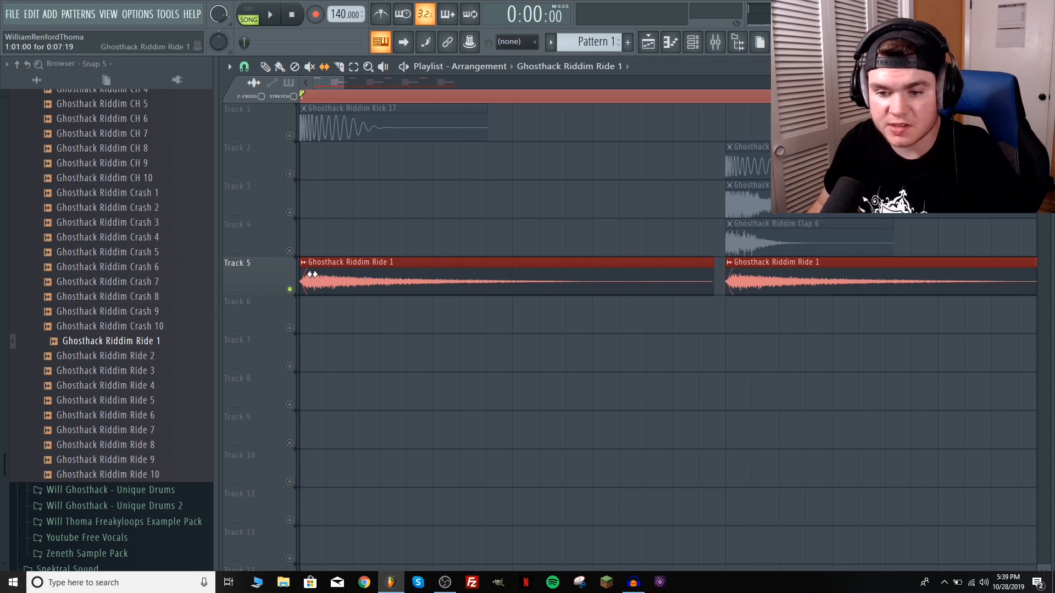
key(space)
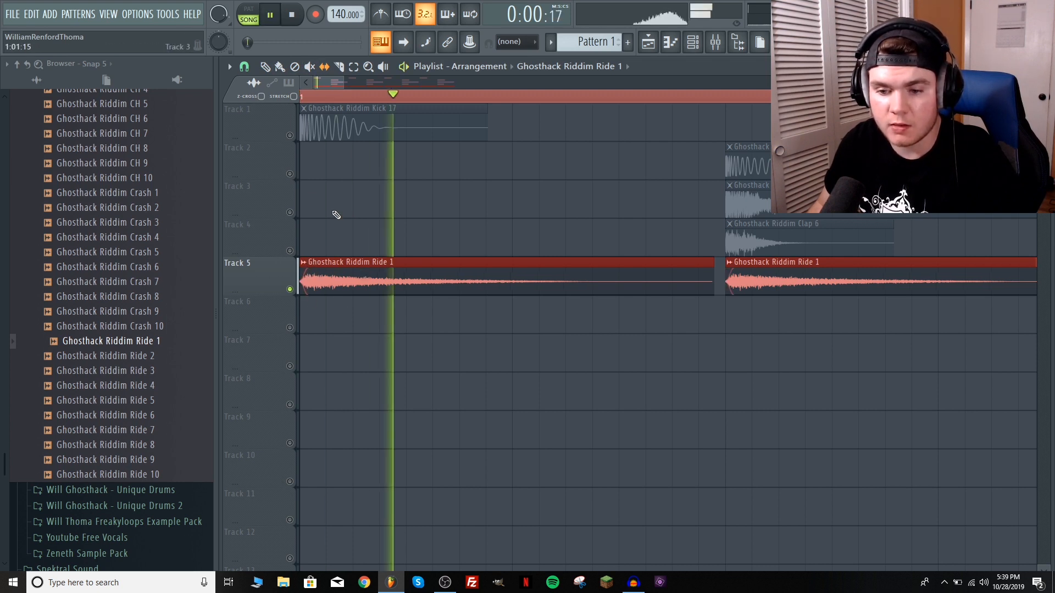
scroll(348, 100, down, 6)
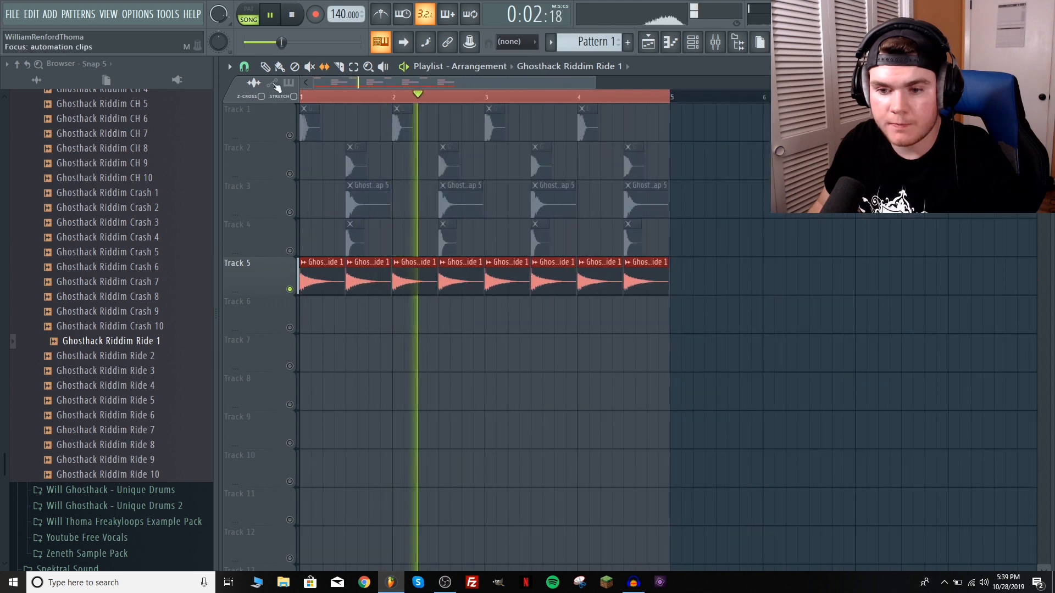
key(space)
Unsolo Track 5, play back the full beat, and review the Ride 1 channel settings
right_click(291, 288)
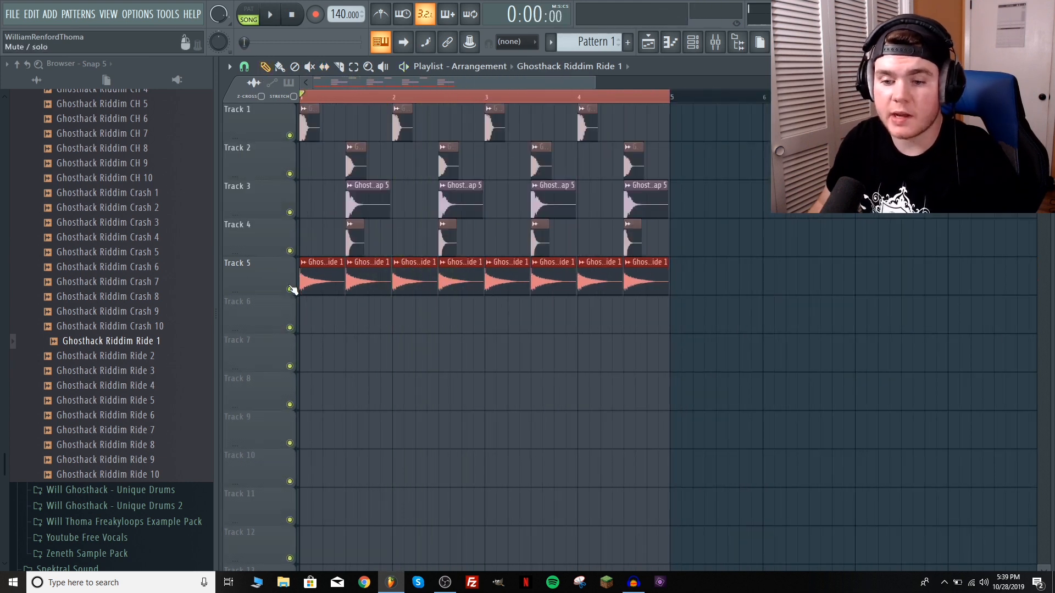
key(space)
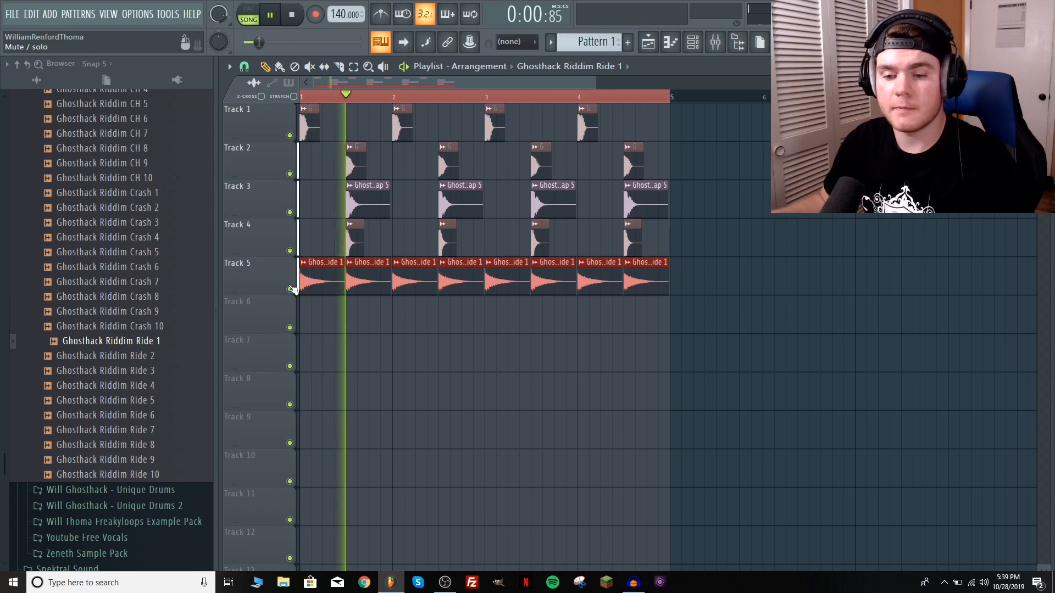
click(794, 317)
right_click(811, 326)
key(space)
double_click(659, 279)
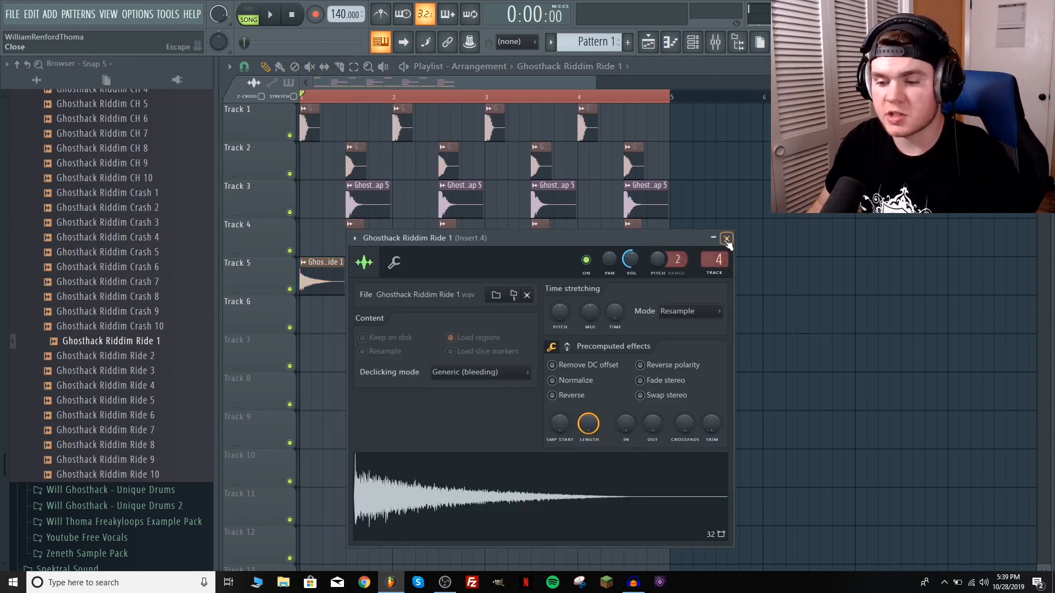
click(726, 237)
Audition the Ghosthack Riddim CH closed-hat samples in the 30 Hats & Cymbals folder
scroll(189, 302, up, 4)
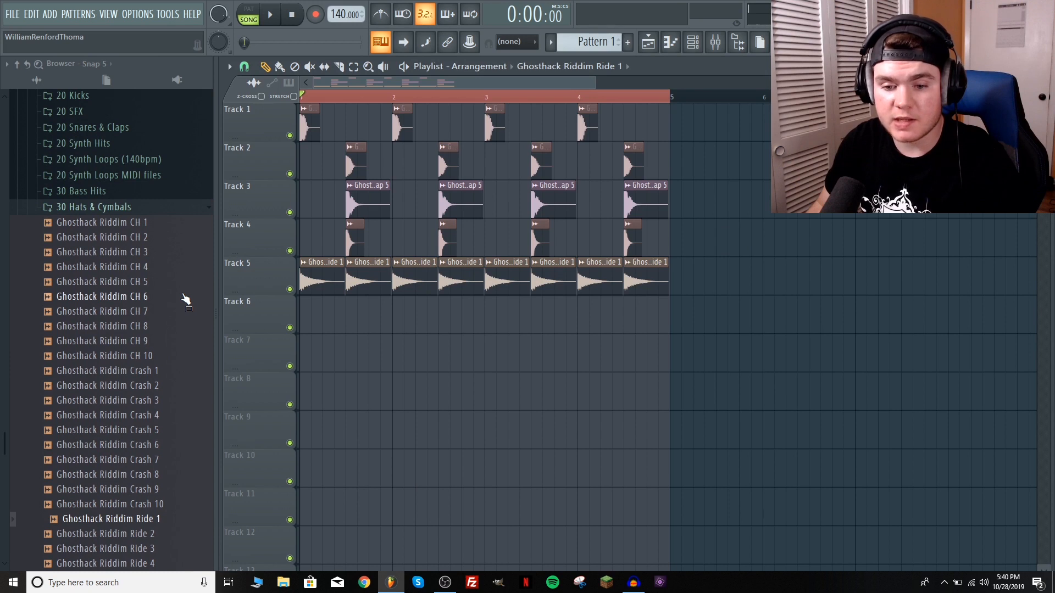
click(156, 242)
click(155, 272)
click(159, 300)
click(161, 313)
click(161, 328)
click(160, 339)
click(159, 356)
click(159, 327)
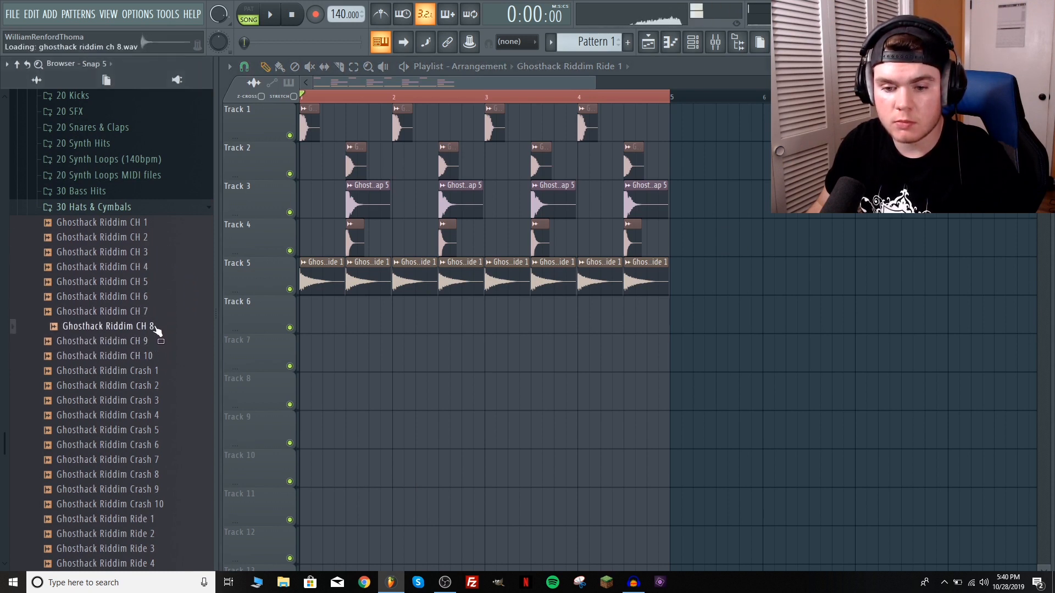
Place Ghosthack Riddim CH 2 on Track 6 every half bar, starting a quarter bar in, across all four bars
click(160, 239)
drag(161, 242, 323, 316)
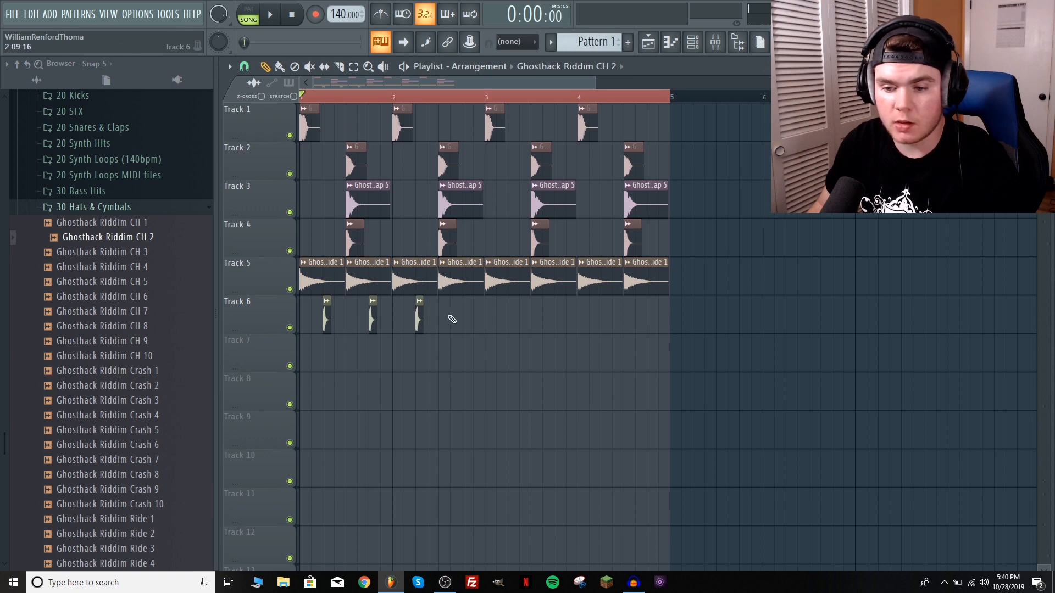
mouse_move(495, 321)
mouse_down()
mouse_move(330, 330)
mouse_move(525, 320)
mouse_move(511, 321)
mouse_up()
click(777, 355)
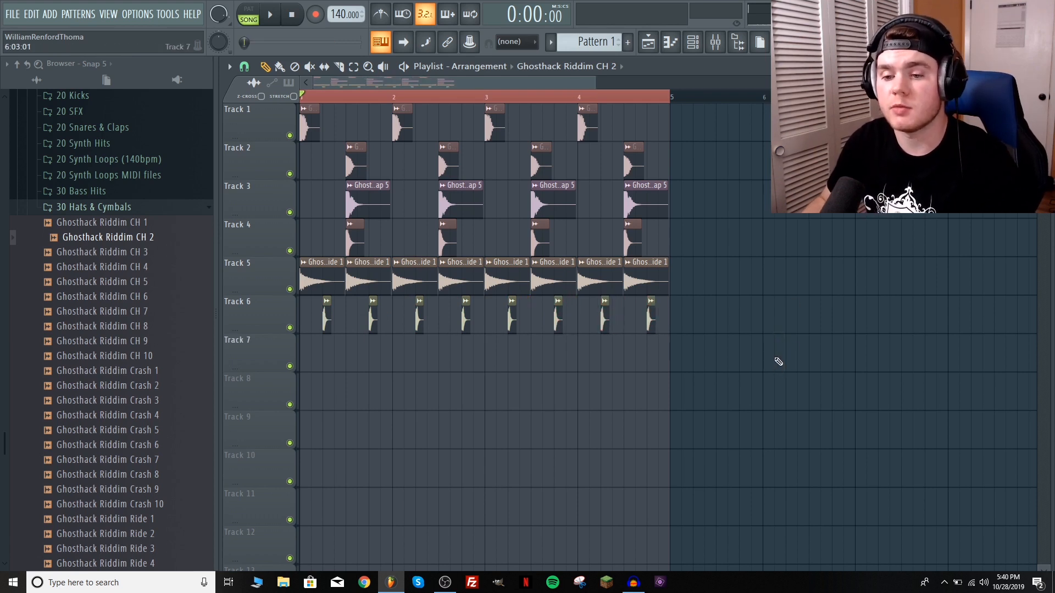
Play back the beat, route the CH 2 sample to mixer insert 5, and close its channel settings
key(space)
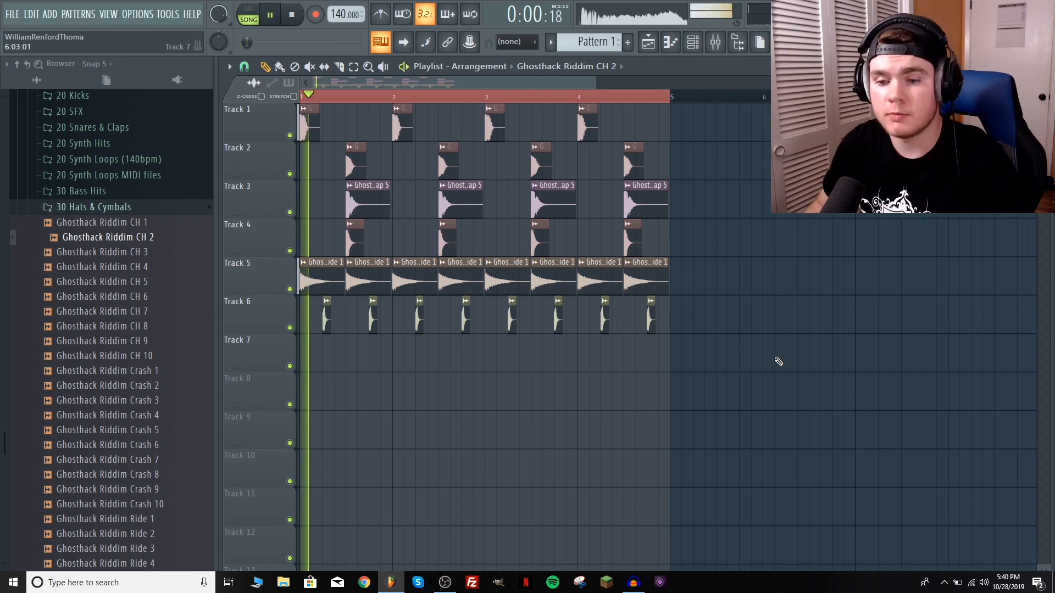
double_click(650, 316)
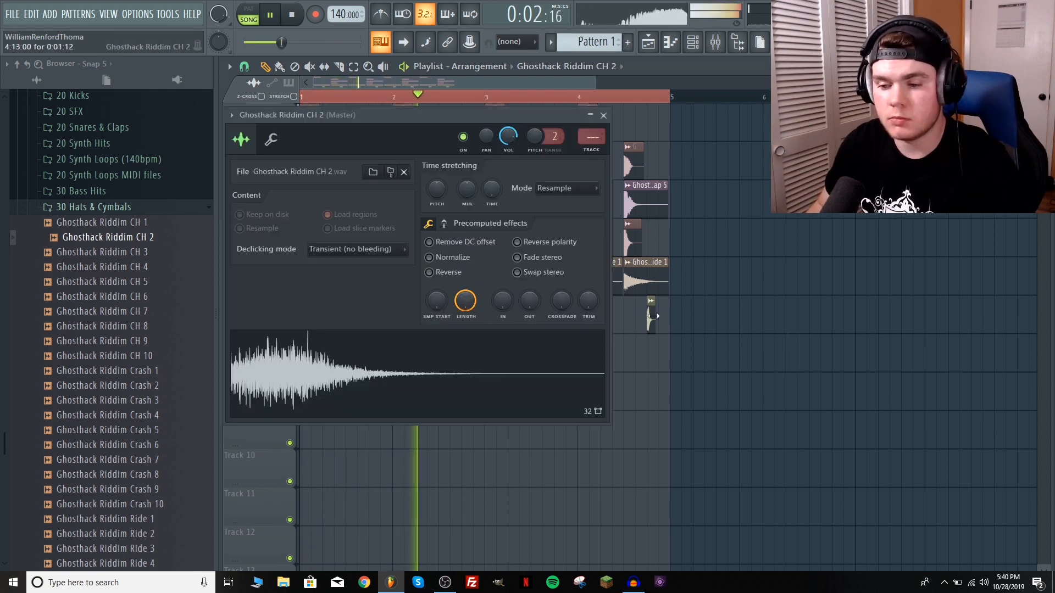
drag(592, 136, 593, 120)
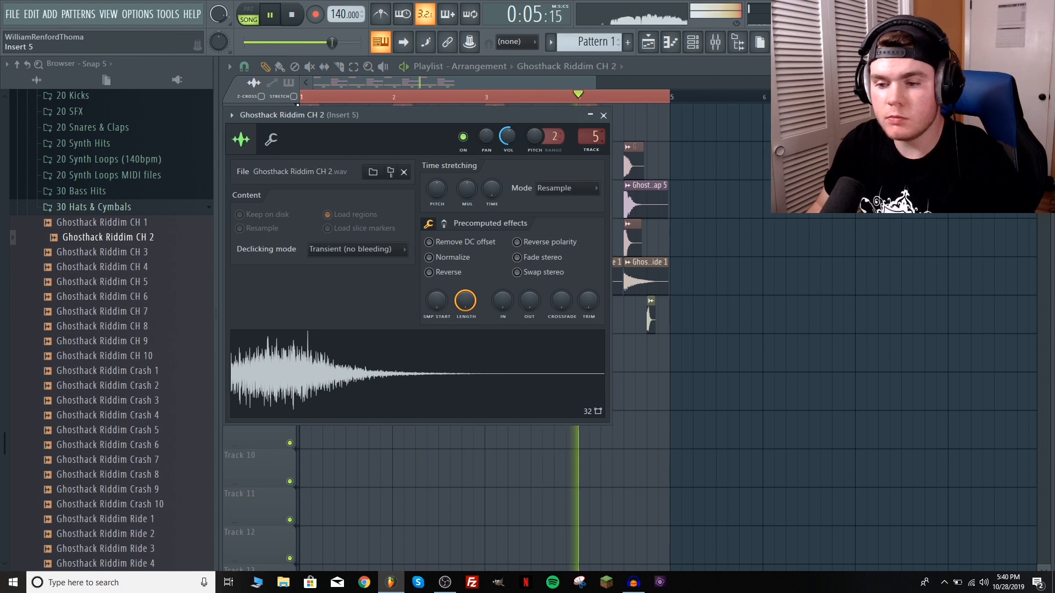
click(604, 116)
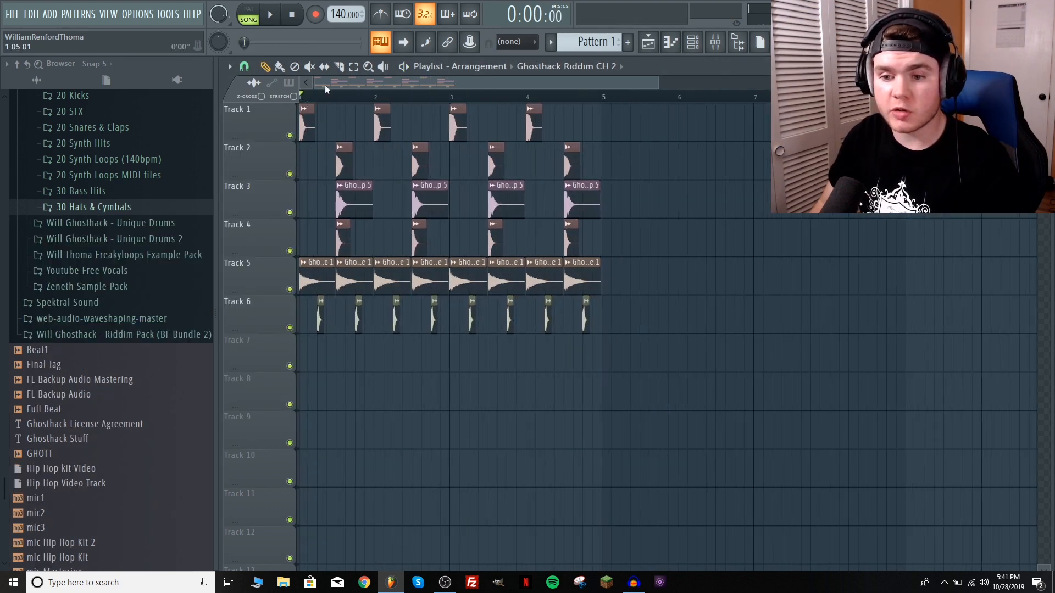
Browse the 30 Bass Hits and 20 Bass Loops (140bpm) folders and widen the browser to fit the sample names
drag(325, 87, 320, 85)
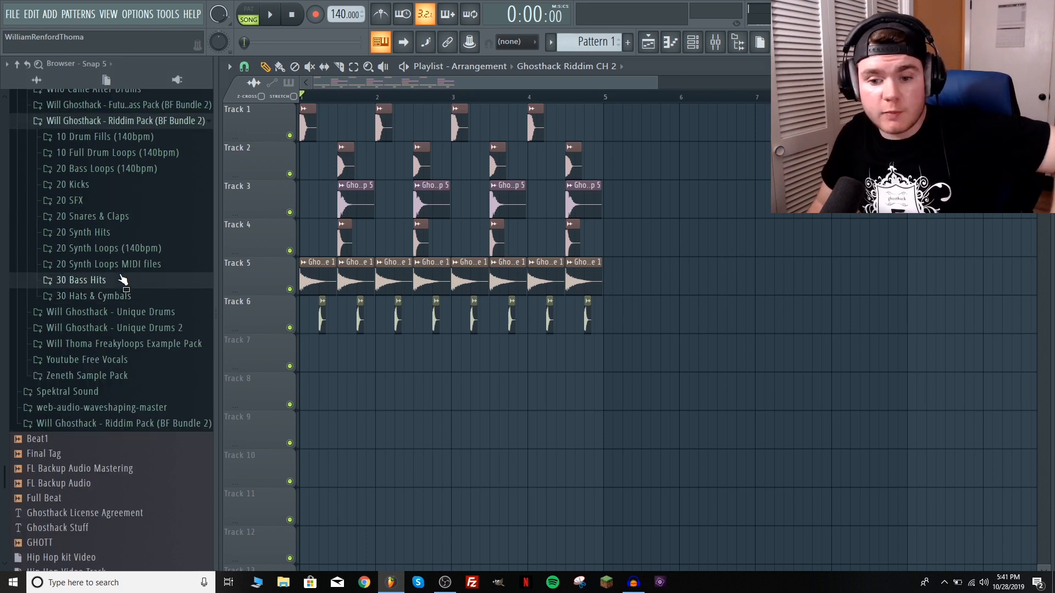
click(124, 279)
drag(4, 453, 3, 454)
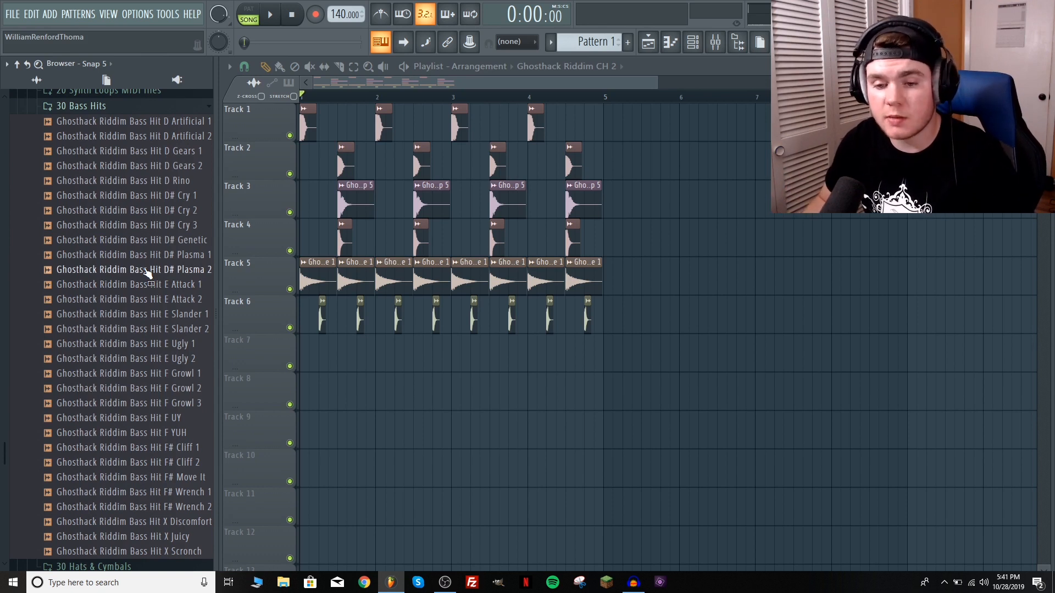
scroll(165, 360, up, 4)
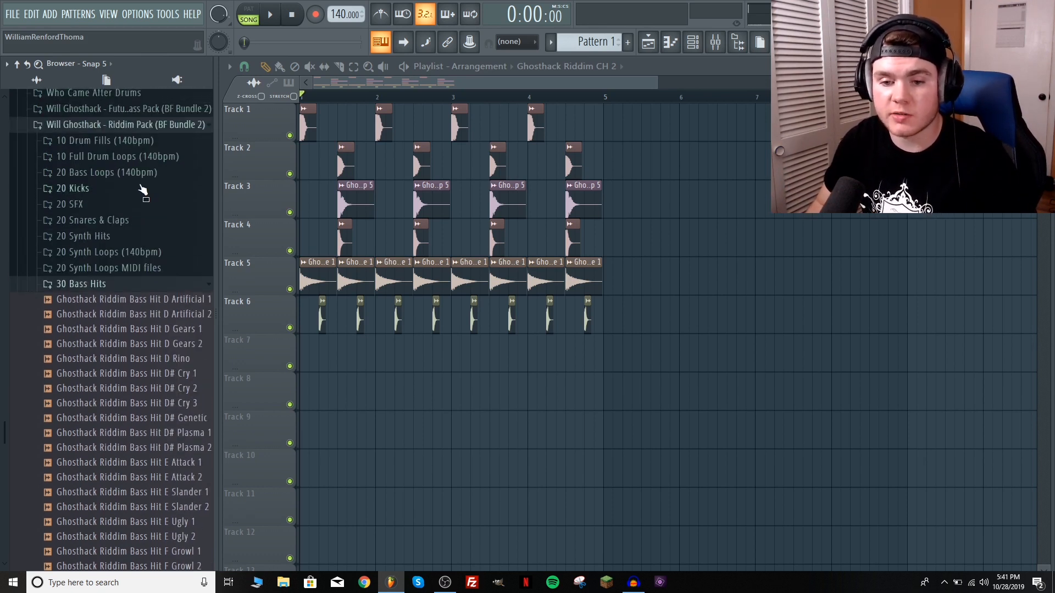
click(141, 171)
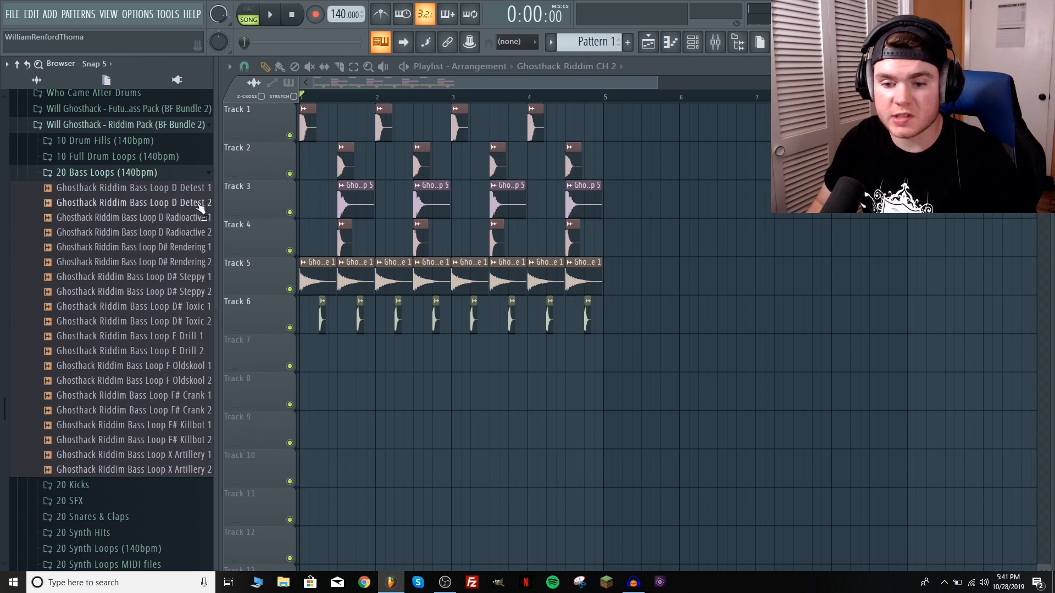
drag(214, 189, 239, 231)
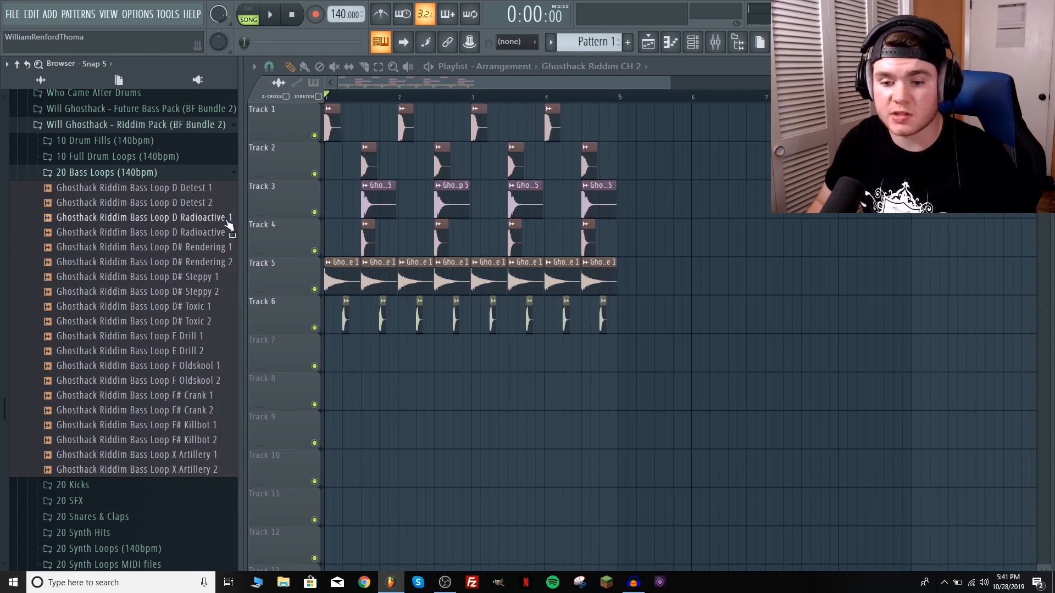
Try Ghosthack Riddim Bass Loop D# Toxic 1 on Track 7 against the drums with its channel volume at 55%
click(189, 307)
drag(189, 310, 400, 361)
key(space)
double_click(400, 361)
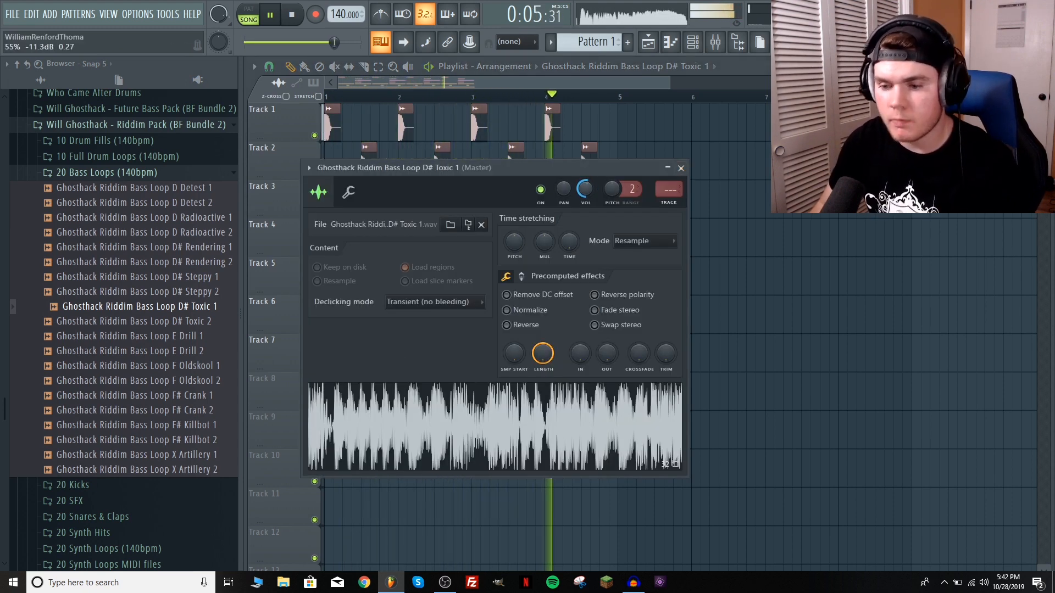
click(681, 167)
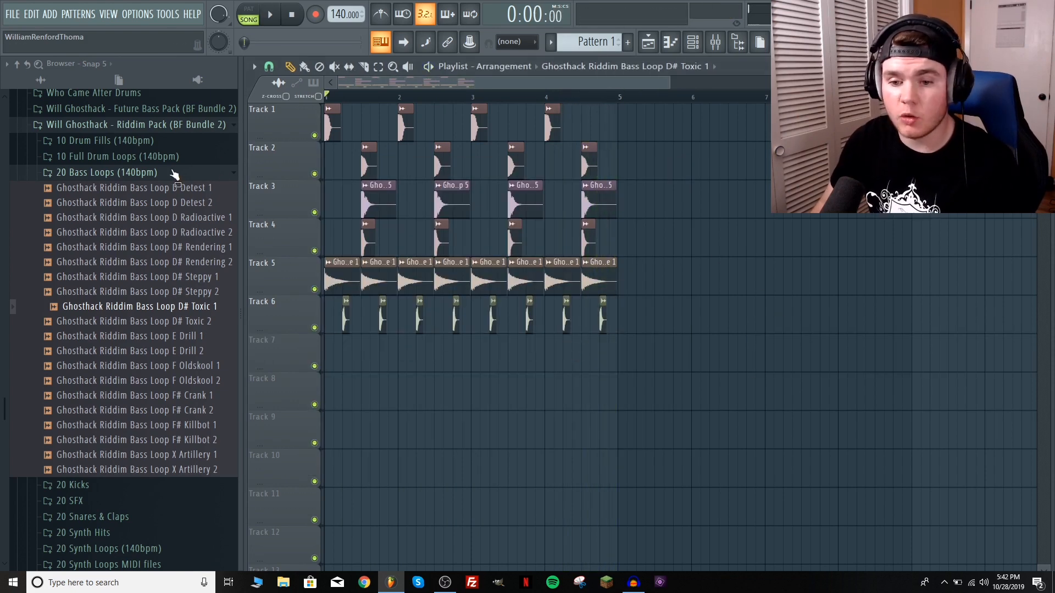
click(174, 175)
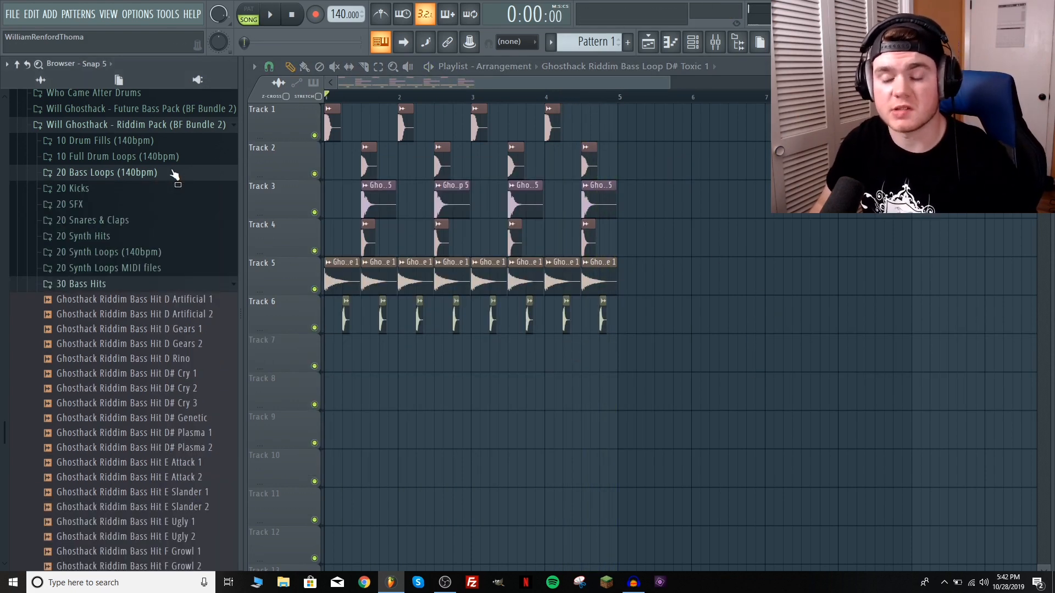
Lower the gain of the Fruity Limiter on the Master track while playing the beat, and close the limiter
key(F9)
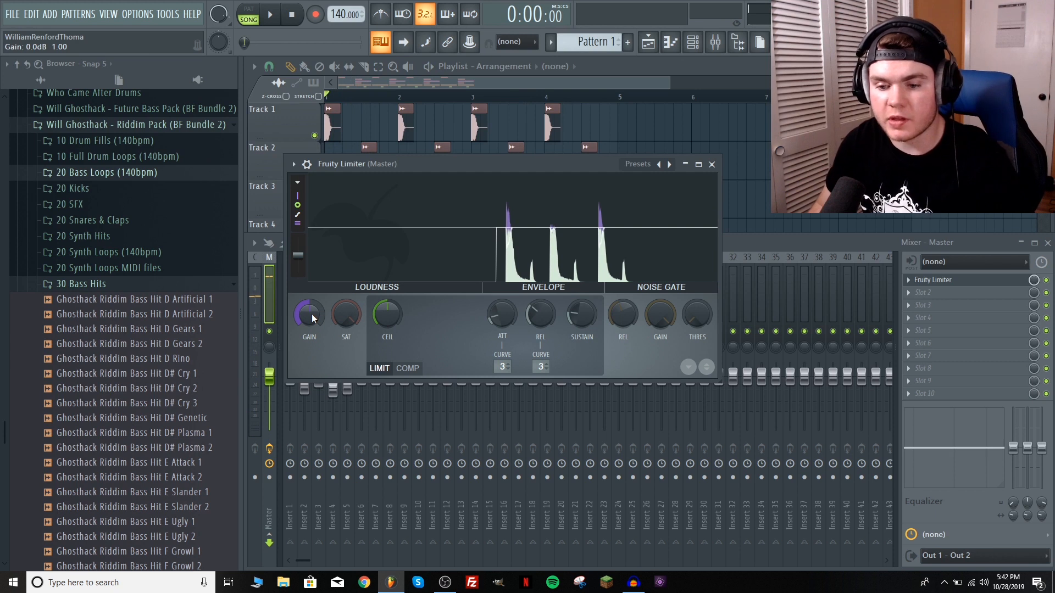
drag(312, 314, 312, 333)
key(space)
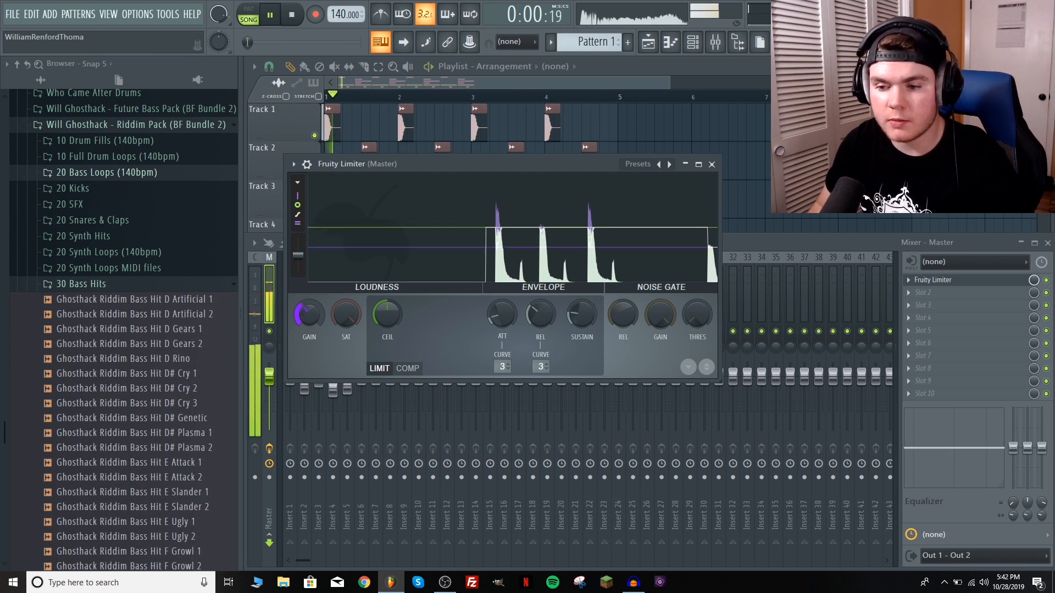
drag(312, 332, 312, 331)
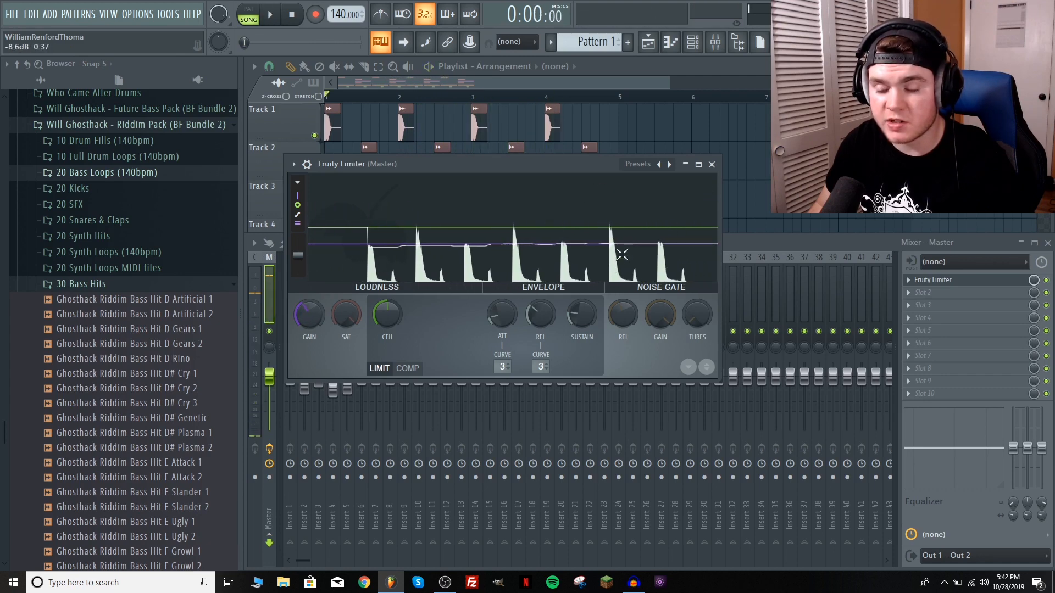
click(711, 164)
Lower the Insert 3 mixer level slightly, close the mixer, and play back the beat
ctrl+shift+click(305, 297)
ctrl+shift+click(315, 295)
drag(320, 378, 320, 381)
key(space)
key(F9)
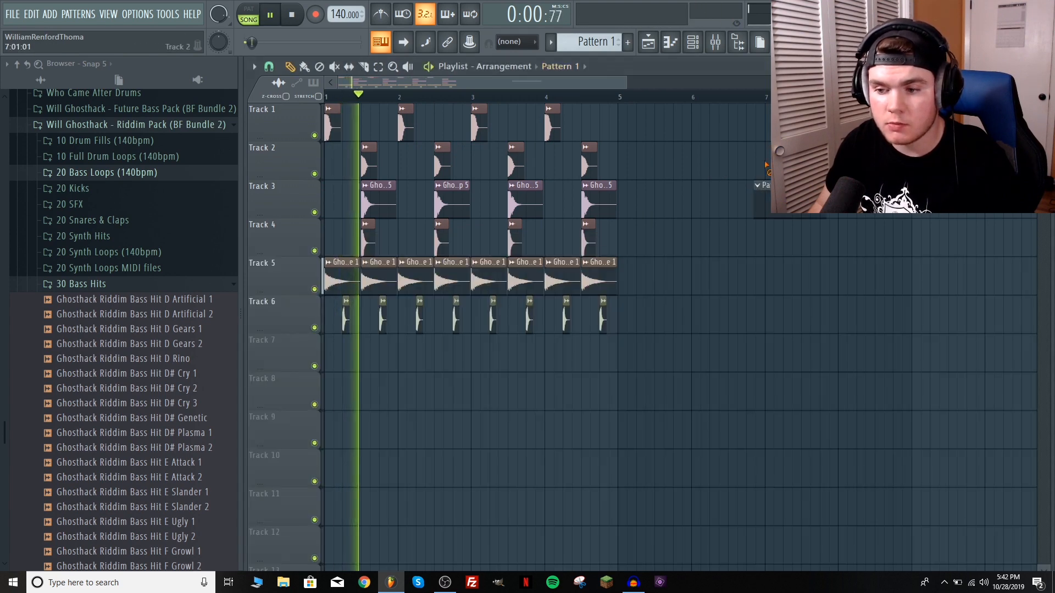
key(space)
Adjust the quick fade-out of the Kick 17 #2 sample on Track 2 and play back the beat
double_click(373, 161)
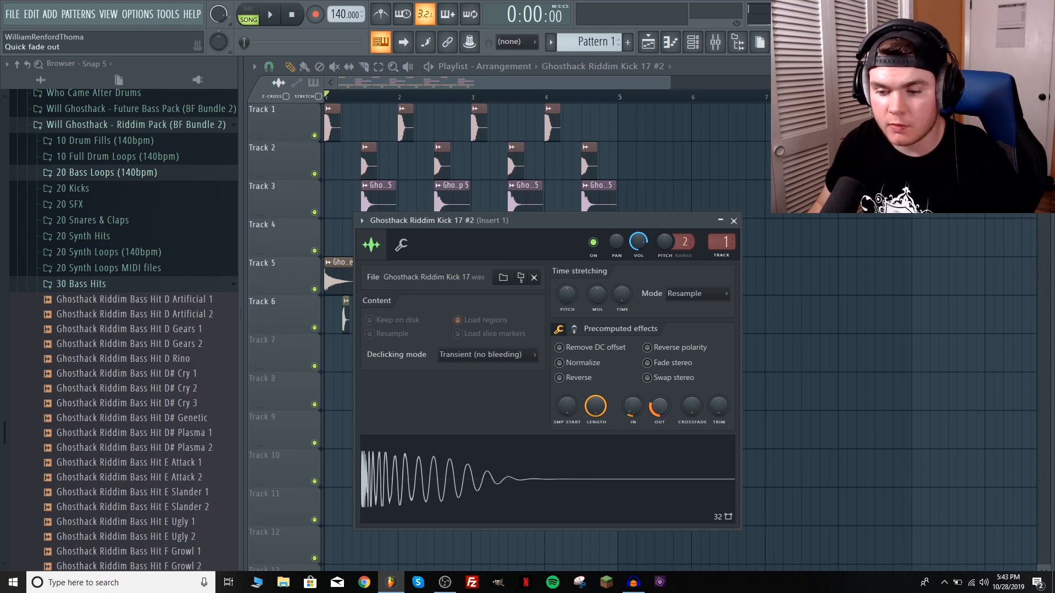
key(space)
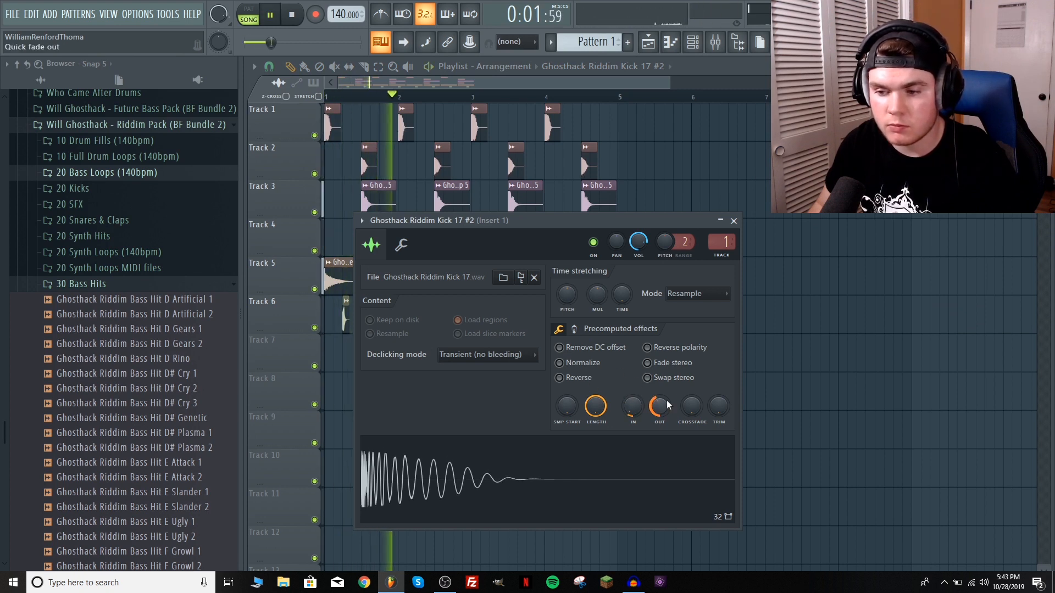
click(760, 272)
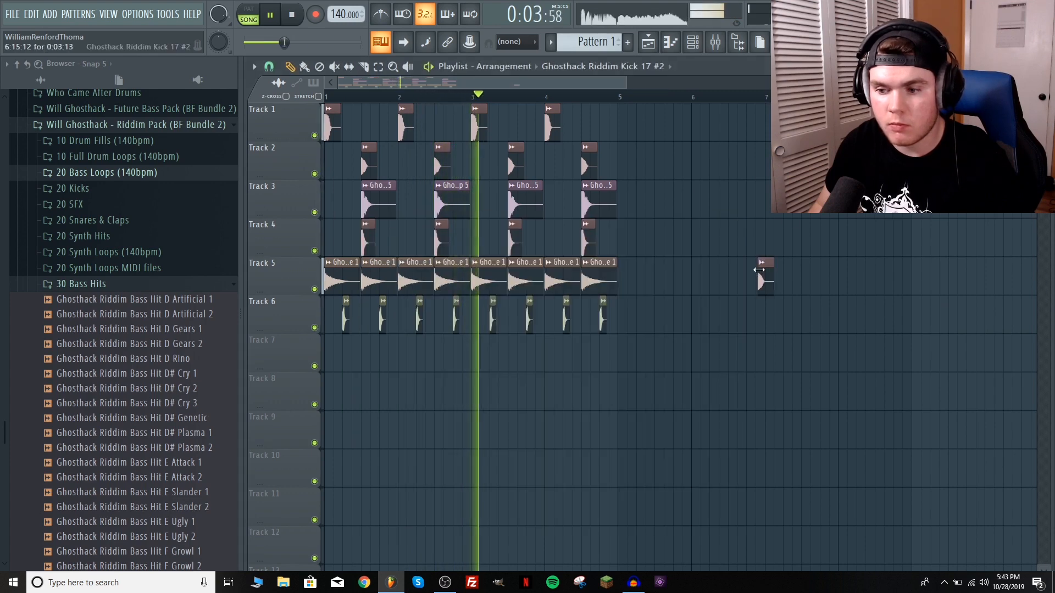
key(space)
Check the Master track's Fruity Limiter while playing the beat, and close the limiter and the mixer
key(F9)
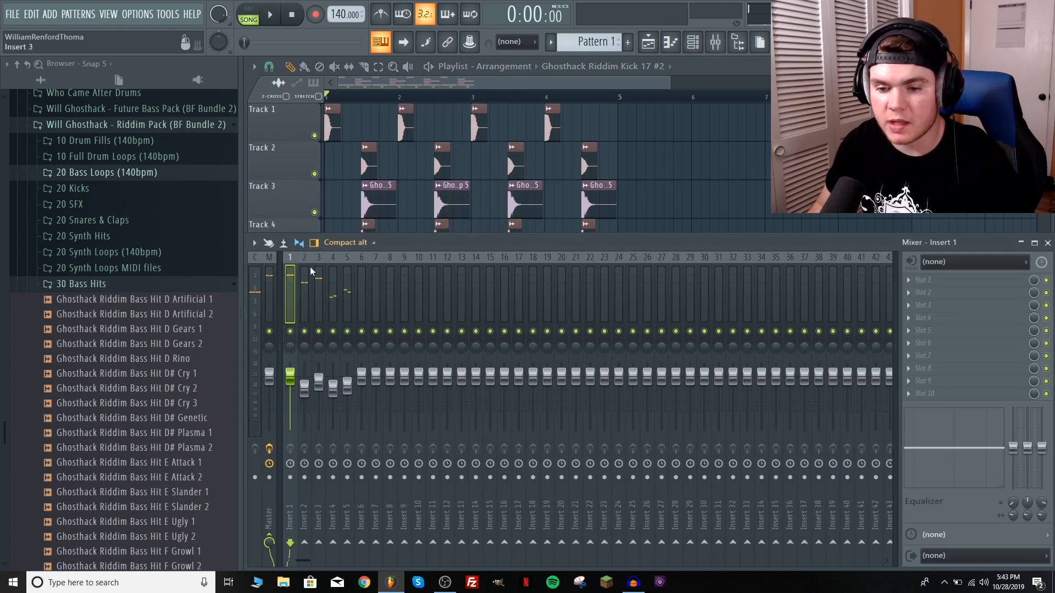
click(269, 286)
click(929, 280)
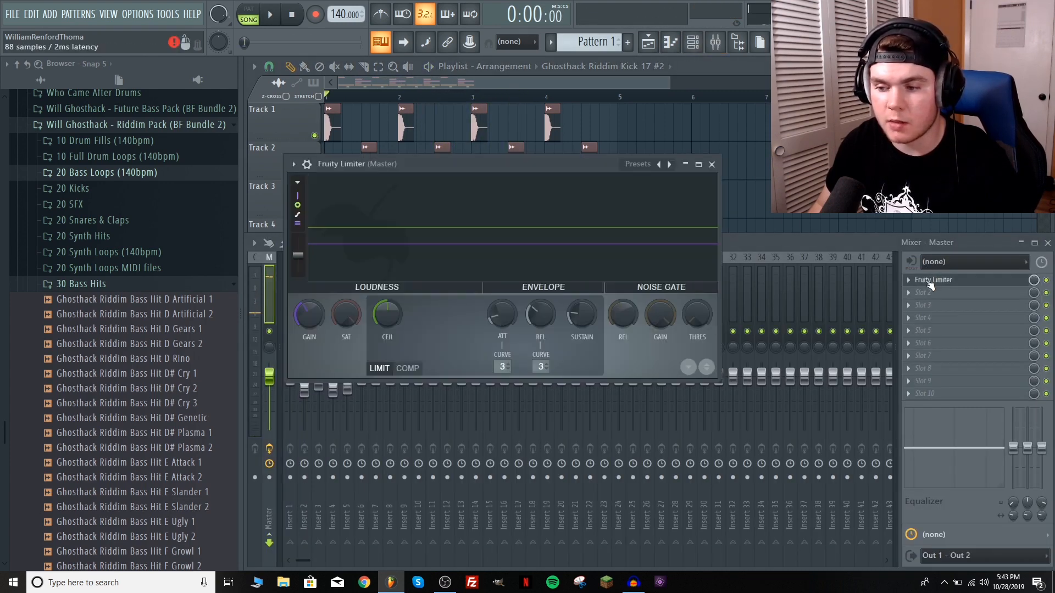
key(space)
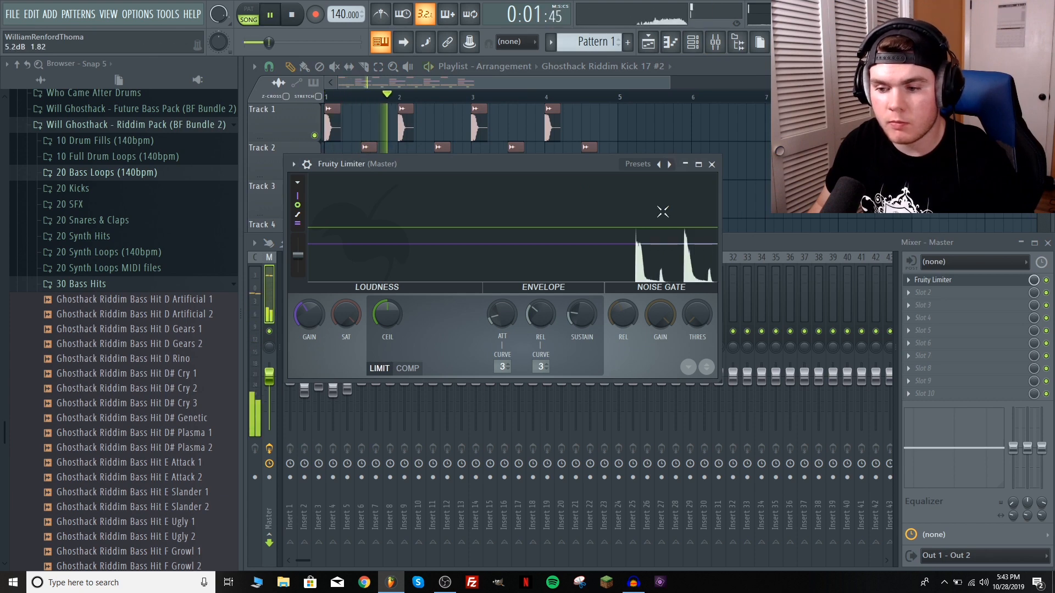
click(712, 164)
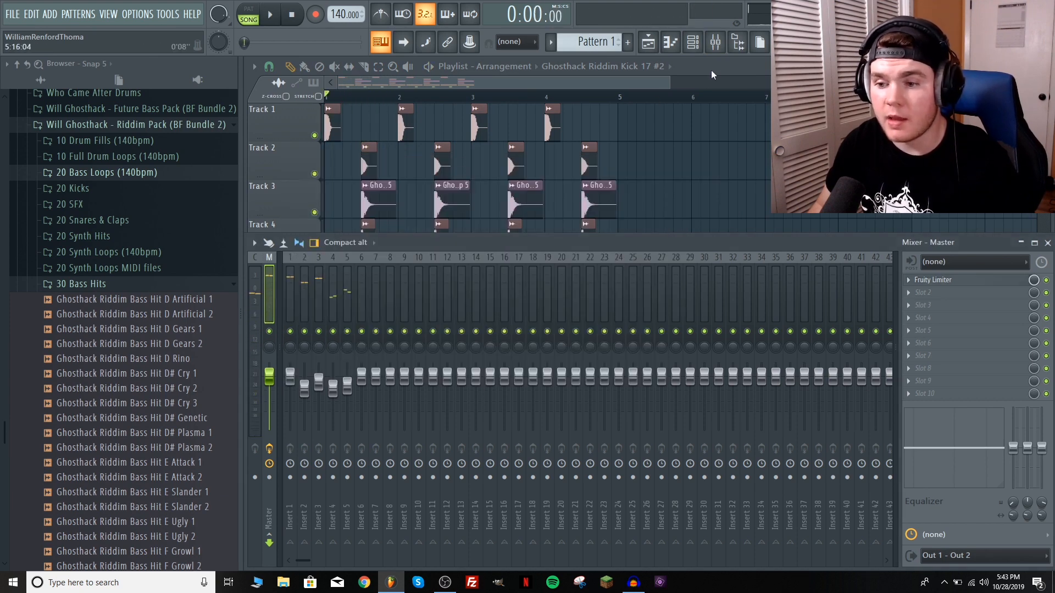
key(F9)
Audition the D Gears bass hits, place Ghosthack Riddim Bass Hit D Gears 1 at bar 1 of Track 7, and play it
scroll(118, 353, down, 4)
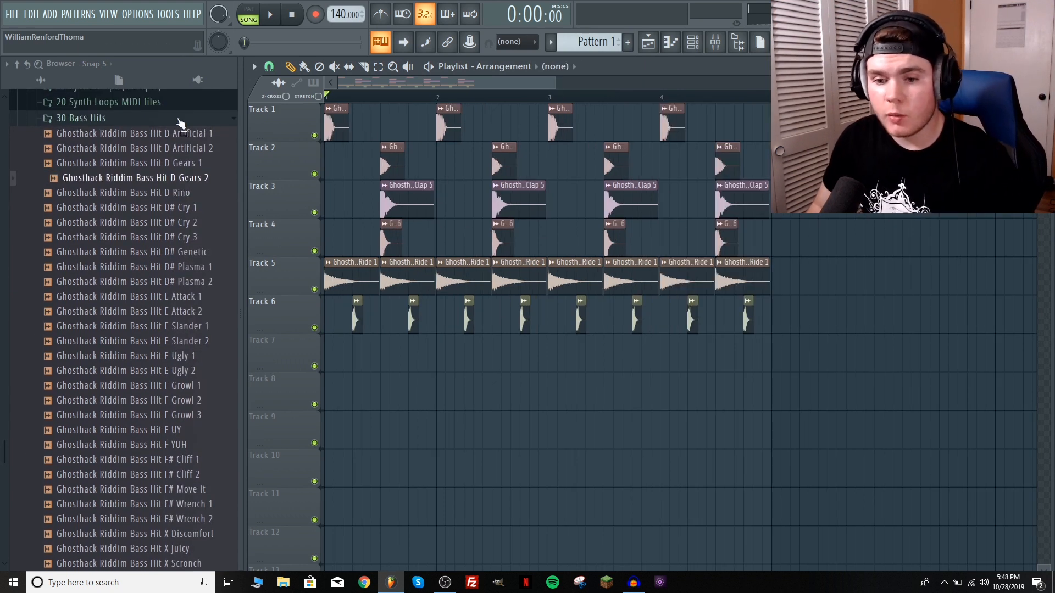
click(197, 166)
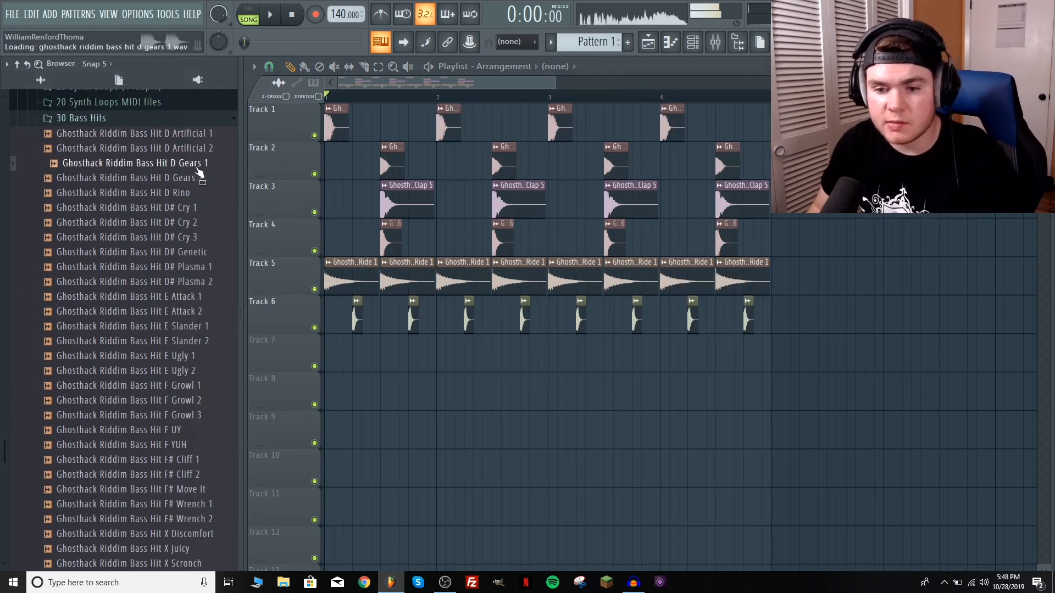
click(196, 180)
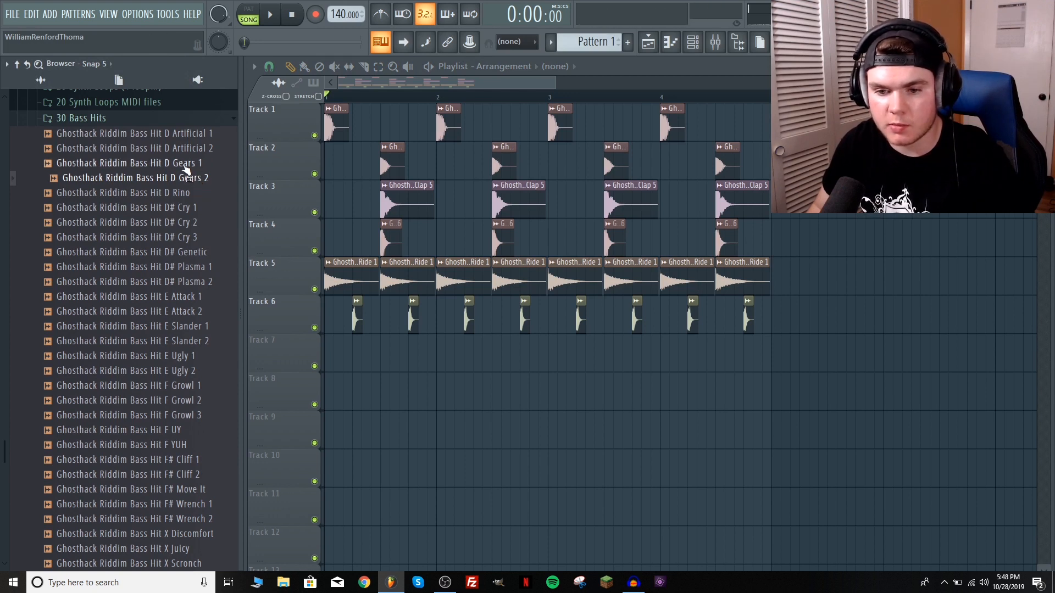
drag(183, 169, 338, 360)
key(space)
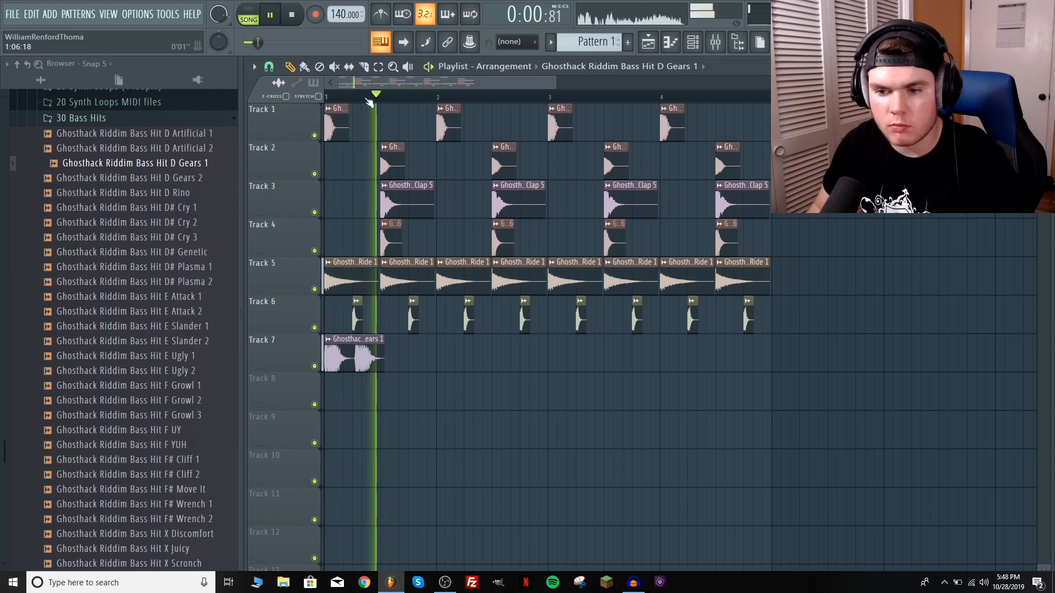
Add a second D Gears 1 clip on Track 7 halfway through bar 1, in line with the first snare, and play back the pattern
scroll(369, 96, up, 4)
key(space)
drag(365, 86, 324, 87)
key(space)
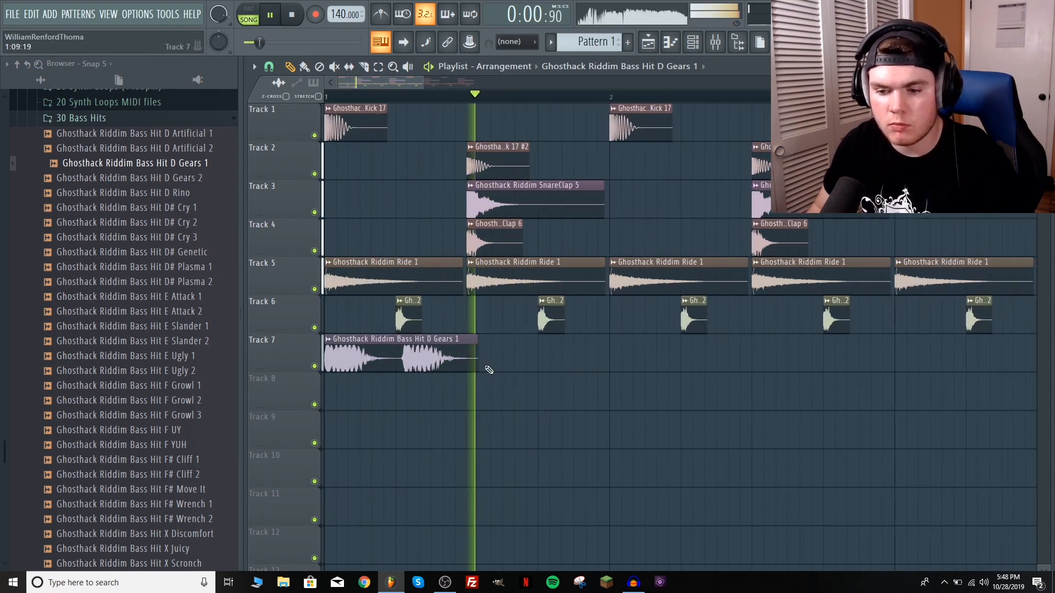
key(space)
click(482, 357)
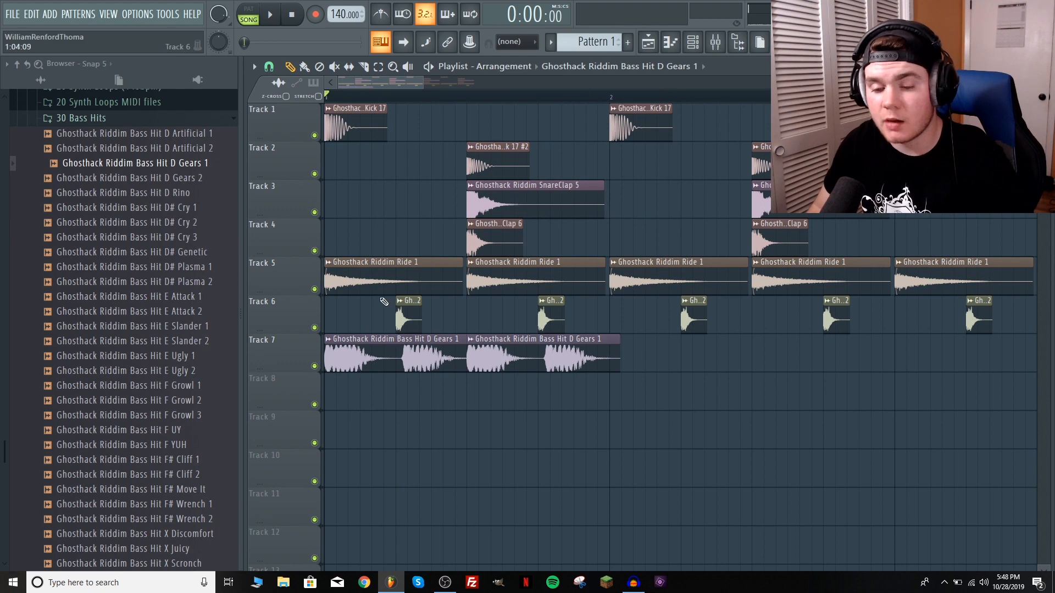
key(space)
scroll(405, 102, down, 3)
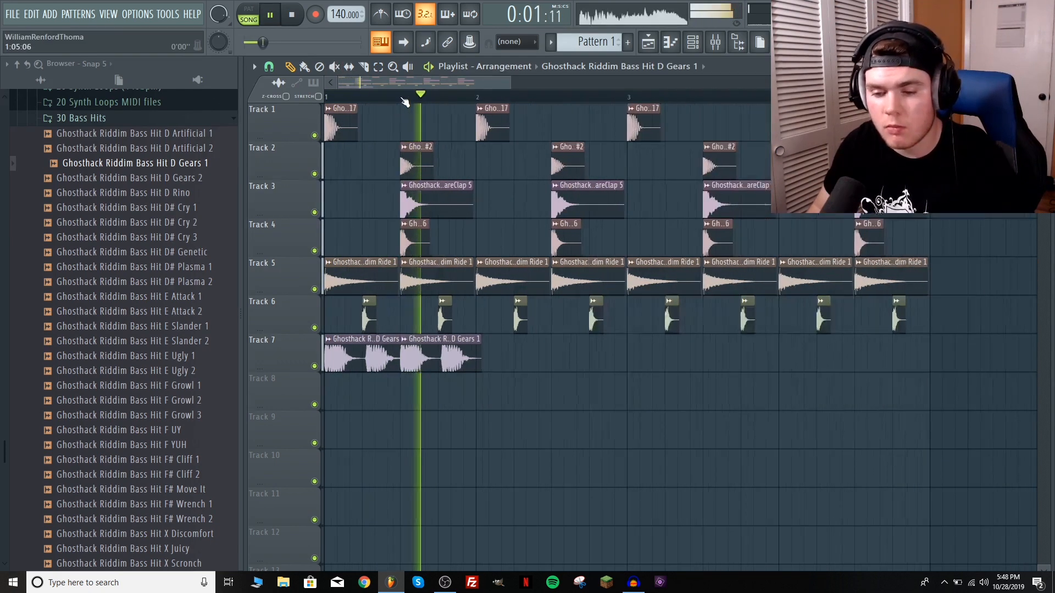
key(space)
key(space)
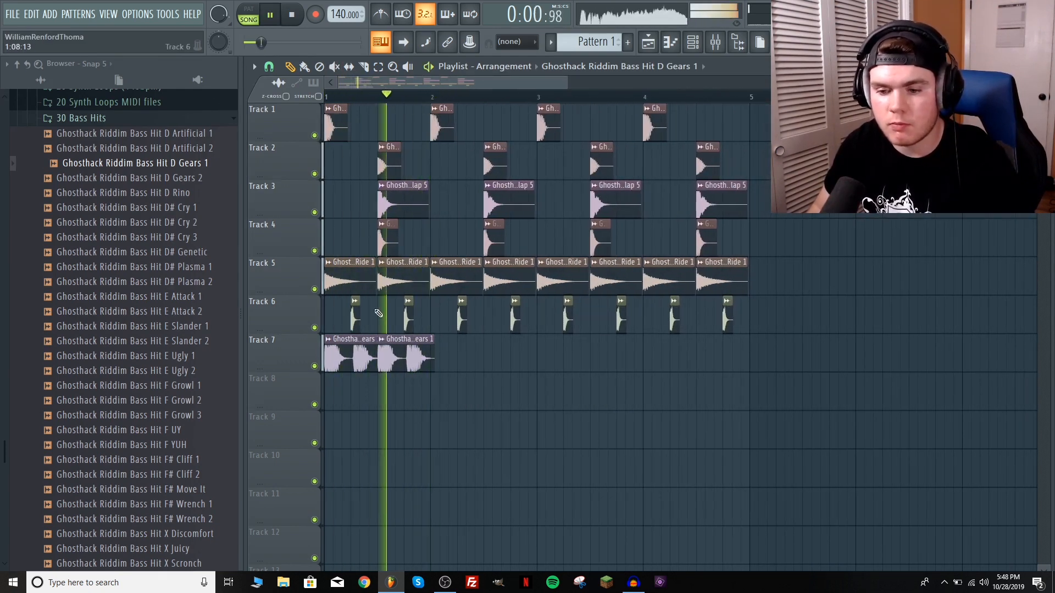
key(space)
Place two Ghosthack Riddim Bass Hit D Gears 2 clips across bar 2, move them to Track 8, and play back
click(200, 177)
drag(200, 177, 446, 354)
click(501, 353)
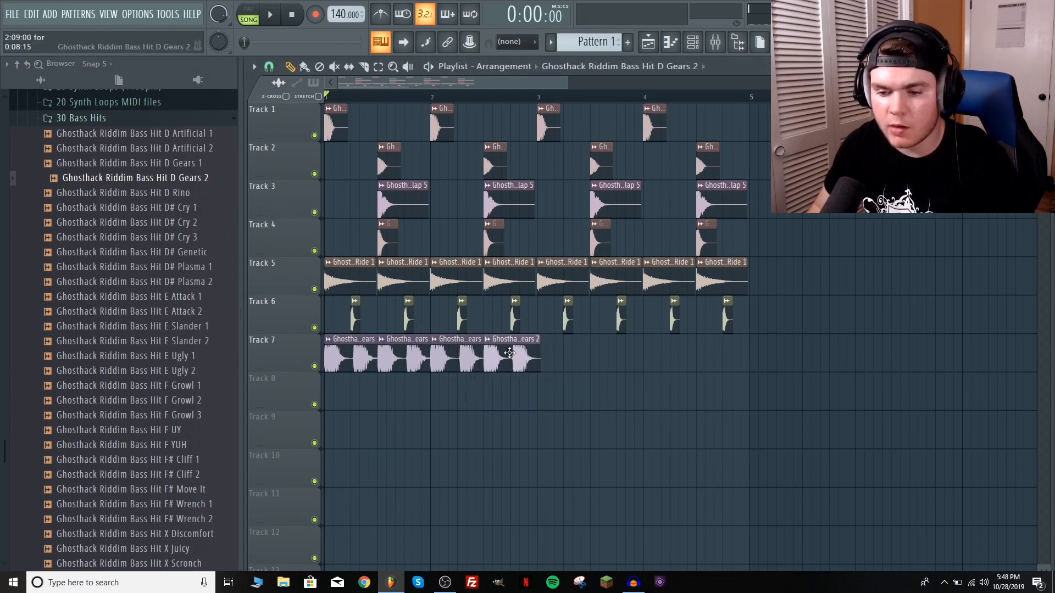
drag(561, 376, 468, 346)
drag(469, 383, 469, 390)
key(space)
click(624, 384)
right_click(624, 386)
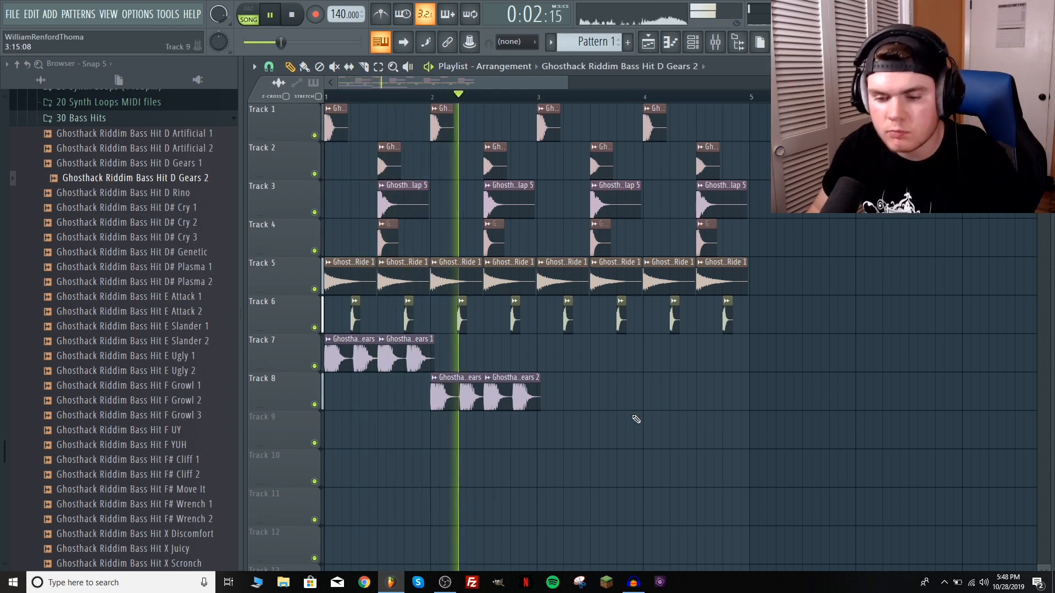
key(space)
Replace the second full D Gears 1 clip on Track 7 with a copy of the two shortened hits before it, and play back
scroll(427, 85, up, 3)
drag(426, 84, 364, 87)
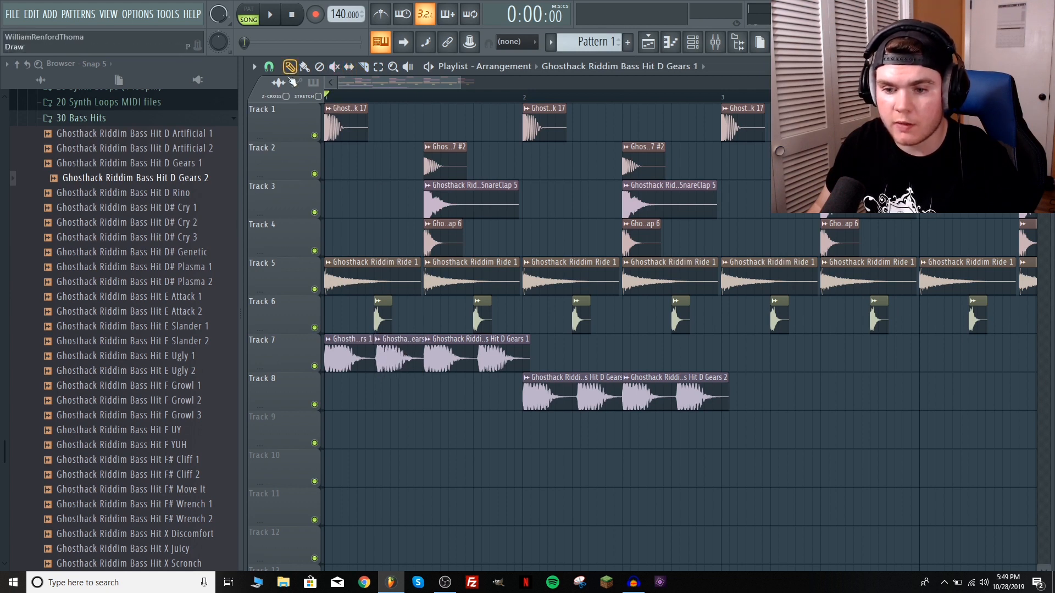
right_click(520, 357)
mouse_move(465, 367)
mouse_down()
mouse_move(355, 357)
mouse_move(449, 361)
mouse_up()
key(space)
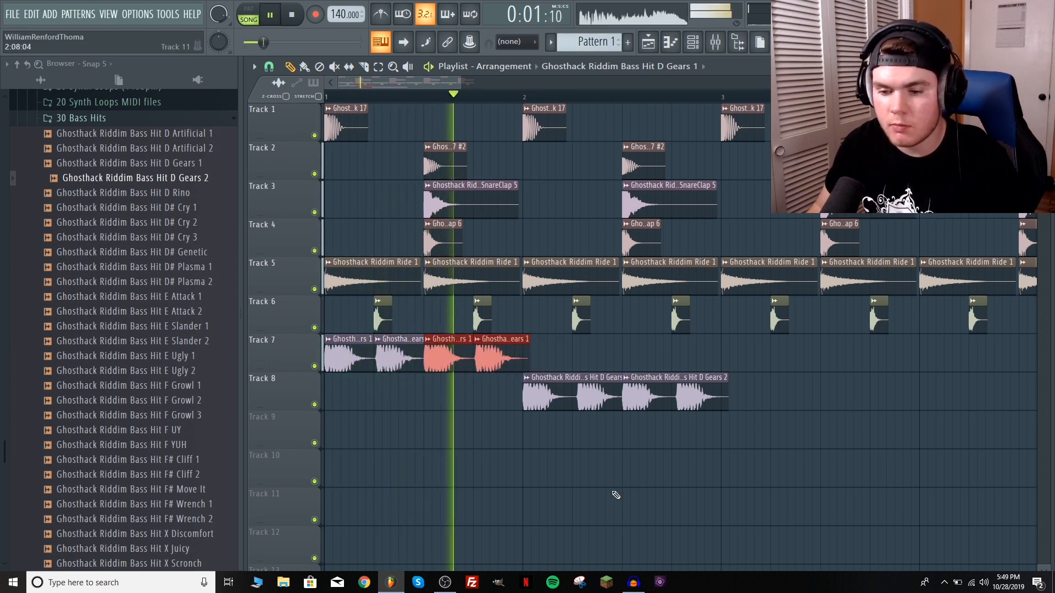
key(space)
Rework the D Gears 2 clips on Track 8 into three consecutive shortened single hits starting at bar 2, and play back
ctrl+click(508, 390)
right_click(699, 384)
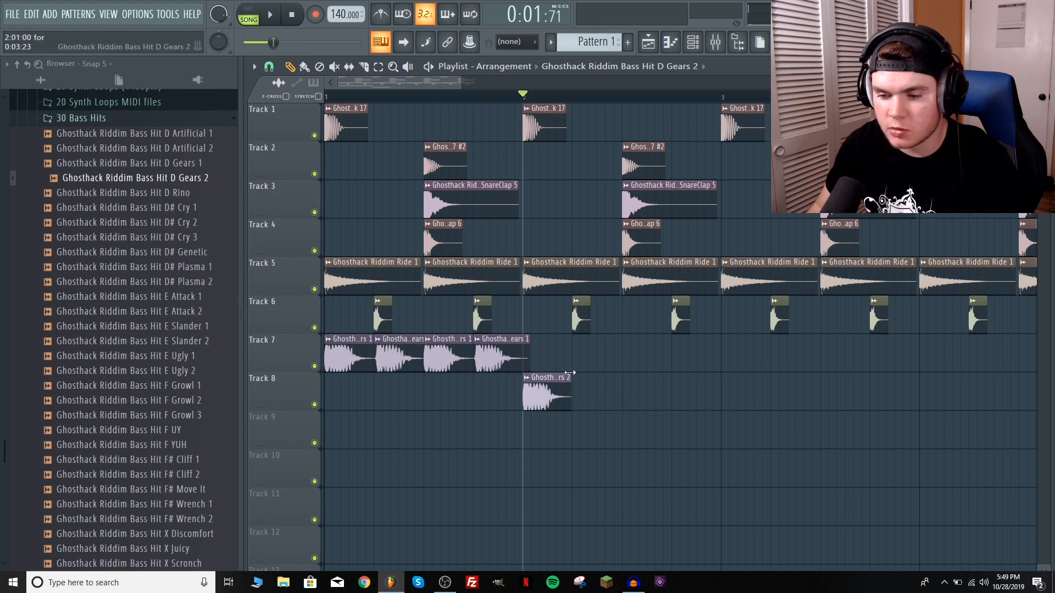
click(575, 389)
key(space)
click(630, 390)
key(space)
key(space)
key(space)
drag(447, 96, 253, 105)
key(space)
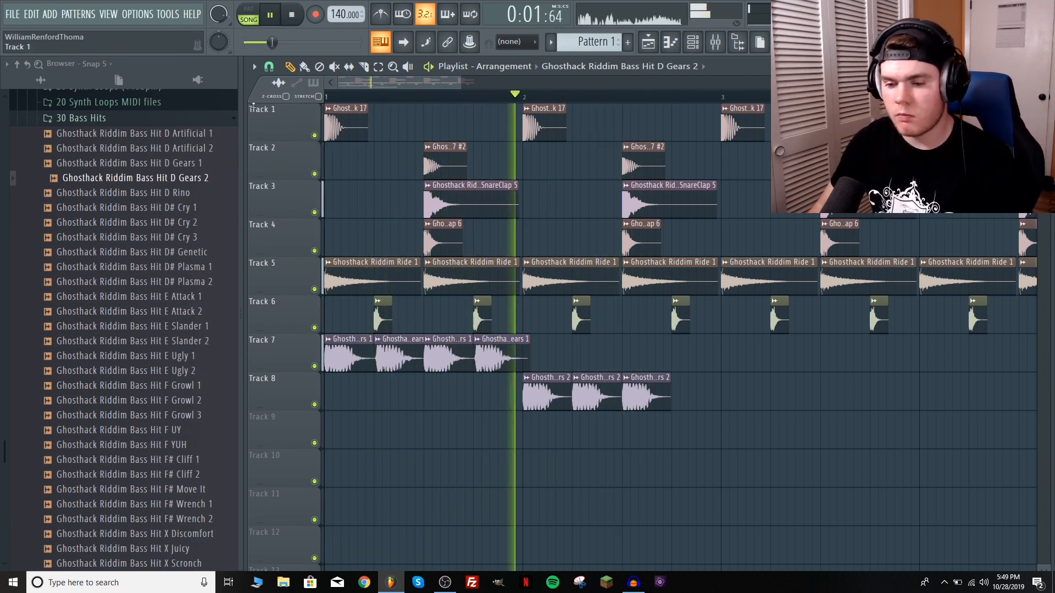
key(space)
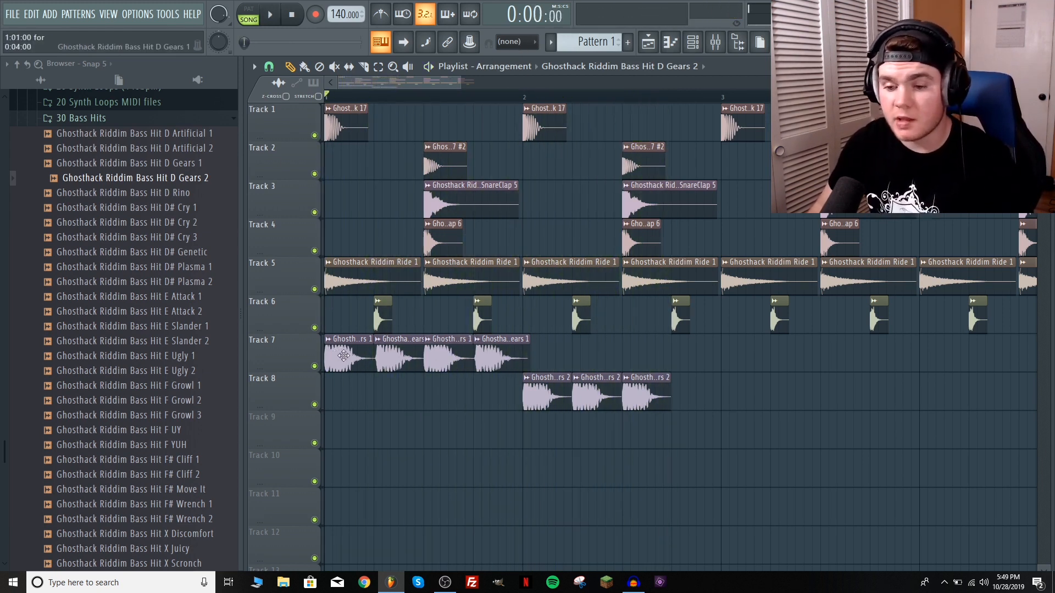
Place a short D Gears 1 clip on Track 9 just before bar 2, trim its end to the bar line, and play back
click(506, 433)
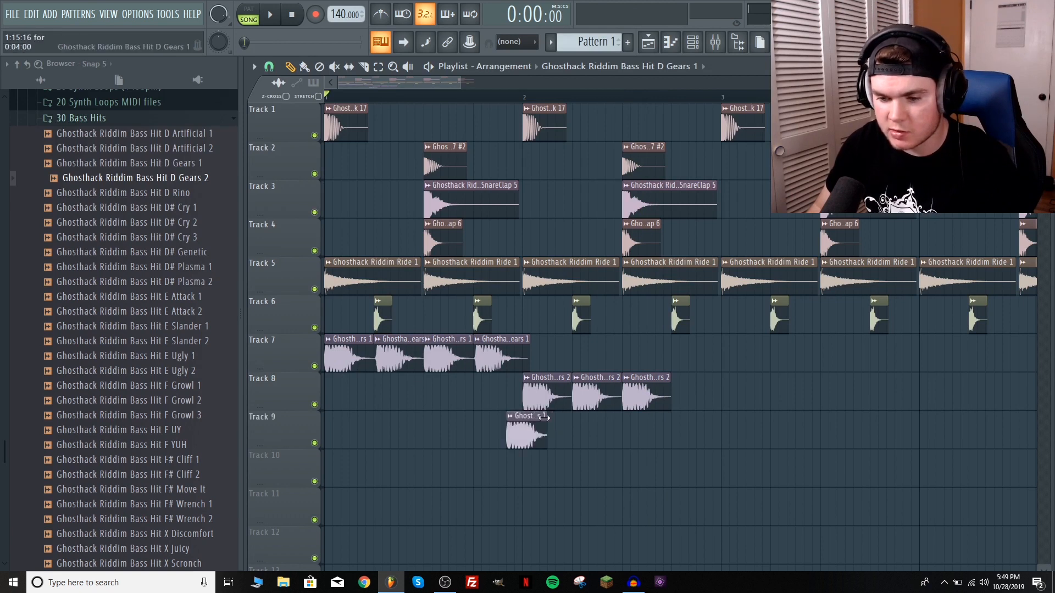
key(space)
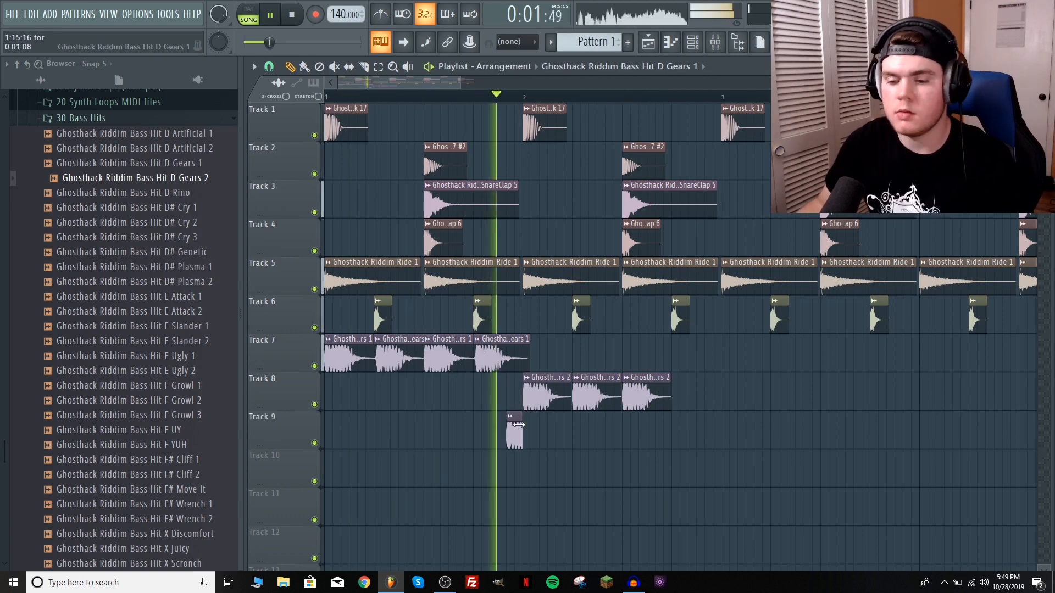
key(space)
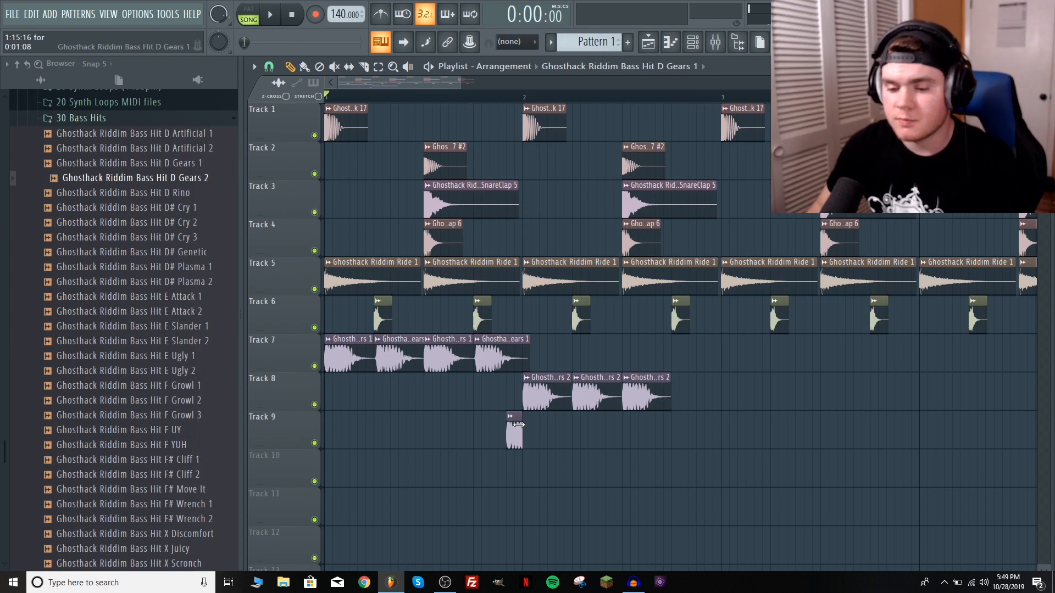
Make the short D Gears 1 clip on Track 9 unique and set its declicking mode to Transient (bleeding)
right_click(507, 421)
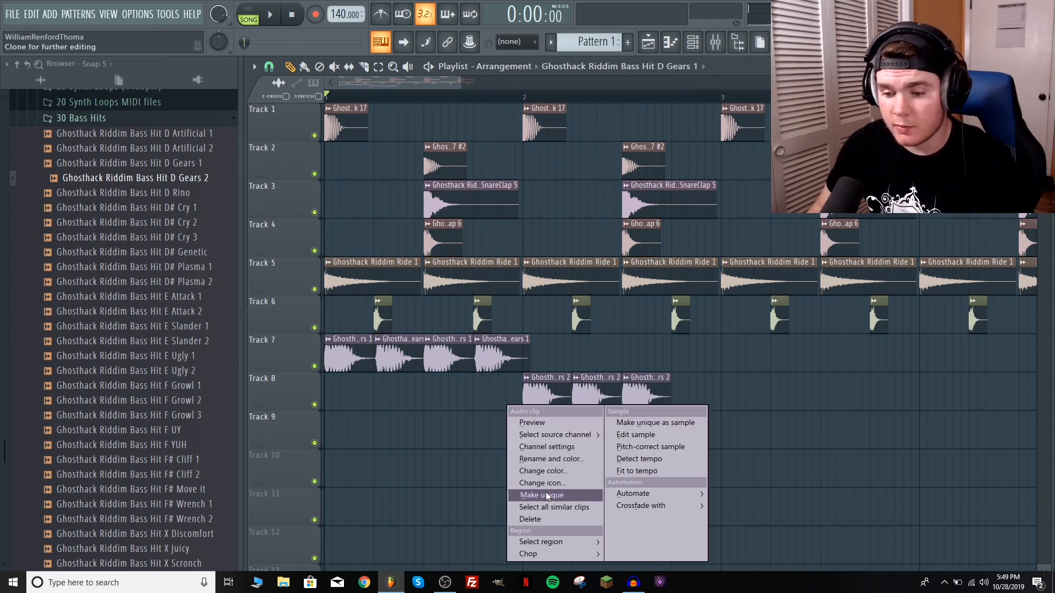
click(548, 496)
double_click(517, 433)
click(385, 250)
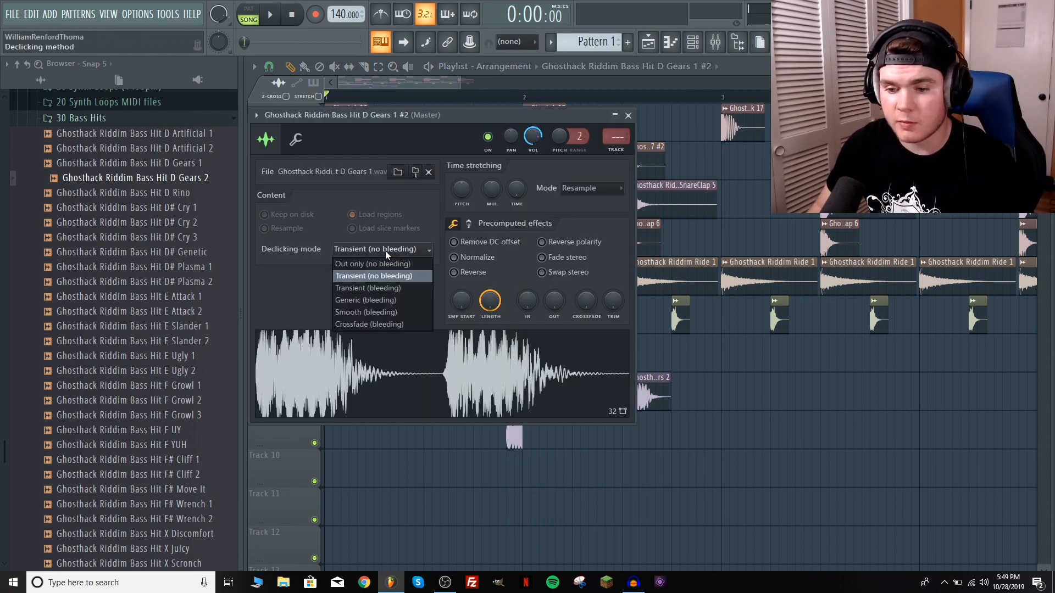
click(398, 289)
click(629, 115)
Fine-tune the end of the unique D Gears 1 clip on Track 9 to a length of 0:01:05 while playing back
scroll(526, 413, up, 5)
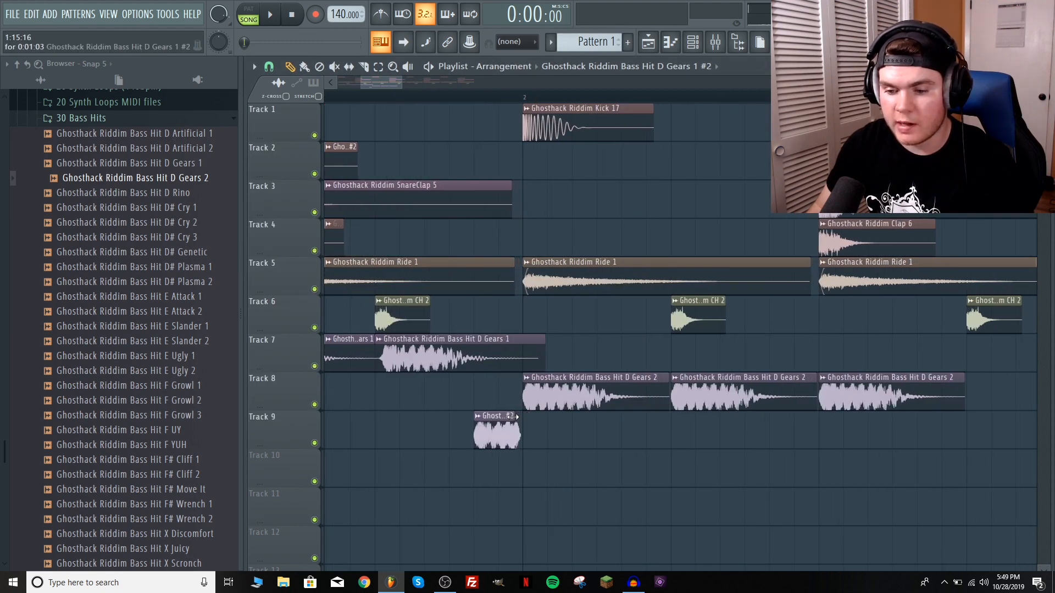
key(space)
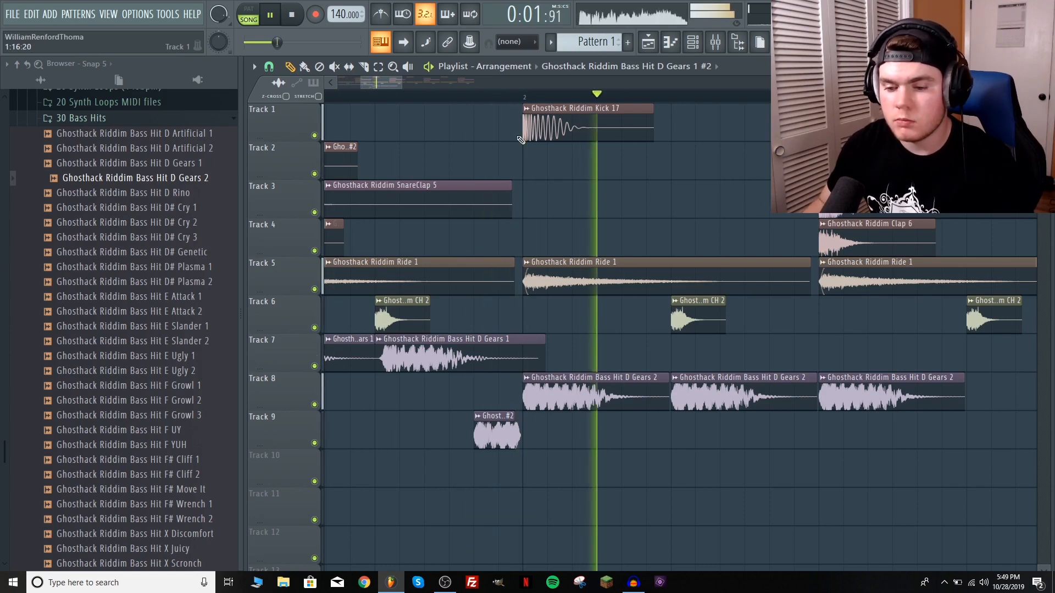
key(space)
key(space)
drag(511, 416, 515, 416)
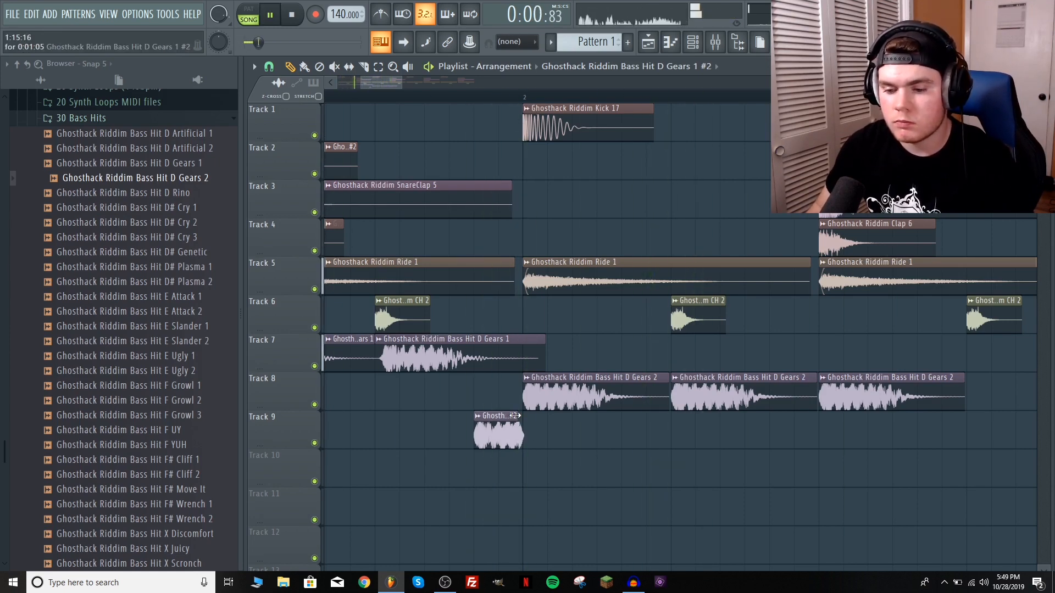
scroll(522, 105, down, 4)
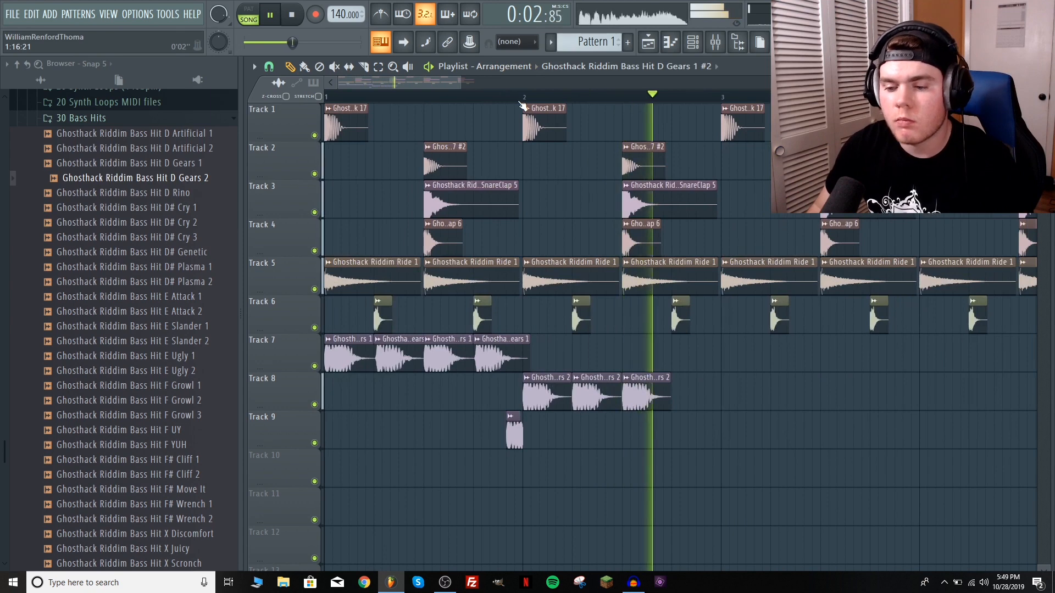
scroll(522, 105, down, 2)
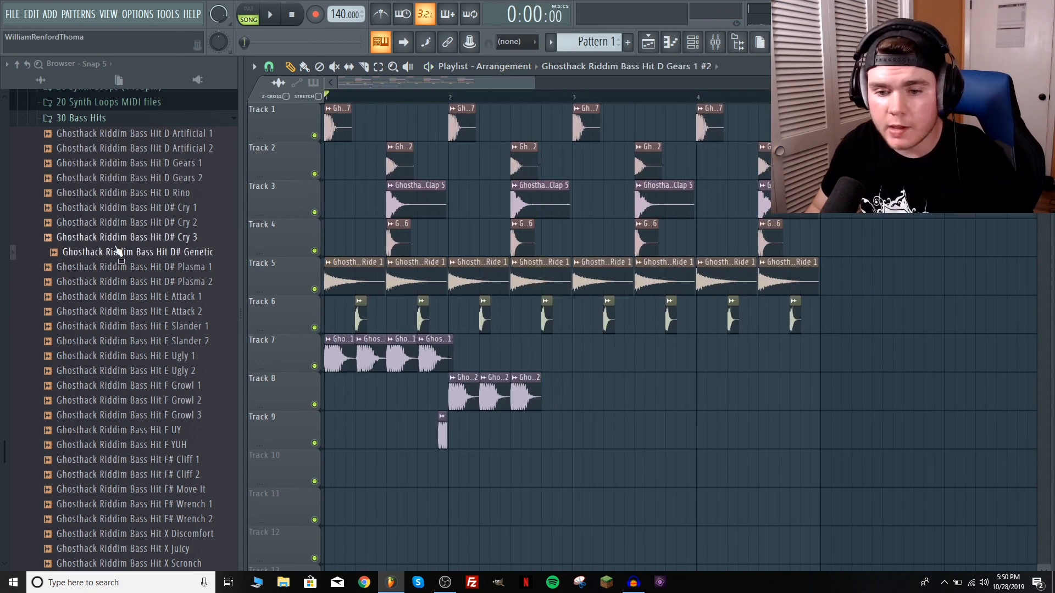
Audition more bass hits, place Ghosthack Riddim Bass Hit X Juicy on Track 9 right after the last D Gears 2 hit, and play back
scroll(140, 339, down, 4)
scroll(140, 339, up, 2)
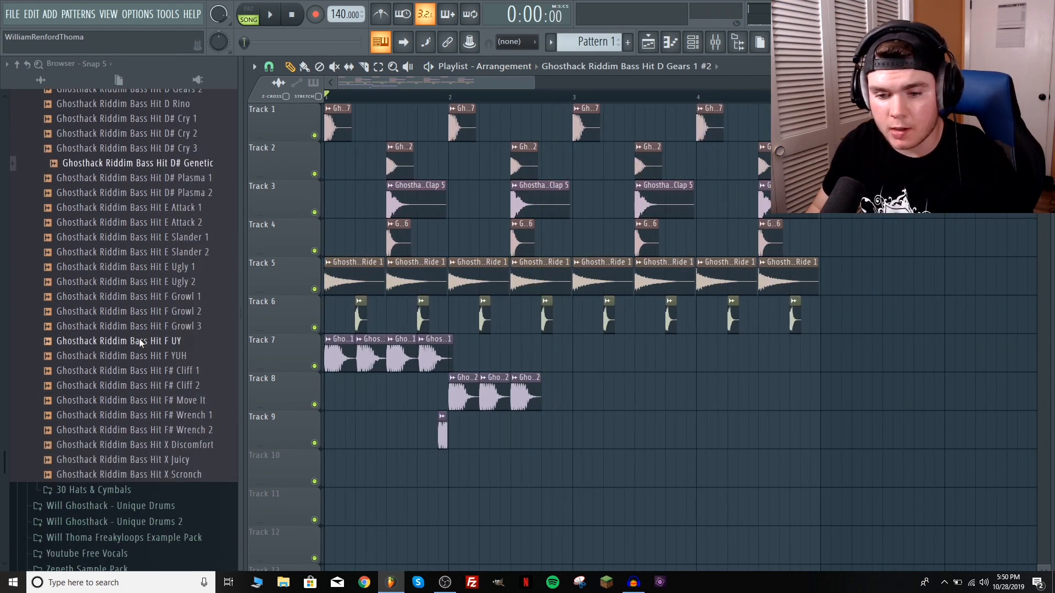
scroll(213, 436, down, 2)
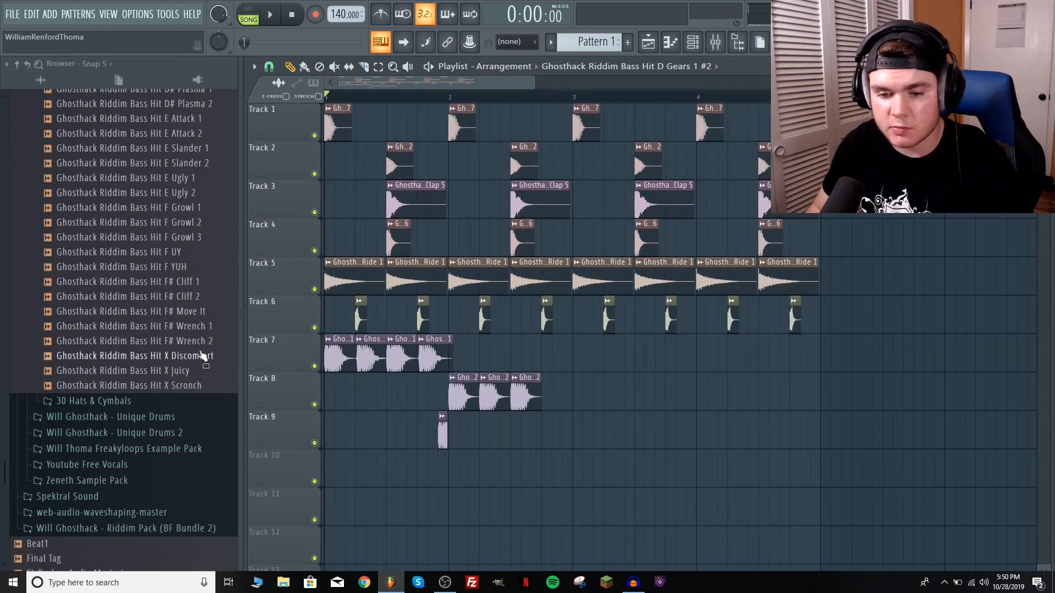
click(179, 372)
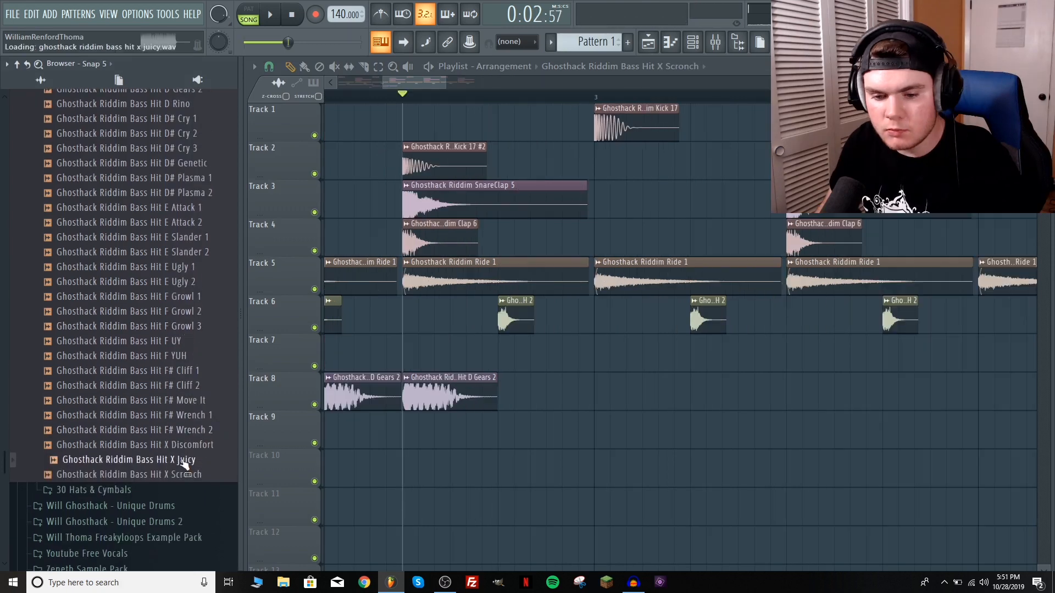
drag(126, 460, 412, 444)
mouse_move(503, 443)
mouse_down()
mouse_move(533, 437)
mouse_move(520, 438)
mouse_up()
drag(436, 434, 531, 427)
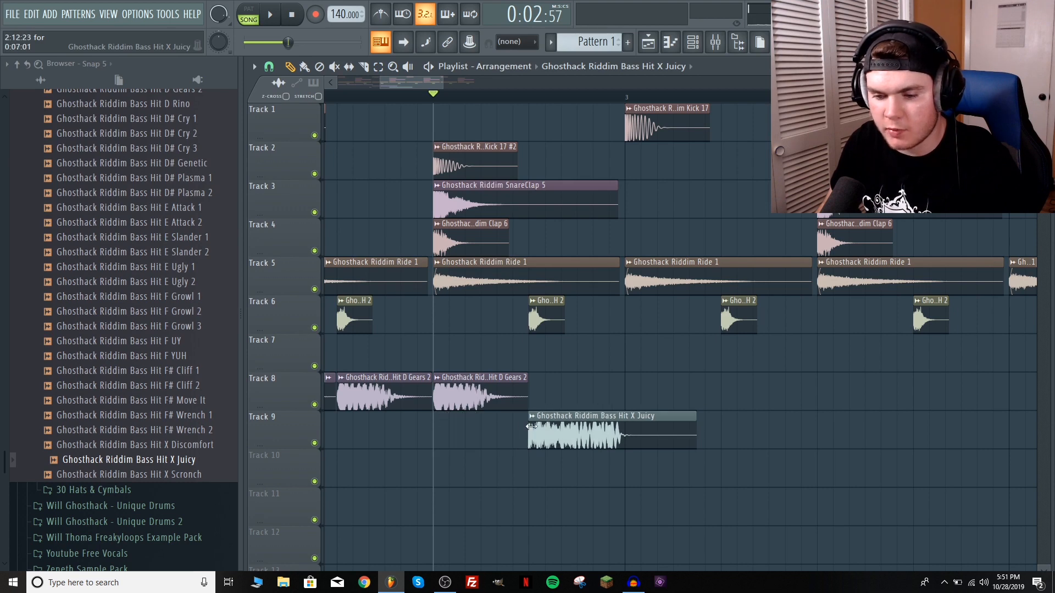
key(space)
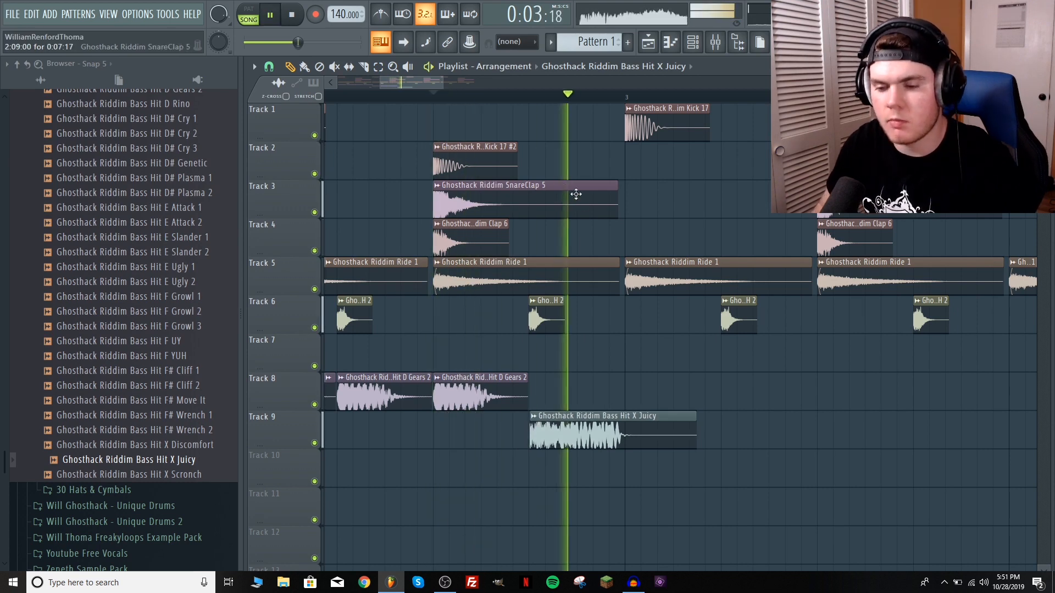
scroll(548, 104, up, 1)
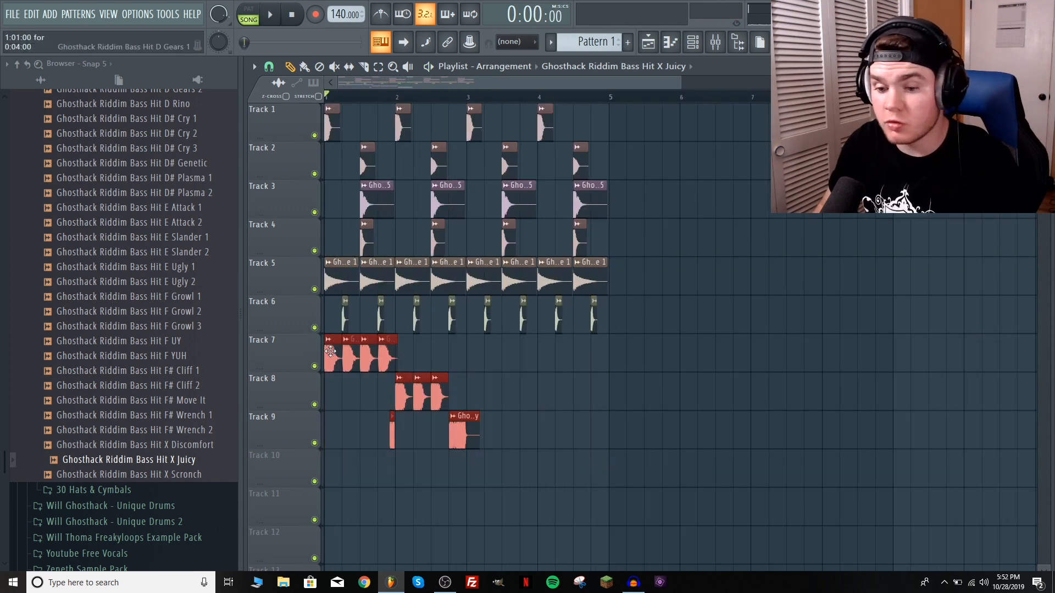
Duplicate the bass hits of bars 1 and 2 on Tracks 7 to 9 into bars 3 and 4, and play back
drag(330, 352, 473, 366)
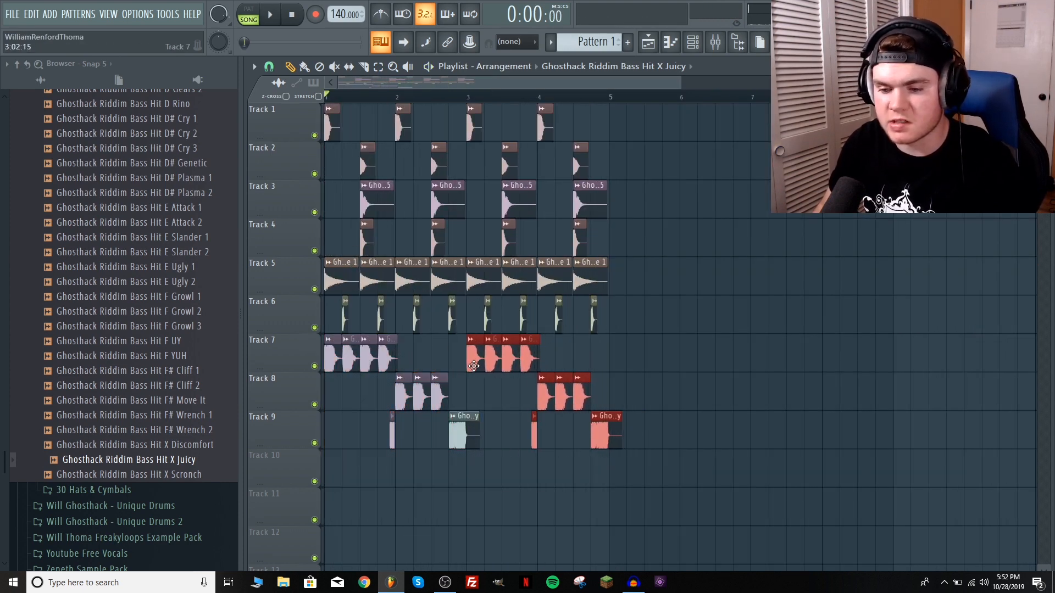
scroll(471, 97, up, 3)
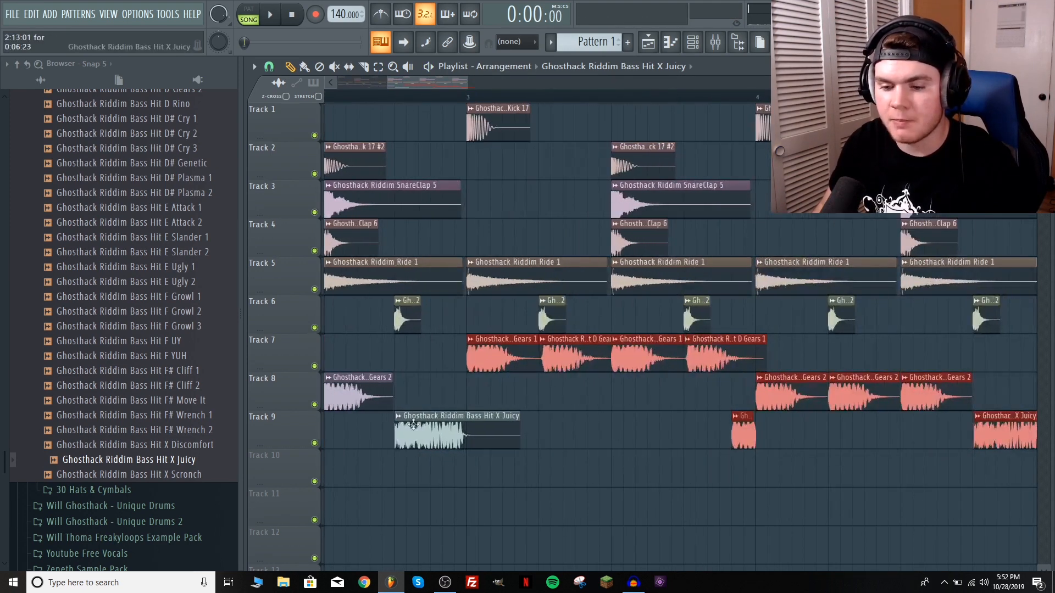
scroll(495, 96, down, 3)
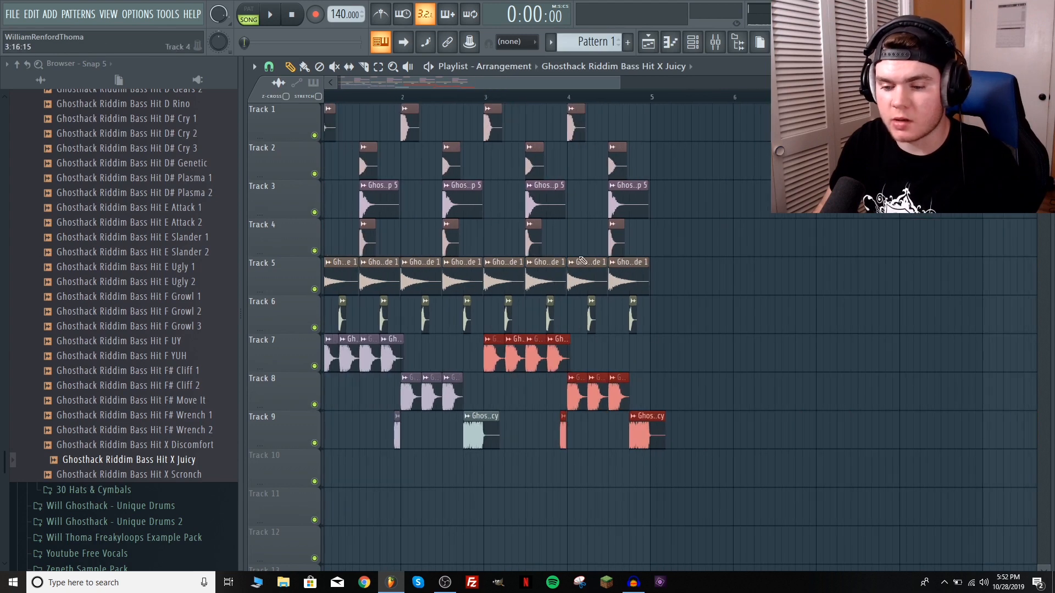
click(728, 392)
key(space)
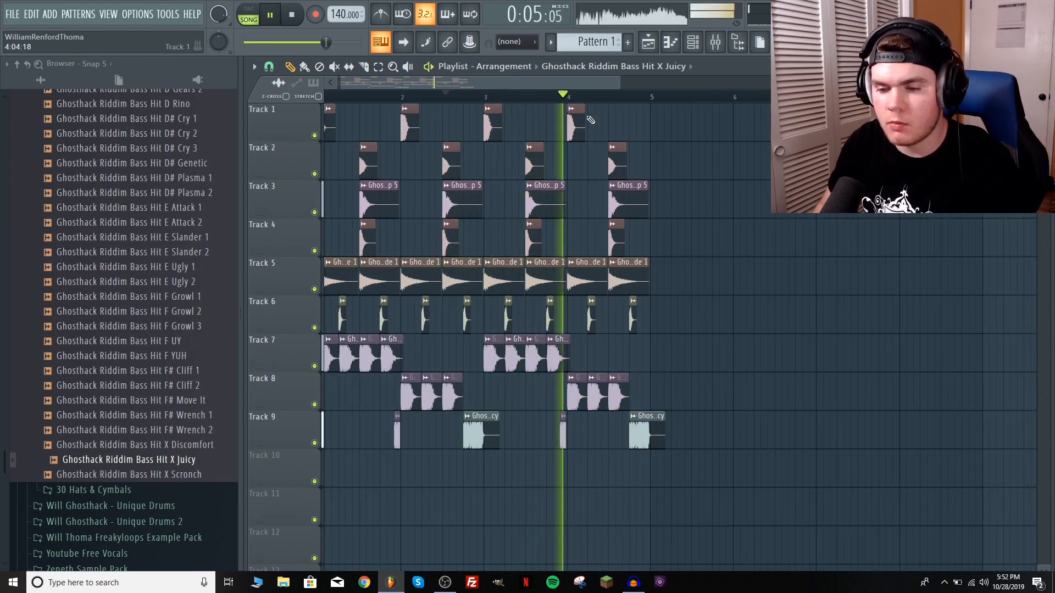
key(space)
Place a short D Gears 1 clip on Track 9 before bar 4's second D Gears 2 hit and set D Gears 2's declicking mode to Transient (bleeding)
scroll(594, 313, up, 6)
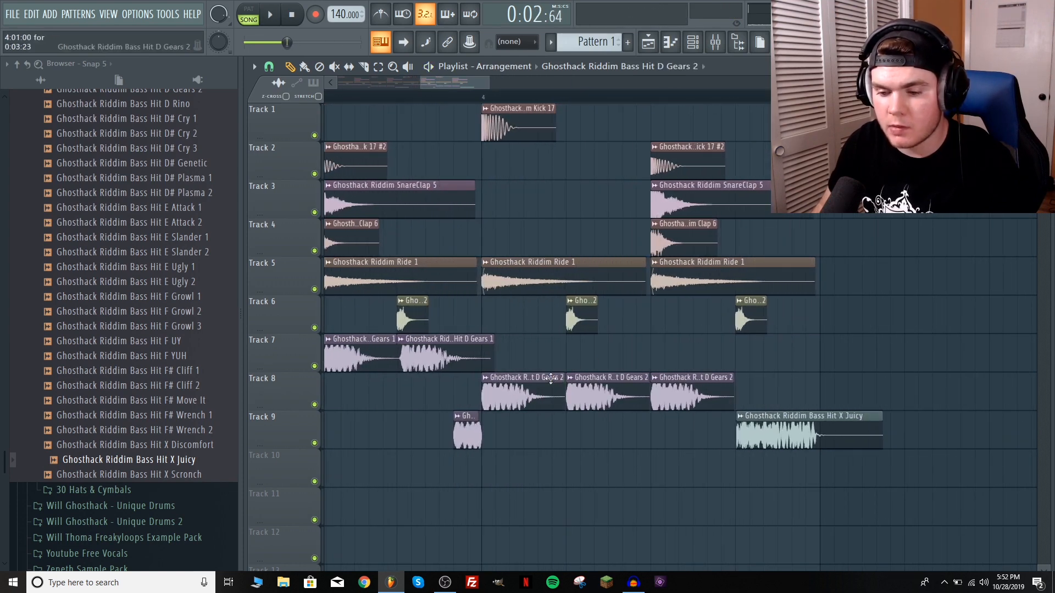
click(547, 435)
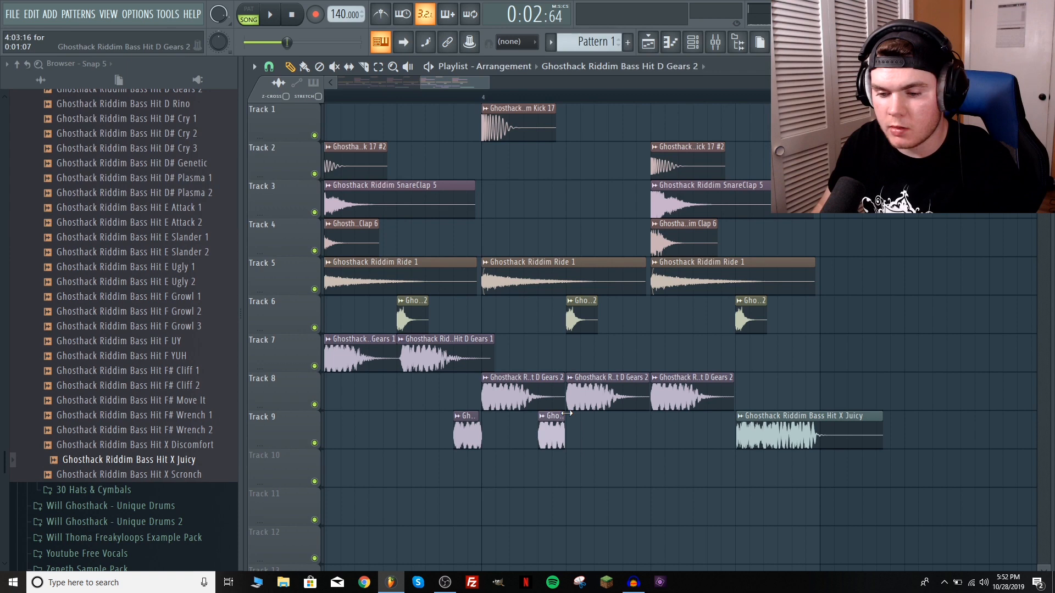
double_click(567, 413)
click(467, 372)
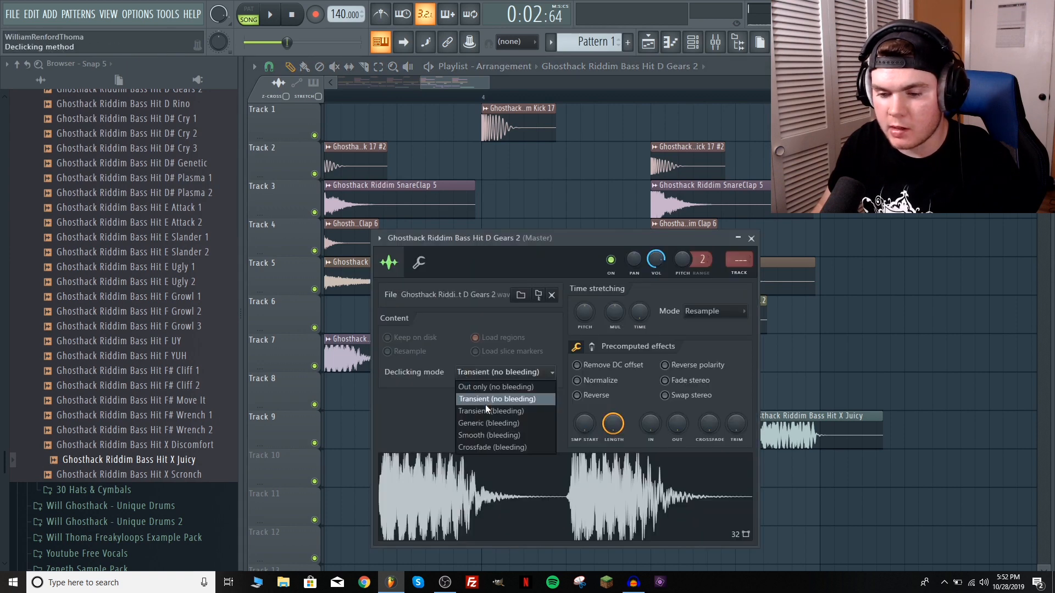
click(512, 416)
click(751, 239)
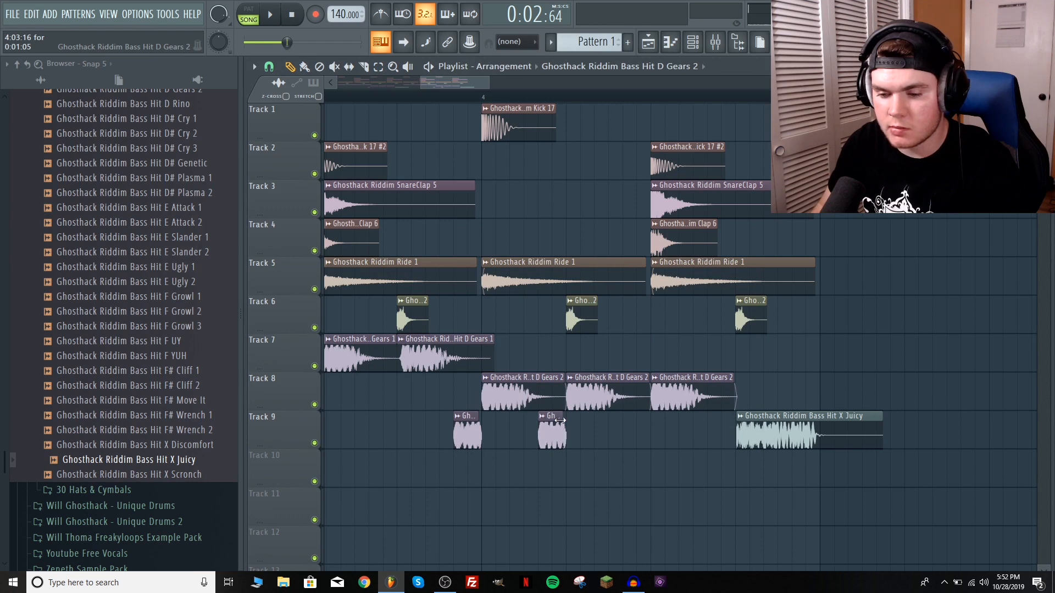
key(space)
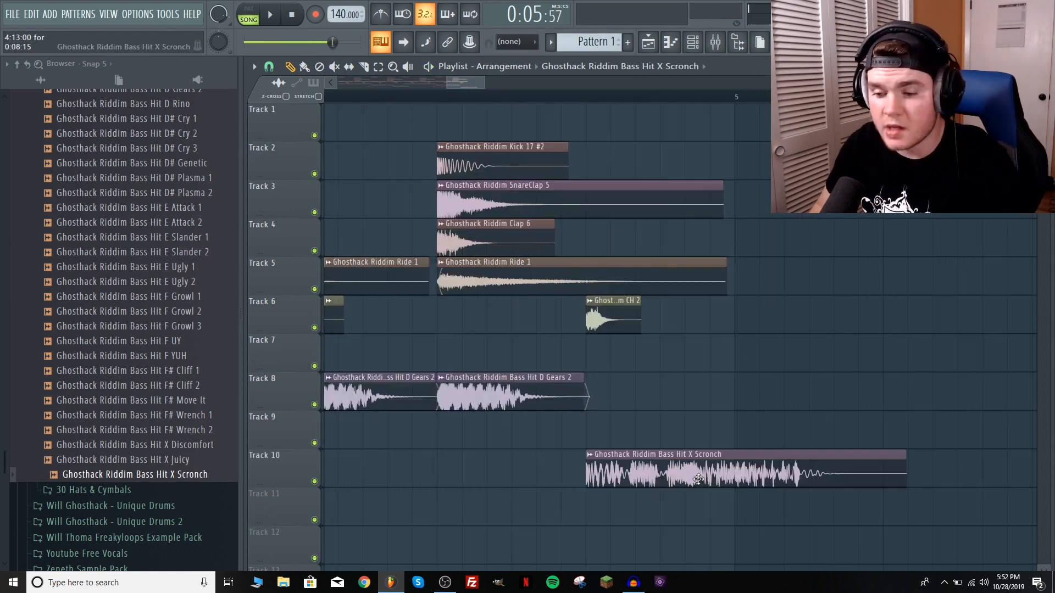
Audition Bass Hit X Scronch on Track 10, set its time-stretch multiplier to 120.21%, slice the clip at bar 5, and play back
double_click(698, 479)
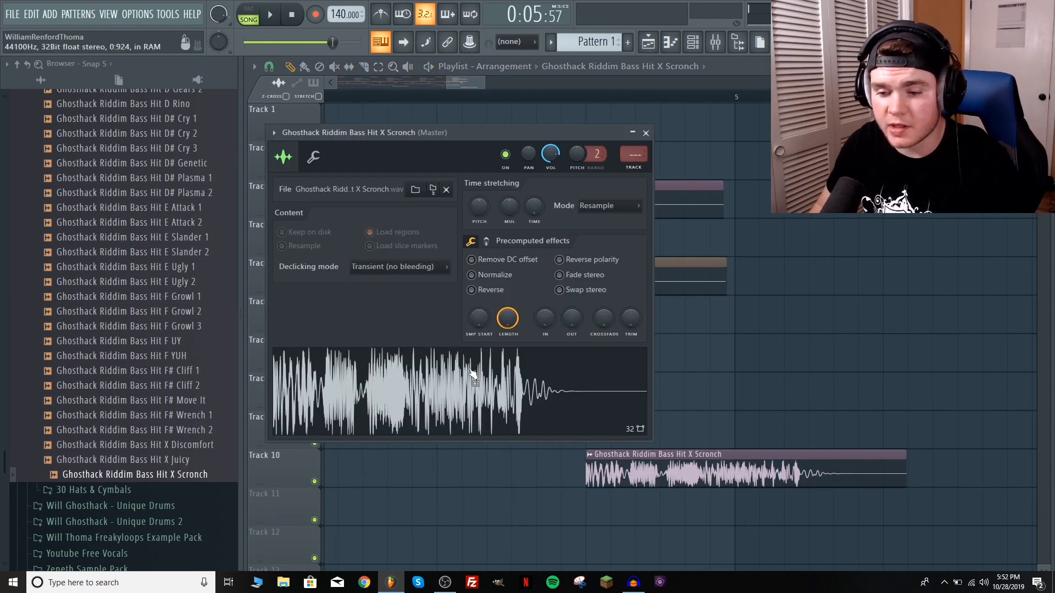
click(474, 374)
click(644, 135)
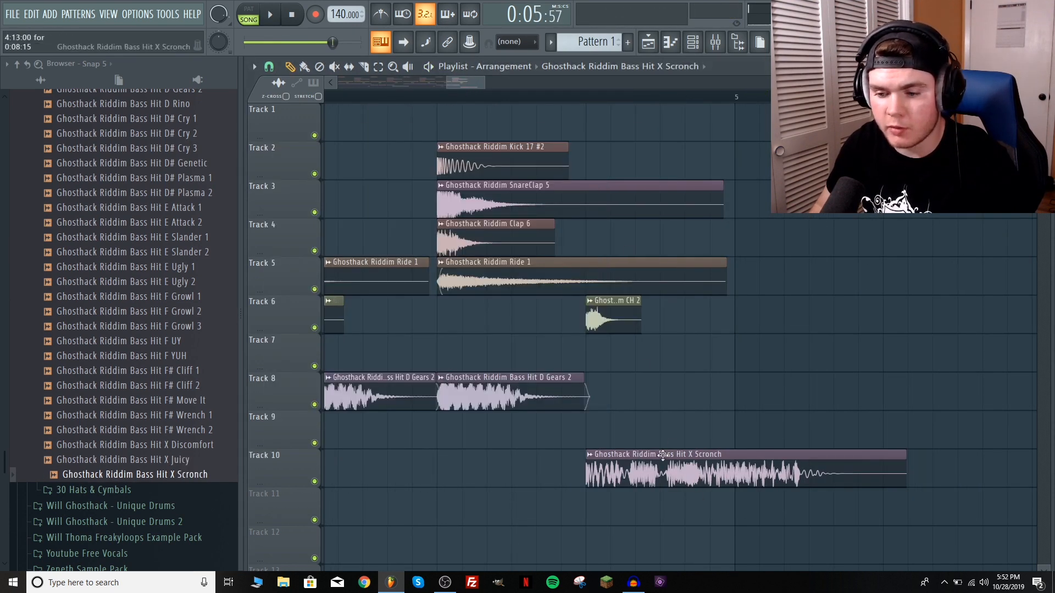
key(space)
key(space)
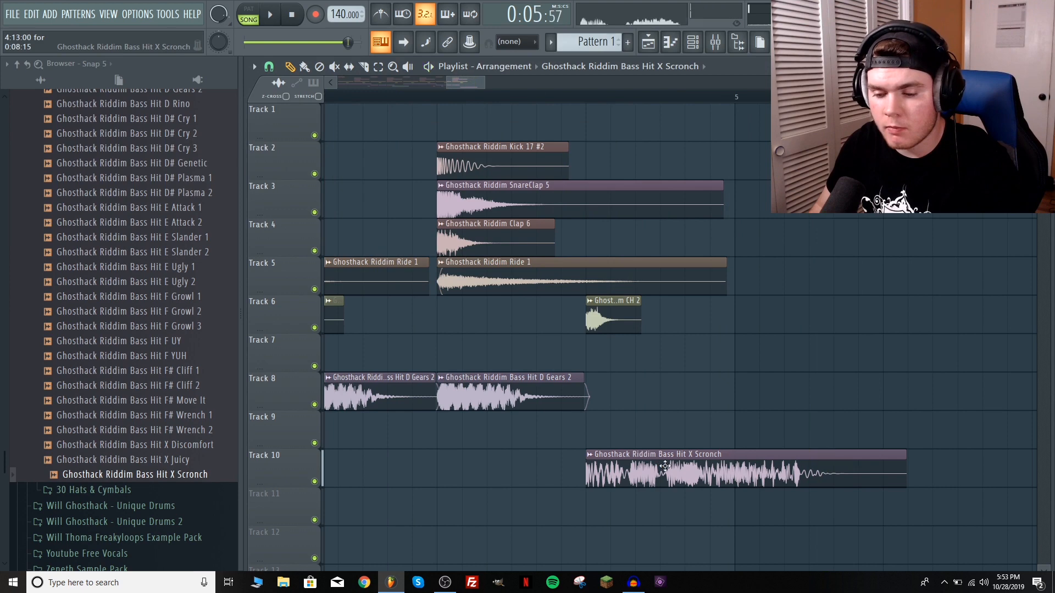
double_click(665, 466)
drag(509, 216, 510, 215)
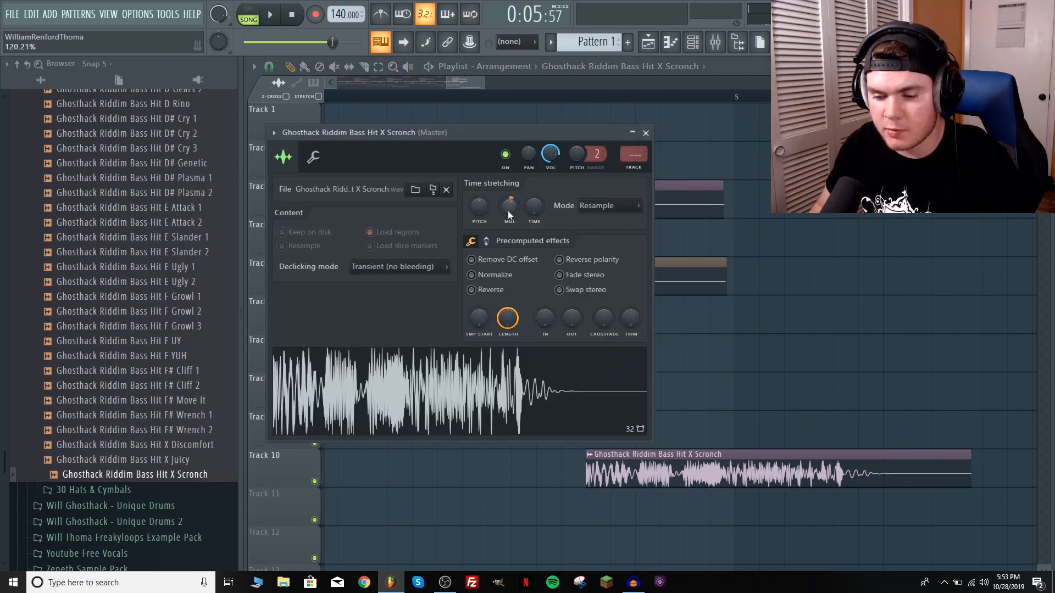
click(648, 133)
key(space)
key(space)
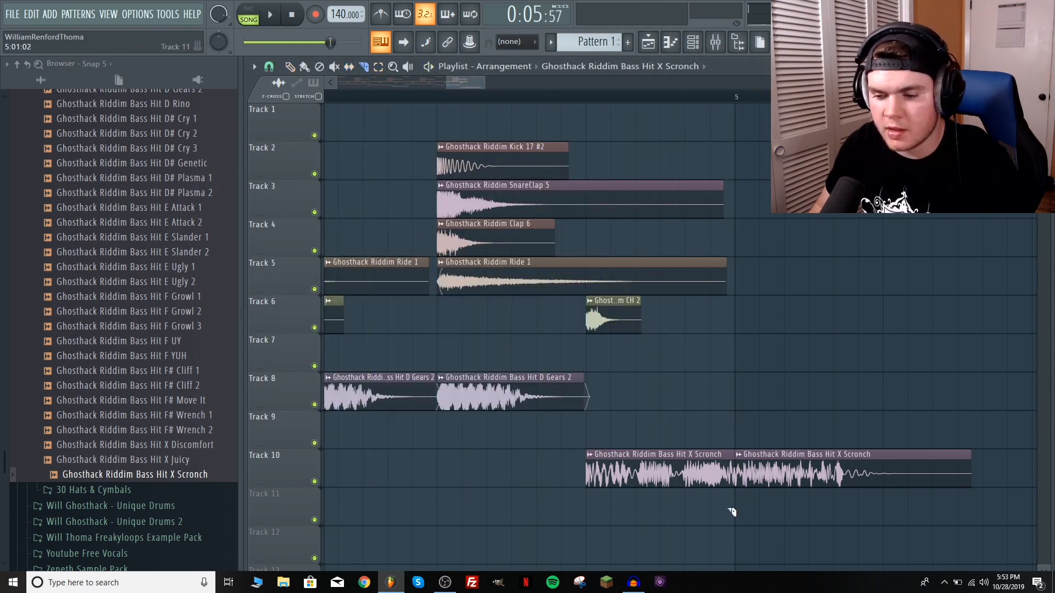
key(space)
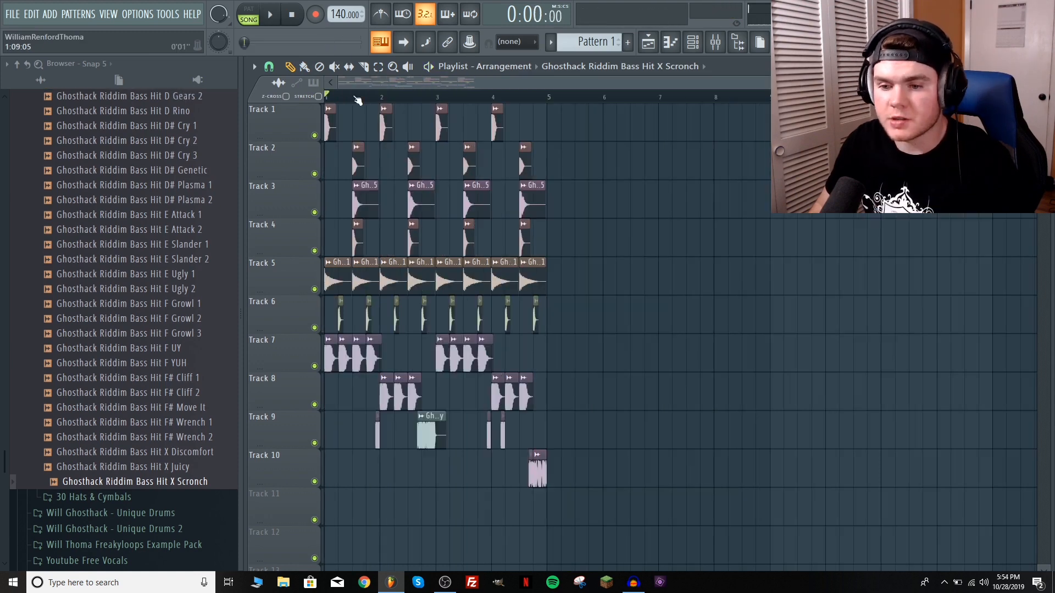
Play back the full four-bar drop and check the bass hits' levels on their mixer inserts
scroll(358, 100, up, 2)
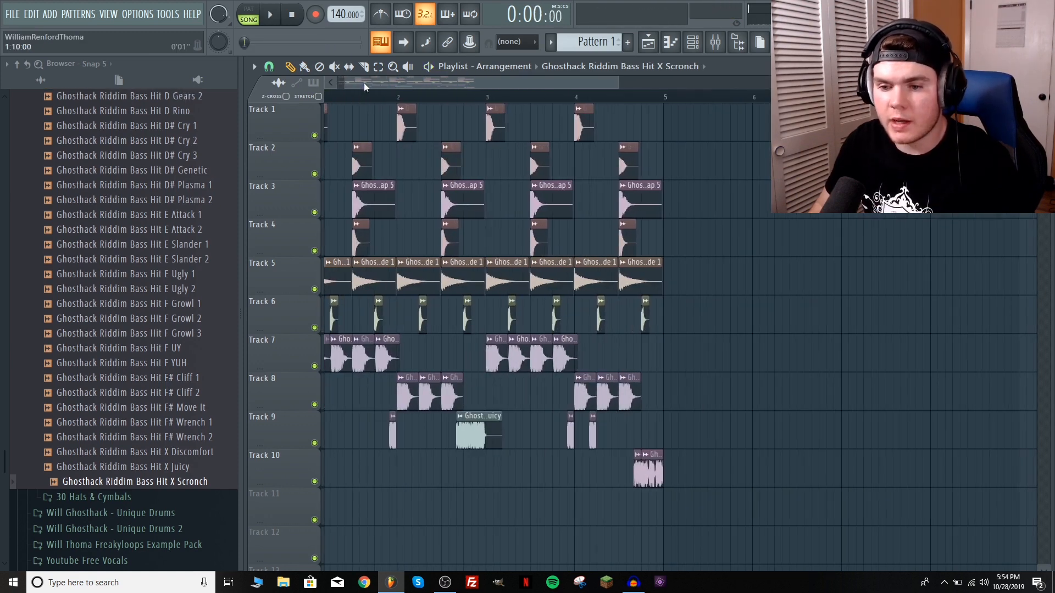
key(space)
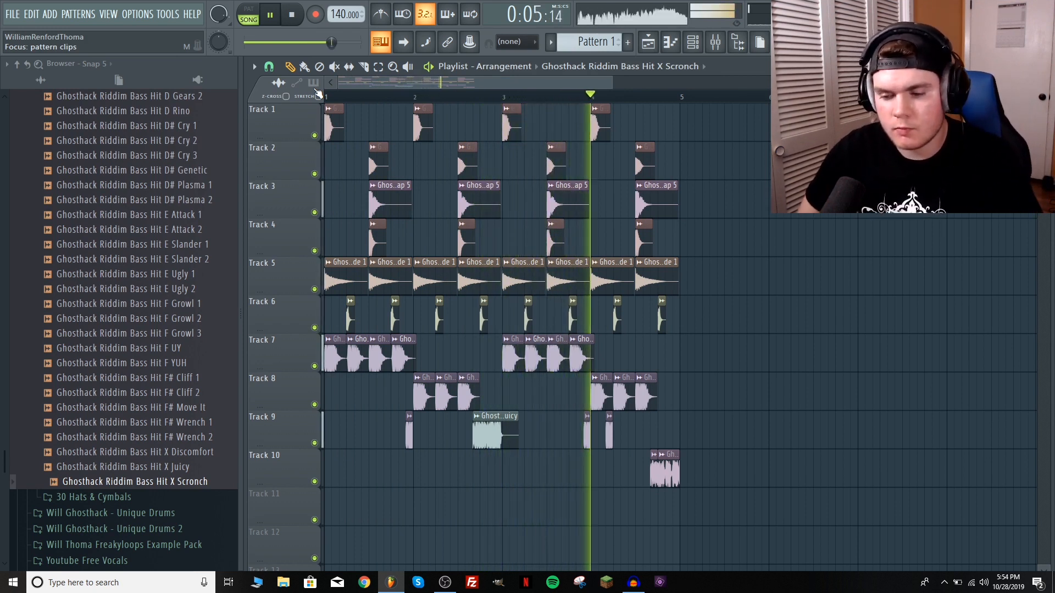
key(space)
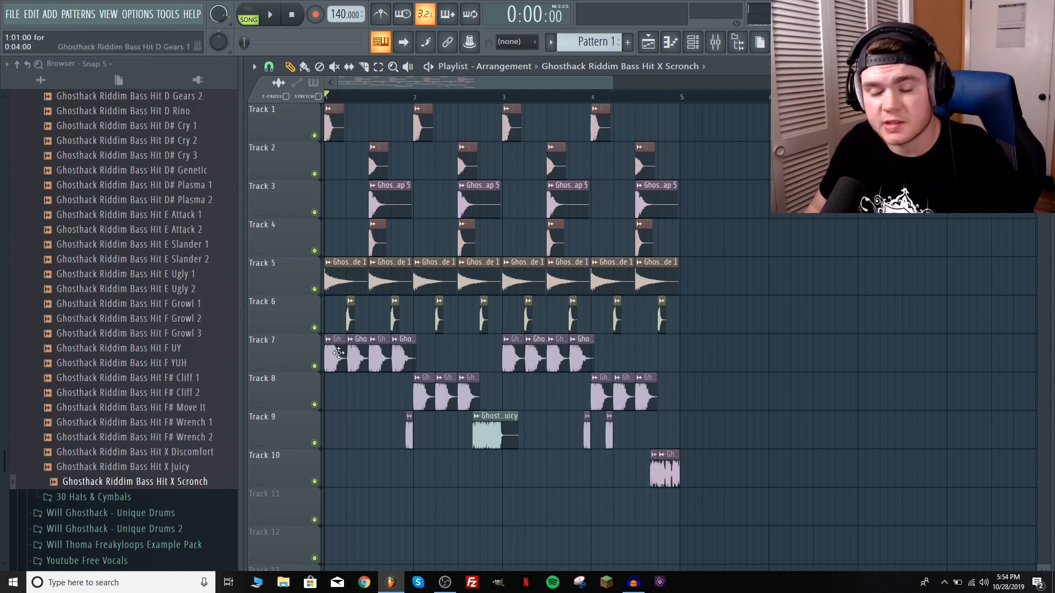
key(F9)
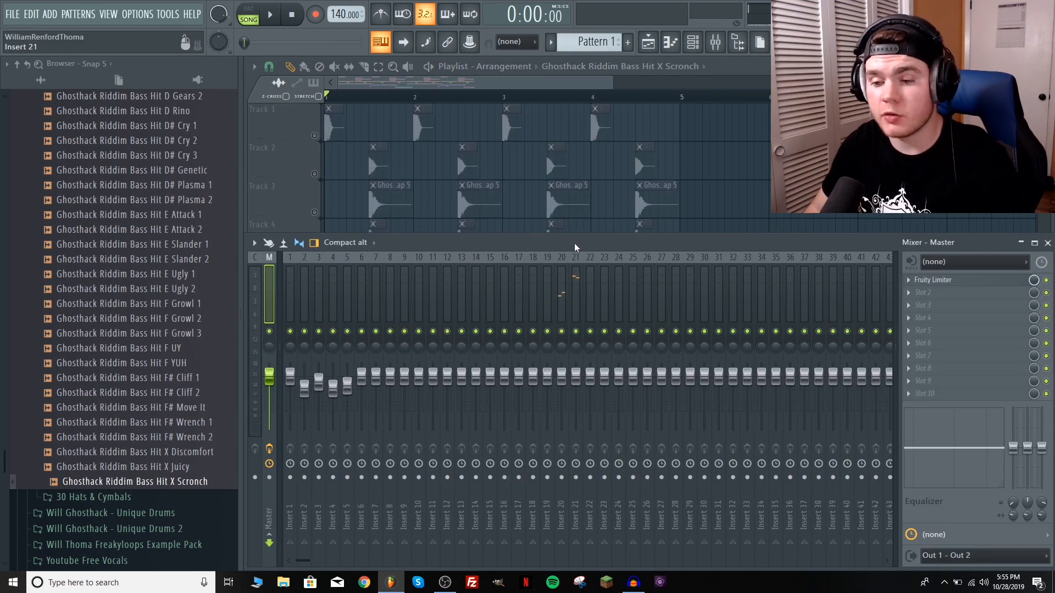
click(565, 279)
key(space)
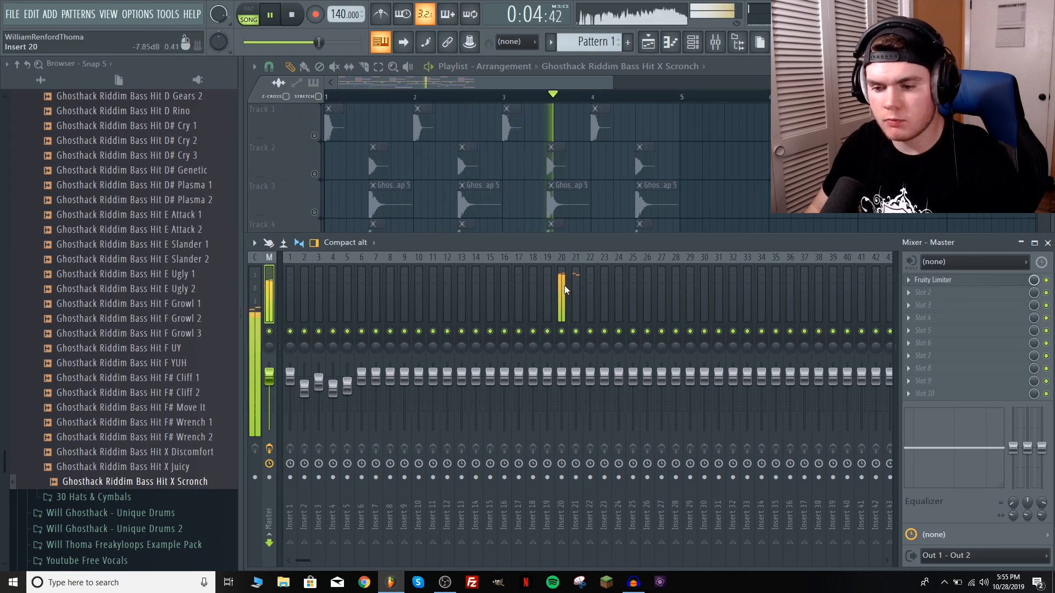
Load the Stereo effect into the first slot of mixer Insert 20 and play back to check its correlation meter
click(563, 285)
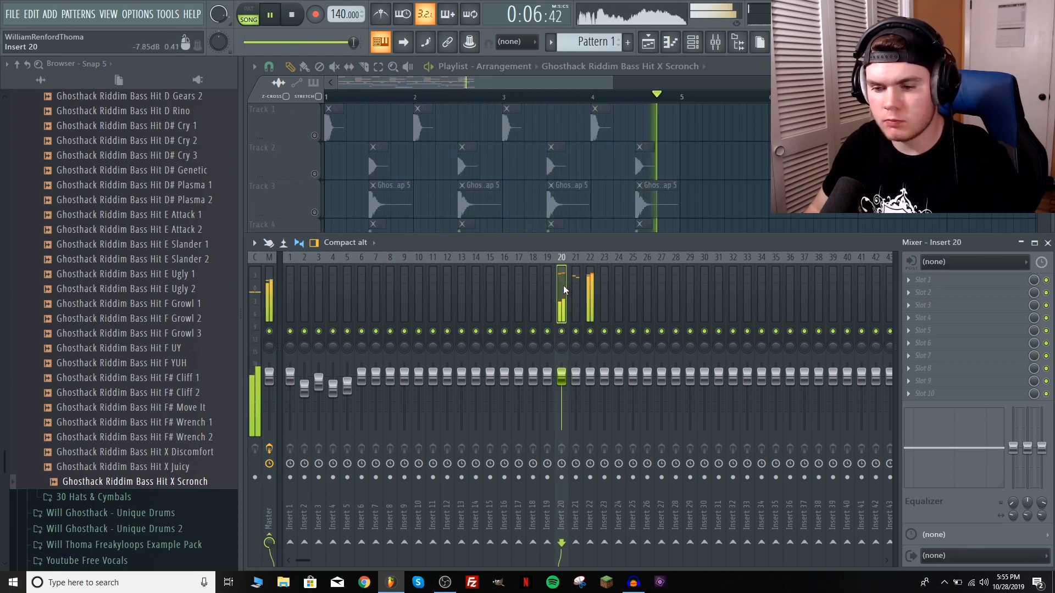
key(space)
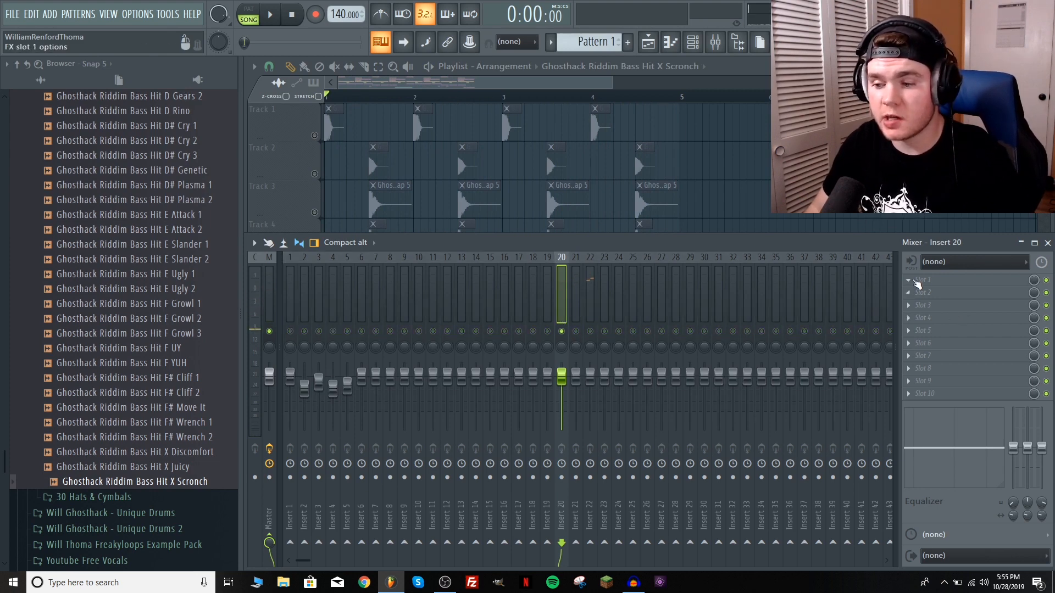
click(917, 283)
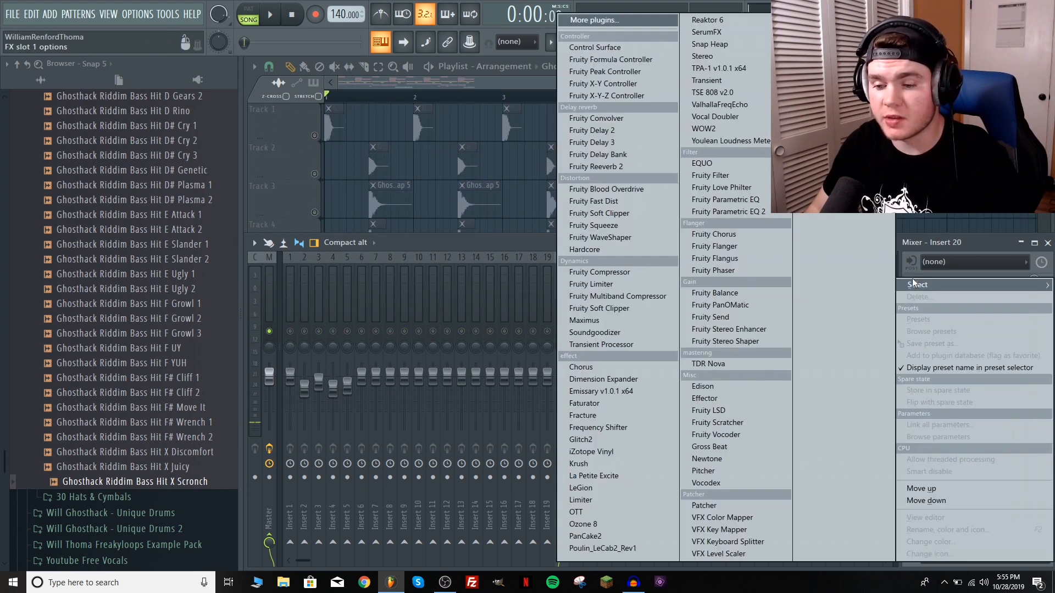
click(735, 58)
drag(456, 233, 432, 295)
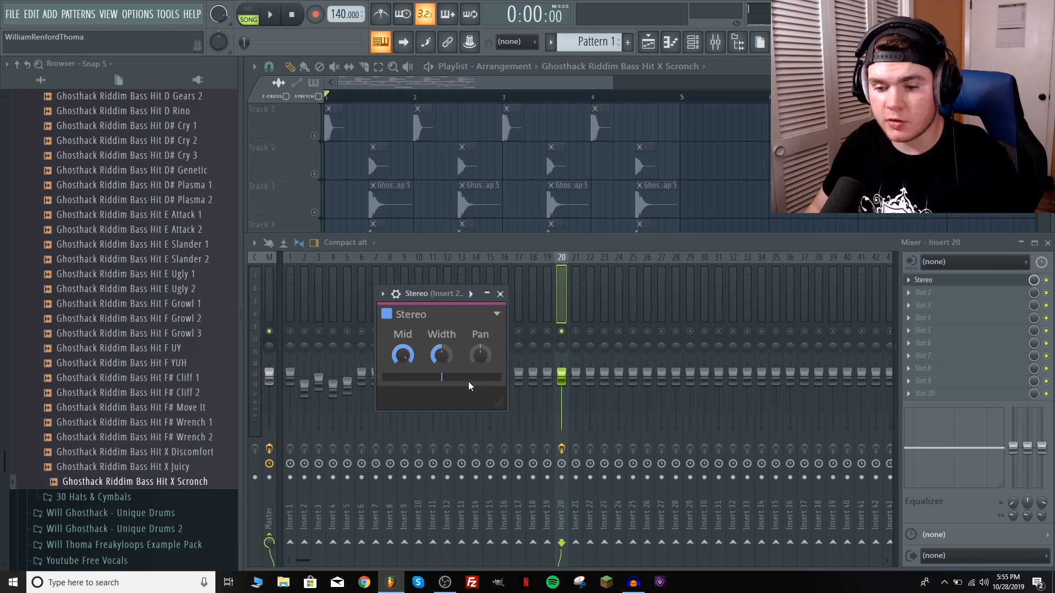
key(space)
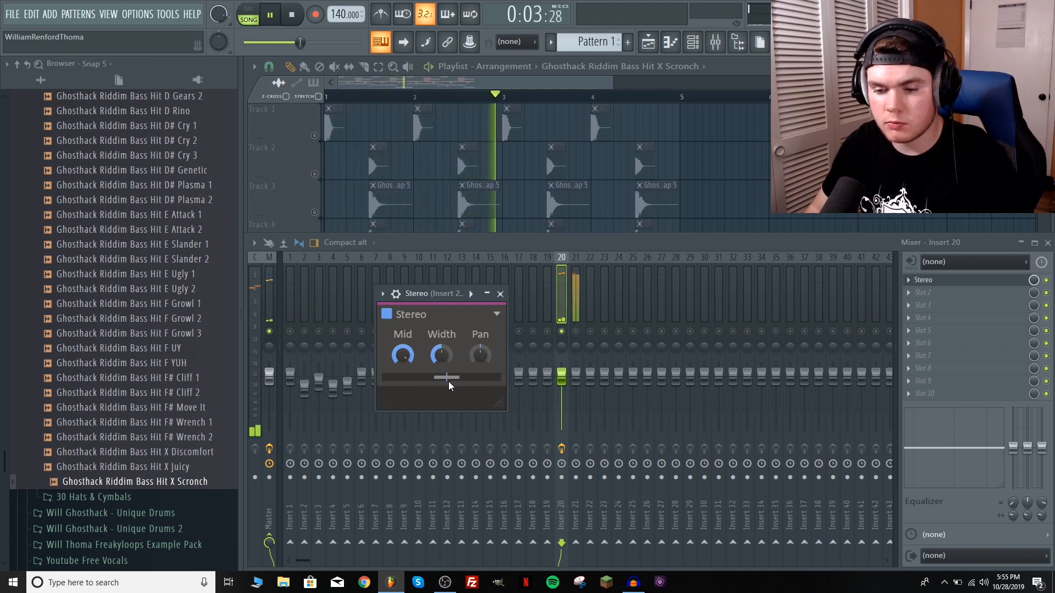
key(space)
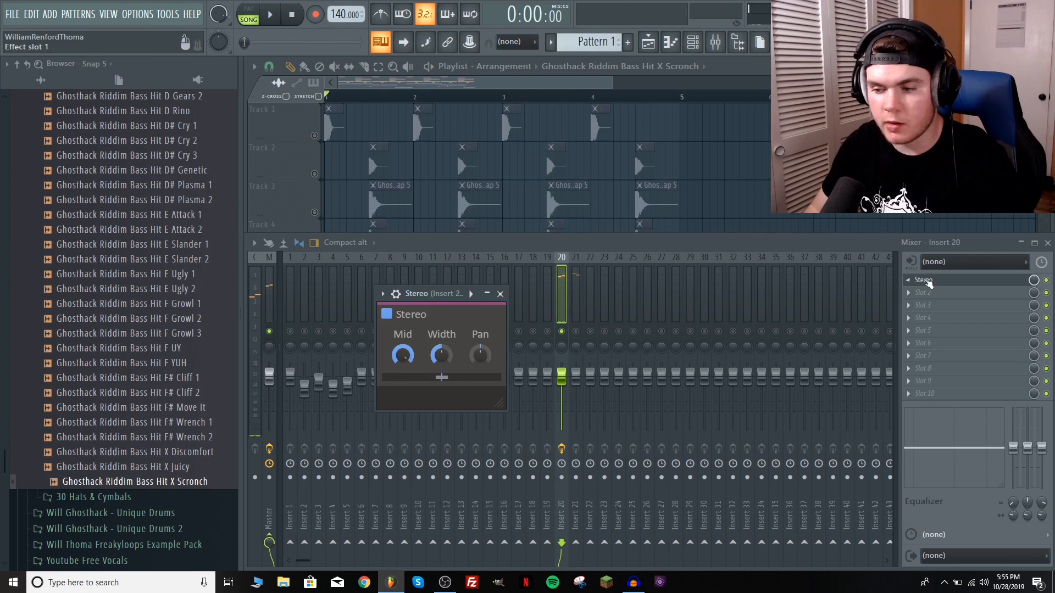
Add the same Stereo effect to mixer Insert 21 and reduce its width while checking playback
click(924, 281)
click(577, 318)
click(923, 281)
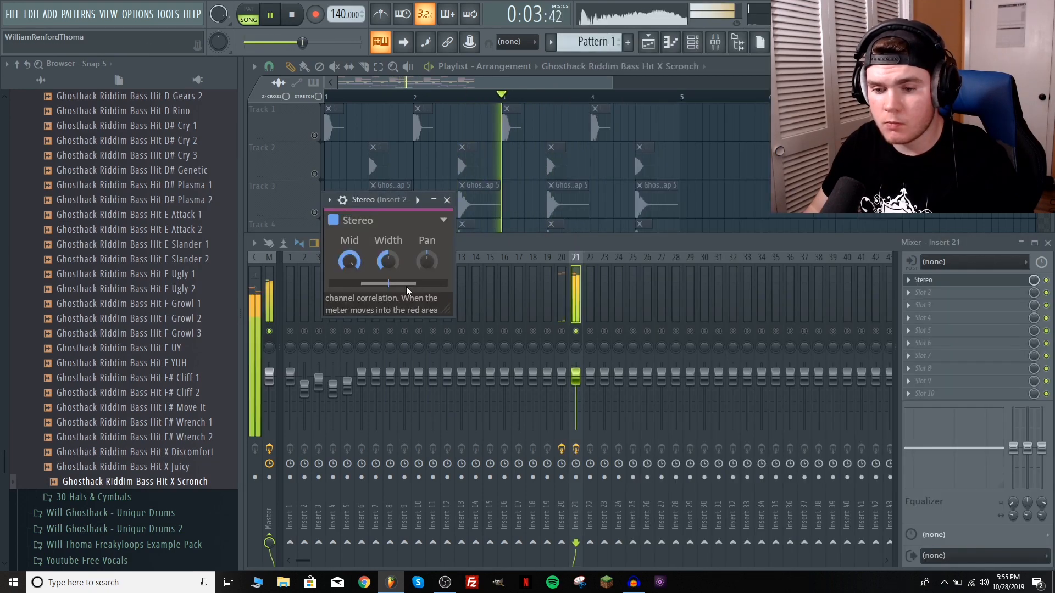
key(space)
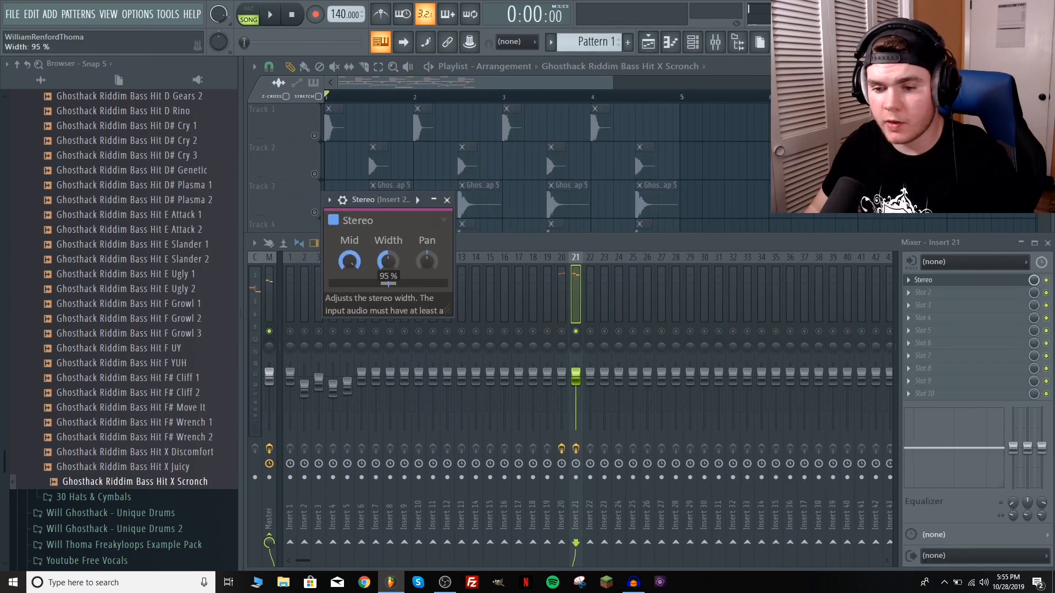
drag(388, 261, 387, 263)
key(space)
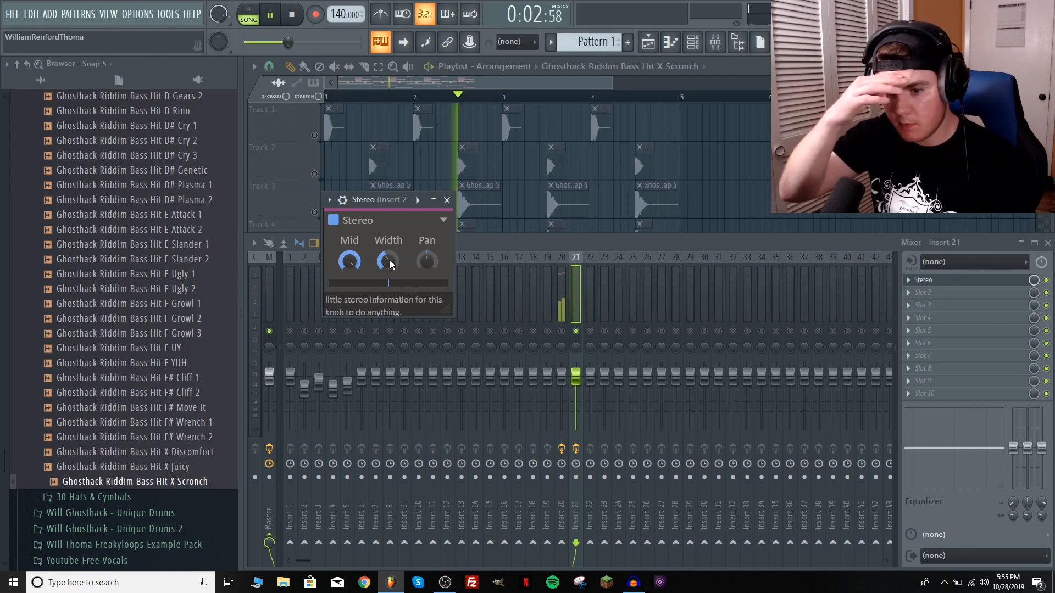
key(space)
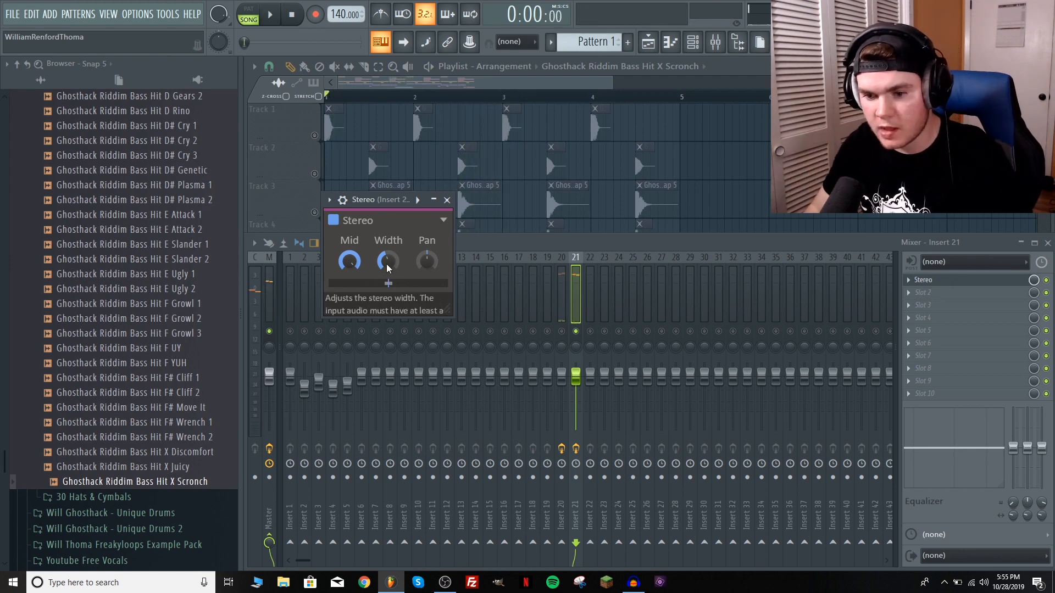
click(448, 200)
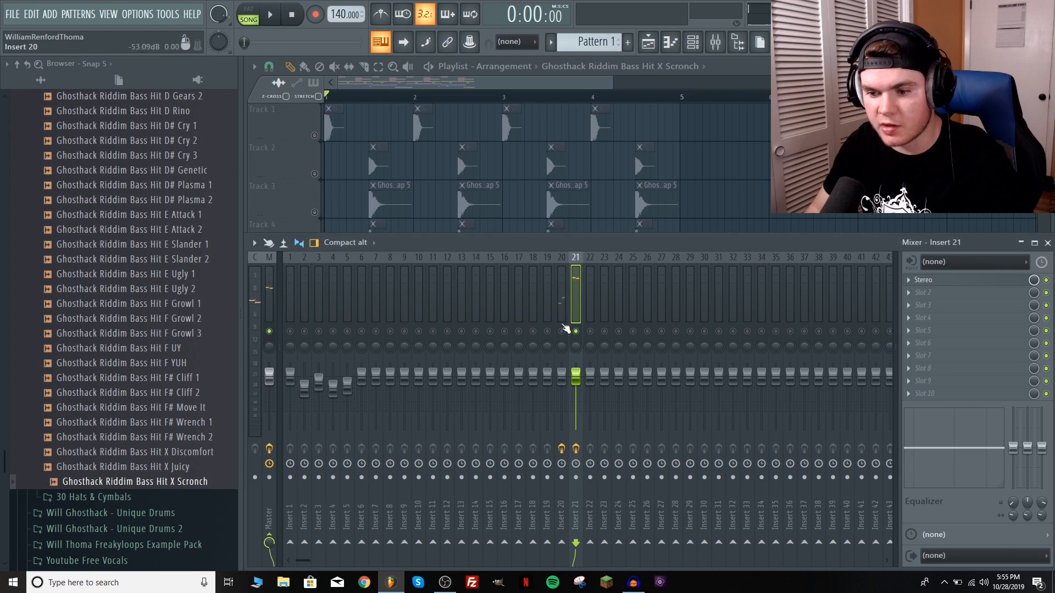
Put the Stereo effect on mixer Insert 22 and widen it to about 181% while playing back
click(588, 295)
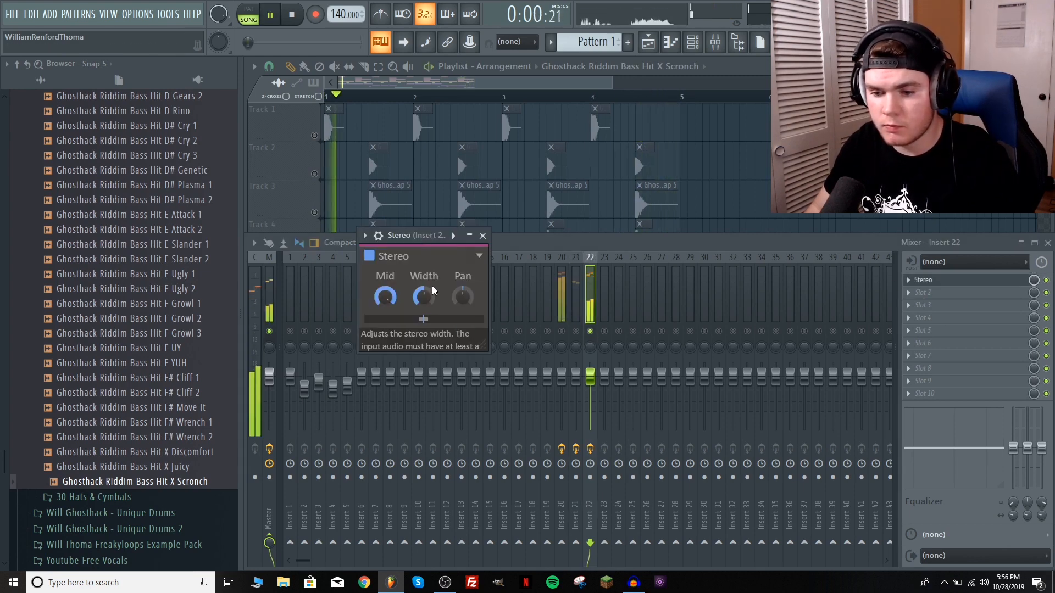
key(space)
drag(429, 294, 429, 293)
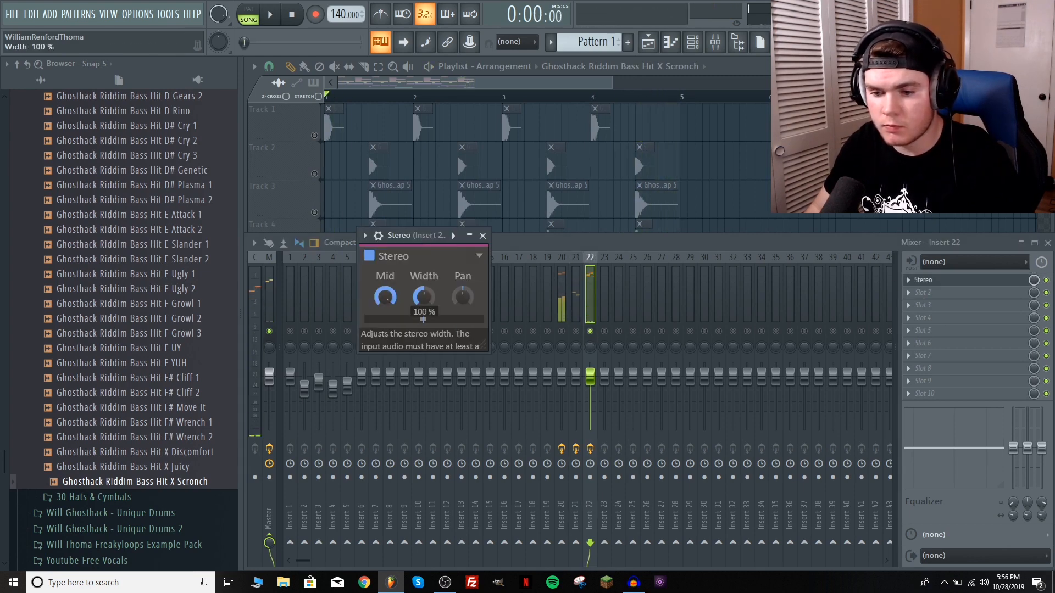
key(space)
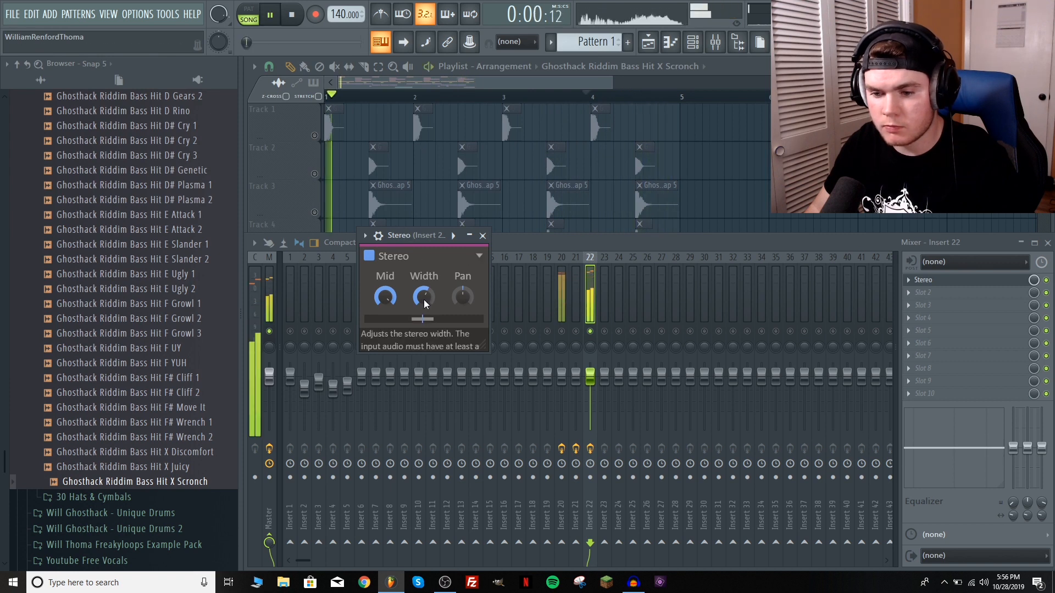
drag(424, 297, 423, 320)
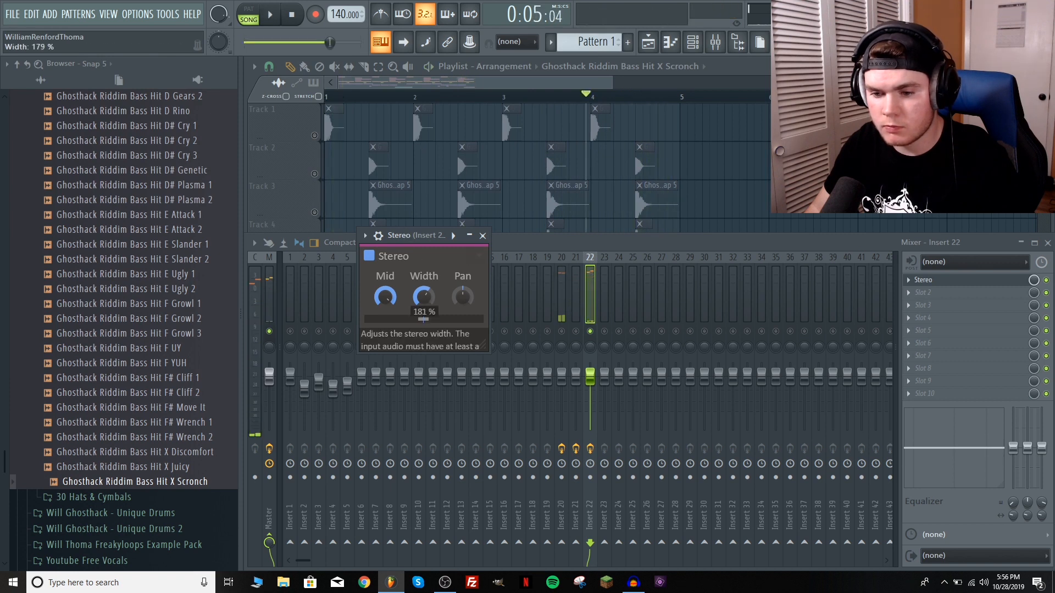
Load Fruity Parametric EQ 2 into the second slot of mixer Insert 20 and choose the preset named 1
key(space)
scroll(425, 304, down, 3)
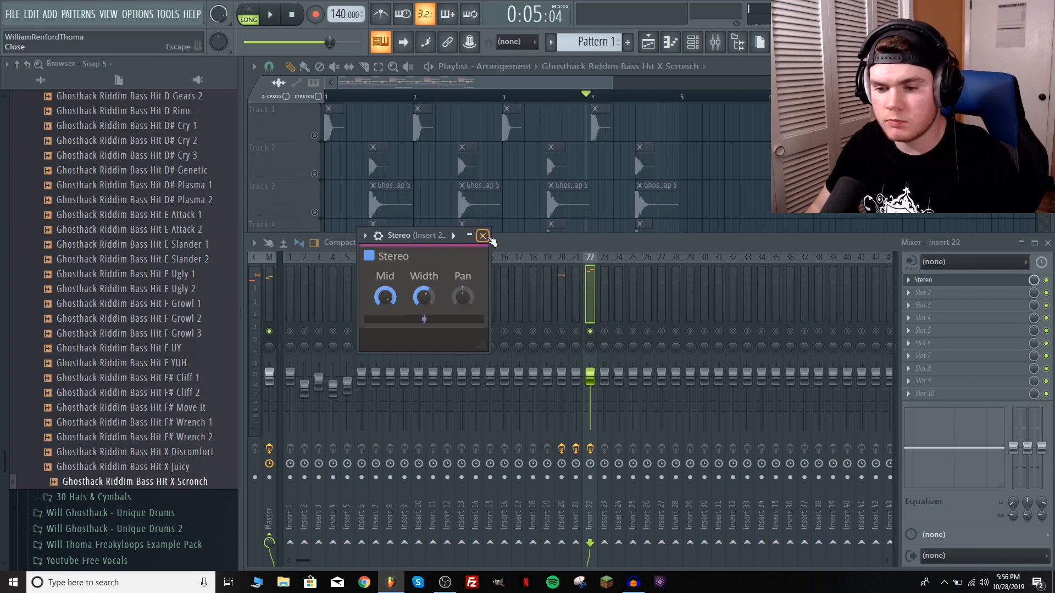
click(483, 236)
click(929, 292)
click(733, 212)
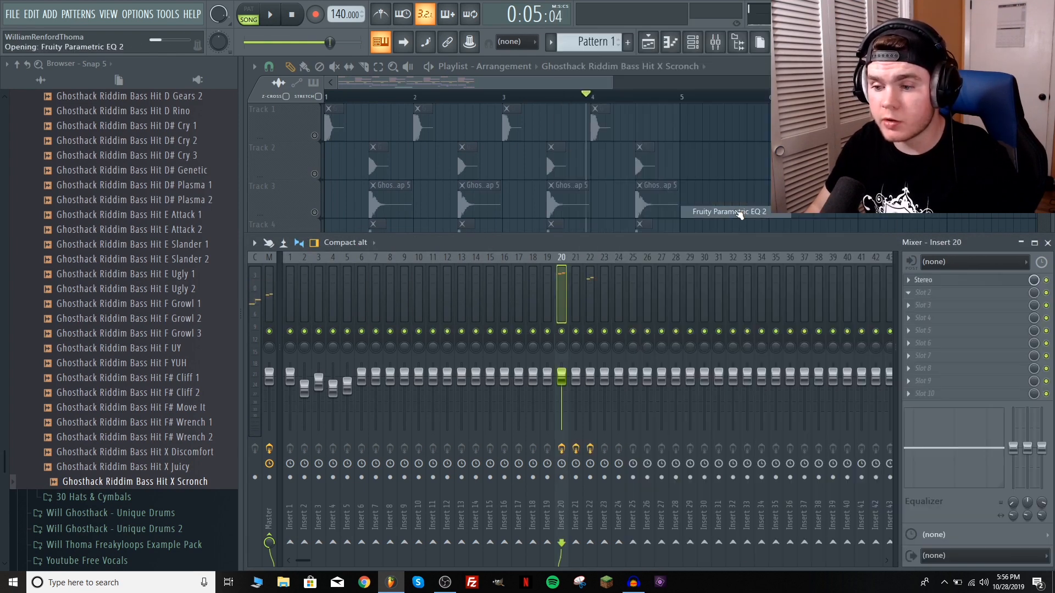
click(866, 259)
click(879, 269)
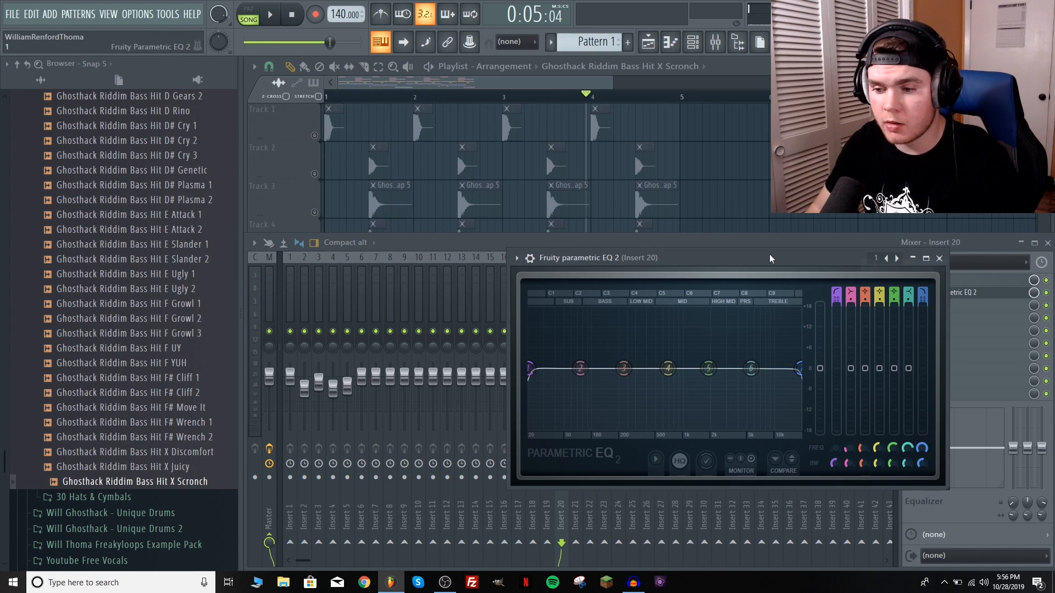
During playback, adjust the low-cut and high-cut bands of Insert 20's EQ to trim the bass's extreme lows and highs
drag(770, 265, 601, 248)
key(space)
drag(369, 345, 375, 351)
drag(631, 352, 626, 351)
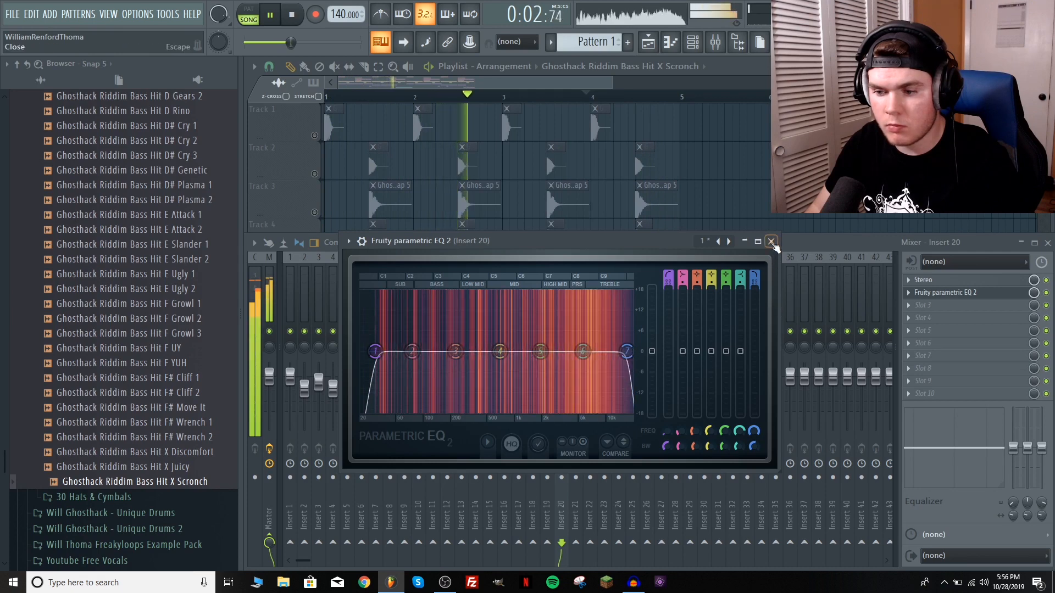
key(space)
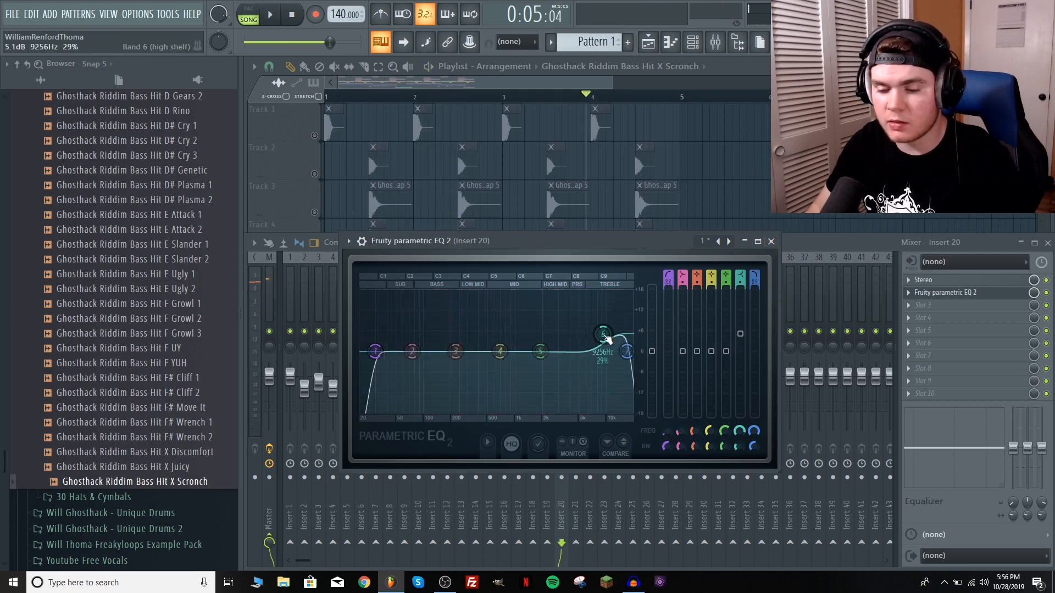
Fine-tune a gentle treble boost on the band 6 high shelf of Insert 20's EQ while listening
key(space)
mouse_move(601, 334)
mouse_down()
mouse_move(609, 327)
mouse_move(610, 339)
mouse_up()
key(space)
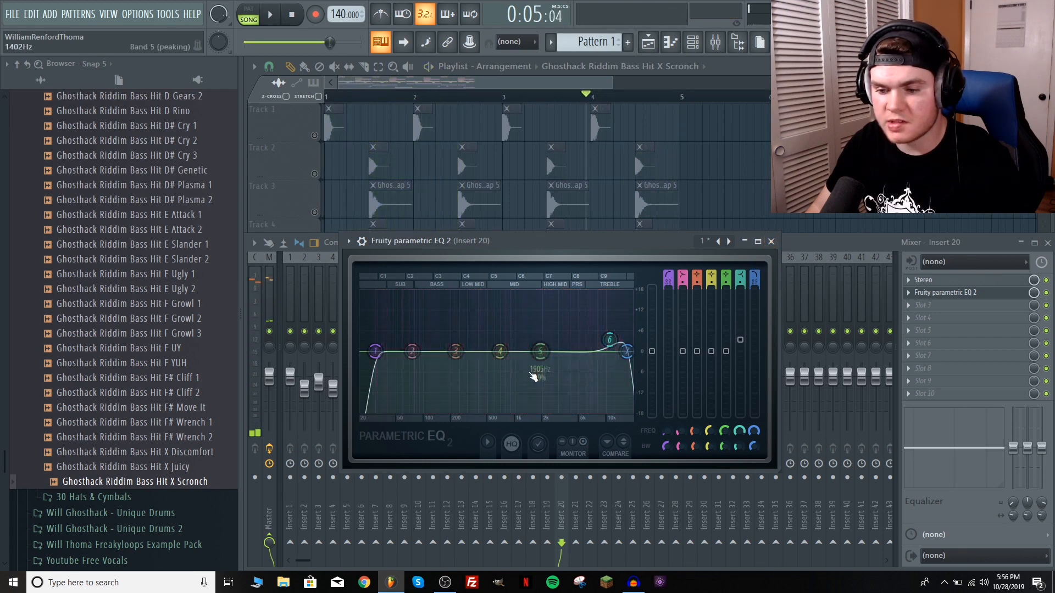
key(space)
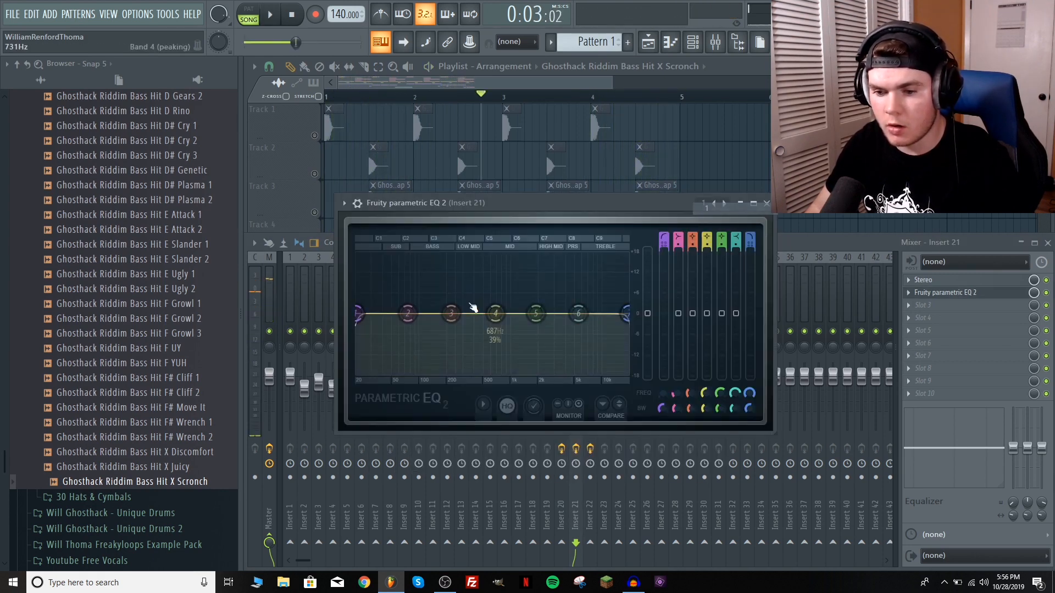
Adjust the low-cut and high-cut bands of Insert 21's Fruity Parametric EQ 2 while playing back
key(space)
key(space)
drag(358, 315, 370, 314)
key(space)
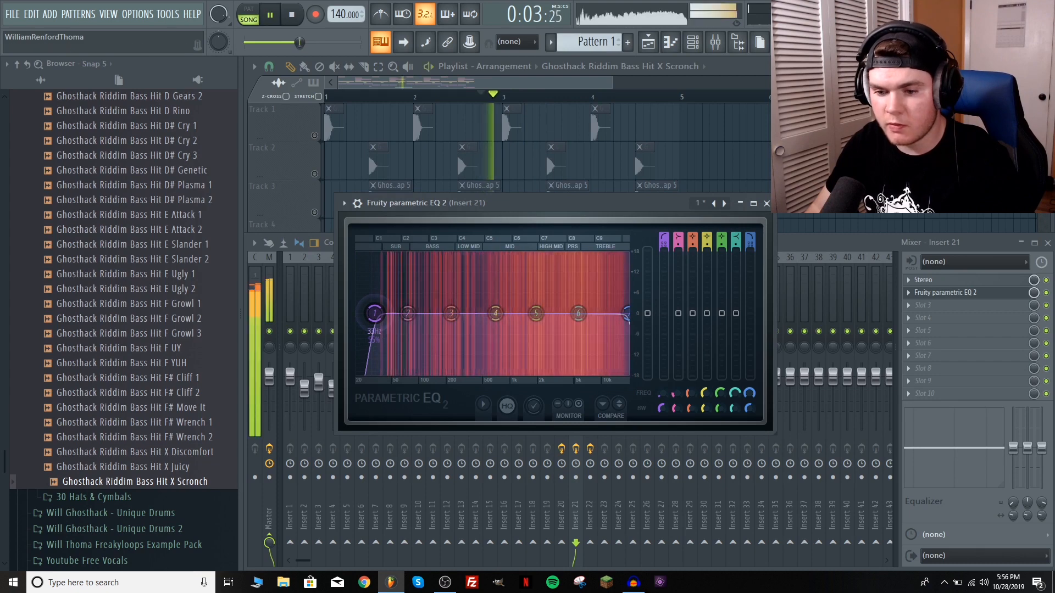
drag(374, 314, 383, 314)
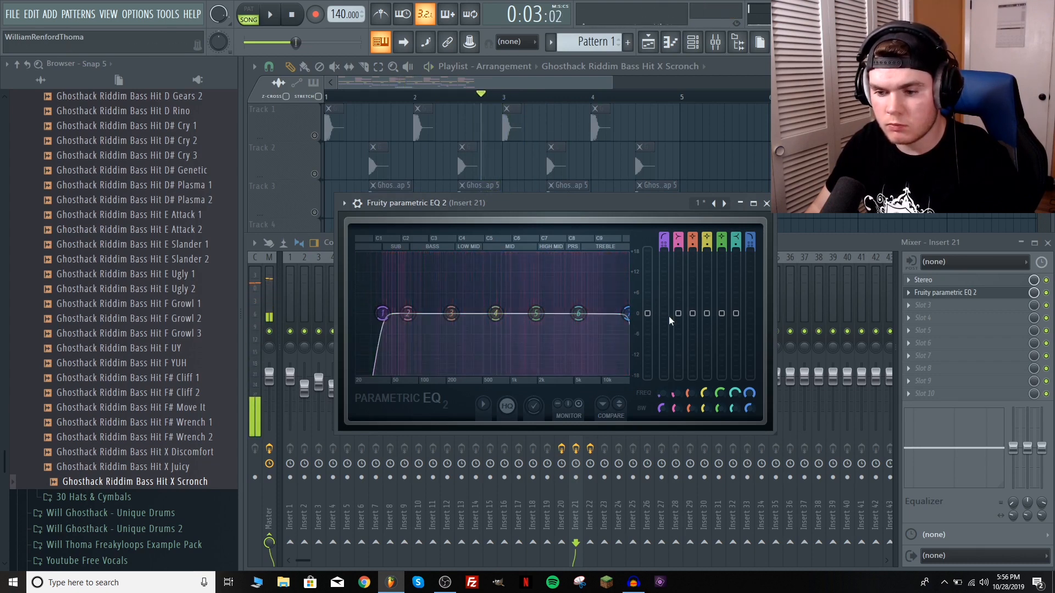
key(space)
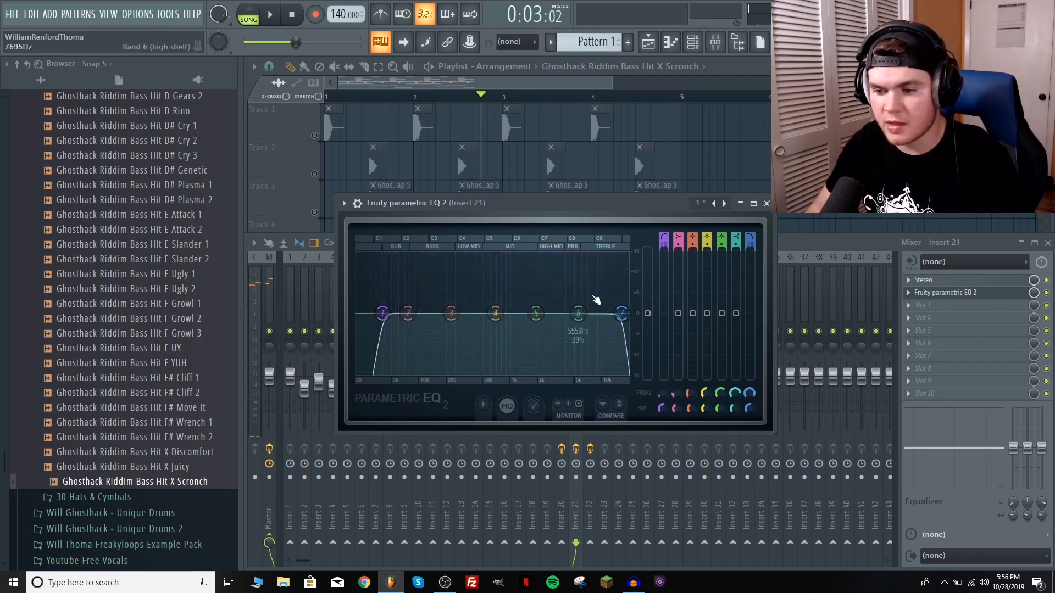
key(space)
key(space)
click(946, 293)
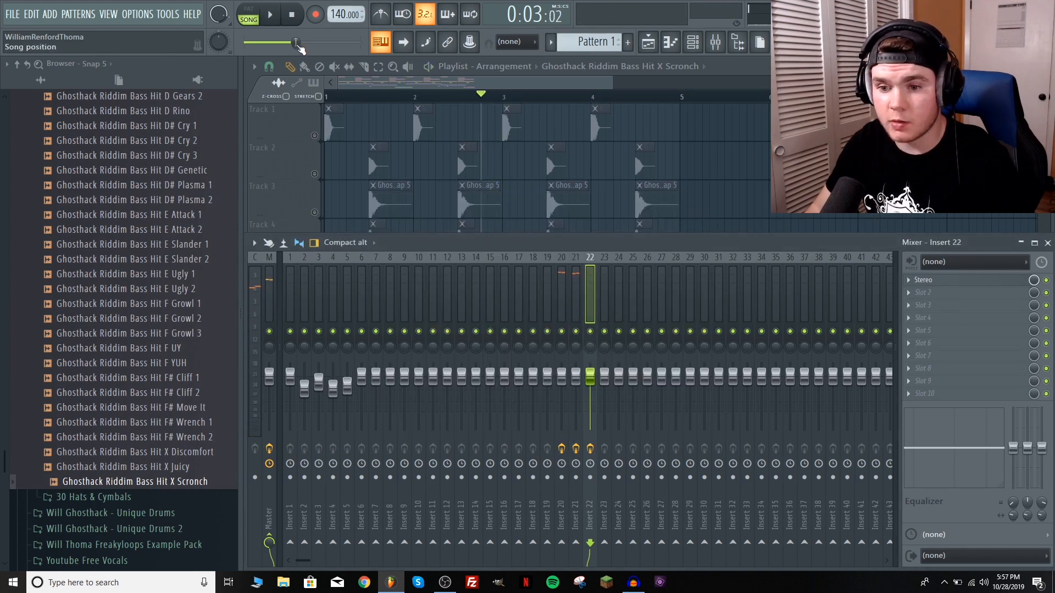
Put Fruity Parametric EQ 2 in the second slot of Insert 22 and choose the preset named 1
click(934, 293)
click(731, 211)
key(space)
key(space)
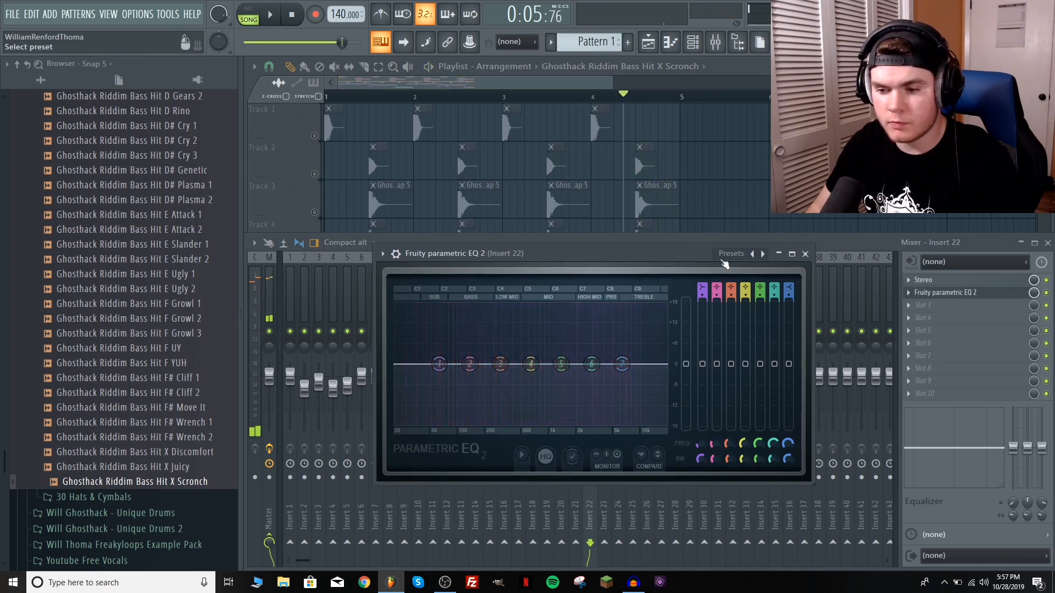
click(725, 262)
click(747, 301)
Raise the low cut of Insert 22's EQ to about 44 Hz and slightly lower its high cut while listening
key(space)
drag(403, 365, 424, 364)
key(space)
key(space)
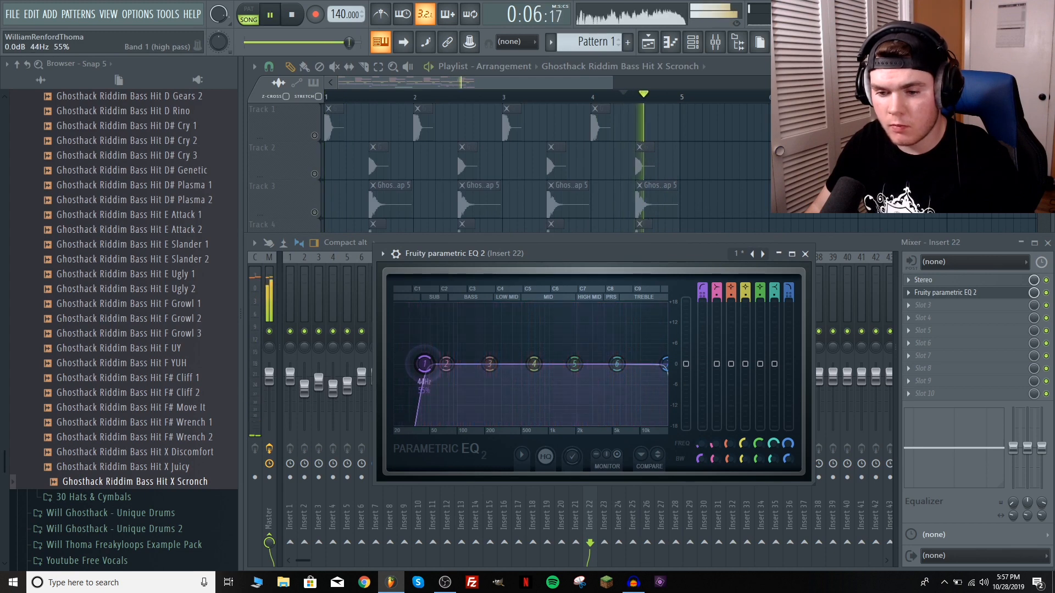
key(space)
drag(664, 367, 661, 365)
key(space)
Lower the faders of Inserts 20, 21 and 22 together slightly while checking the levels in playback
key(space)
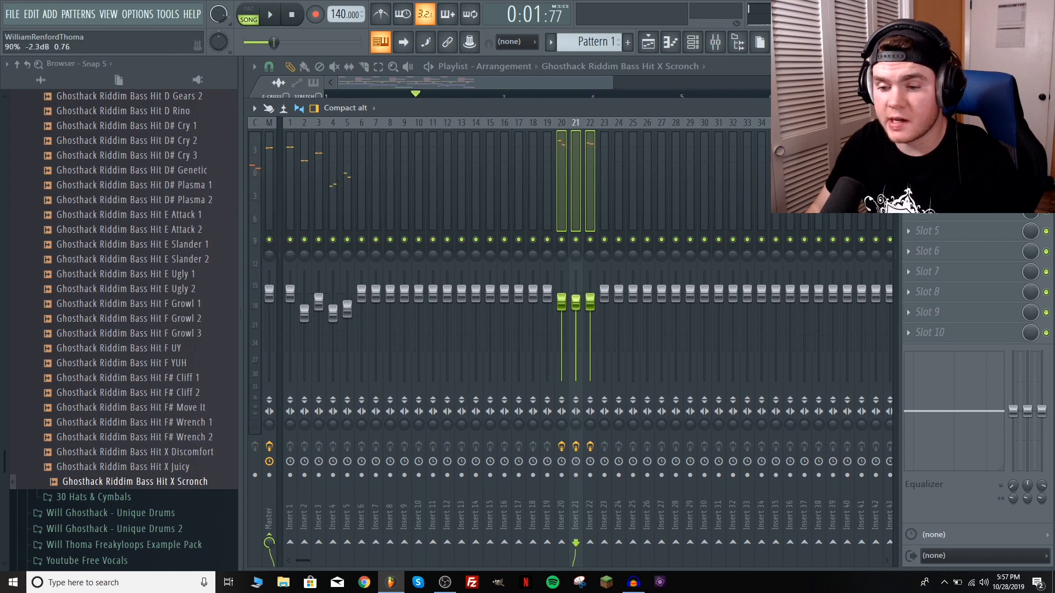
key(space)
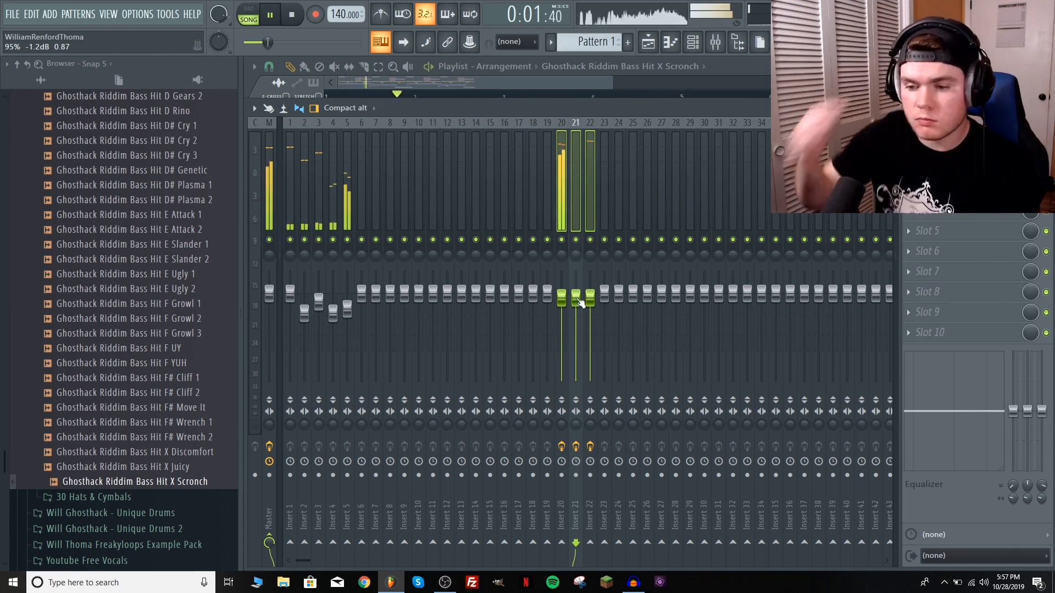
key(space)
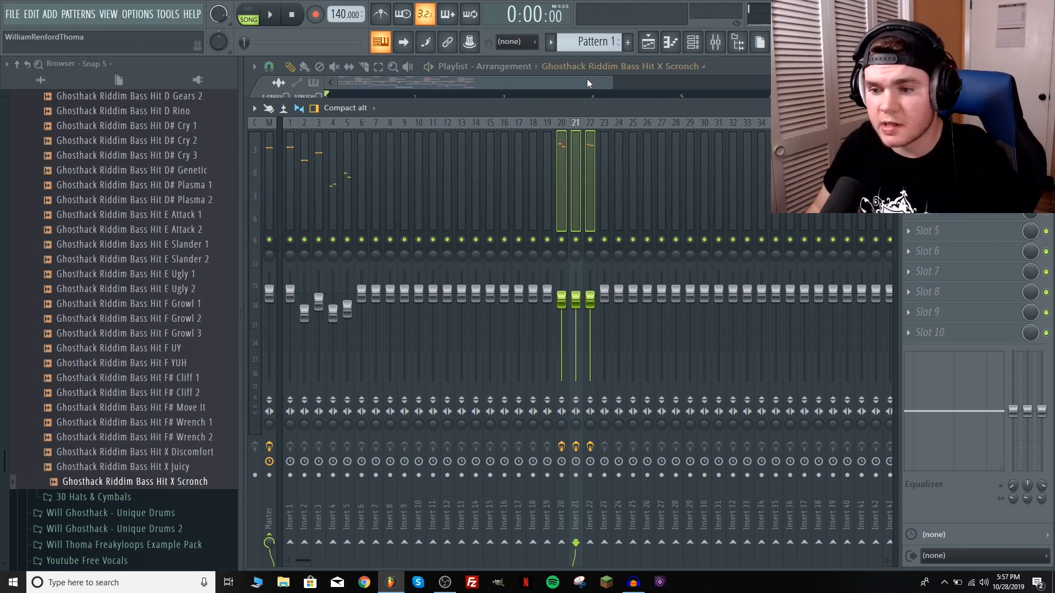
Route mixer Inserts 20, 21 and 22 to Insert 30 only and play back to check its signal
click(703, 188)
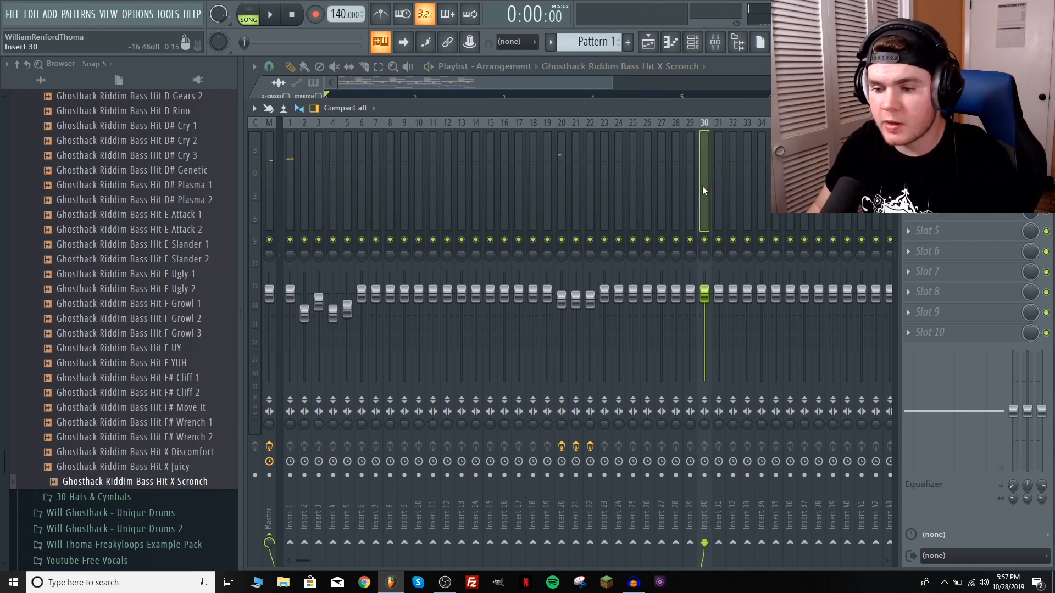
click(571, 174)
click(564, 176)
drag(560, 171, 590, 172)
right_click(704, 543)
click(727, 526)
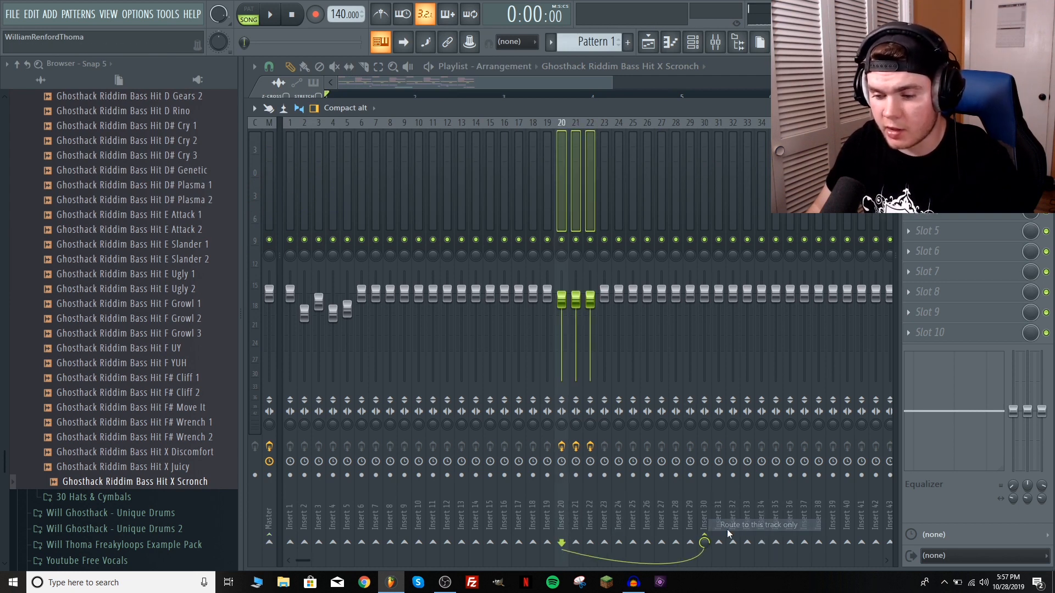
click(704, 200)
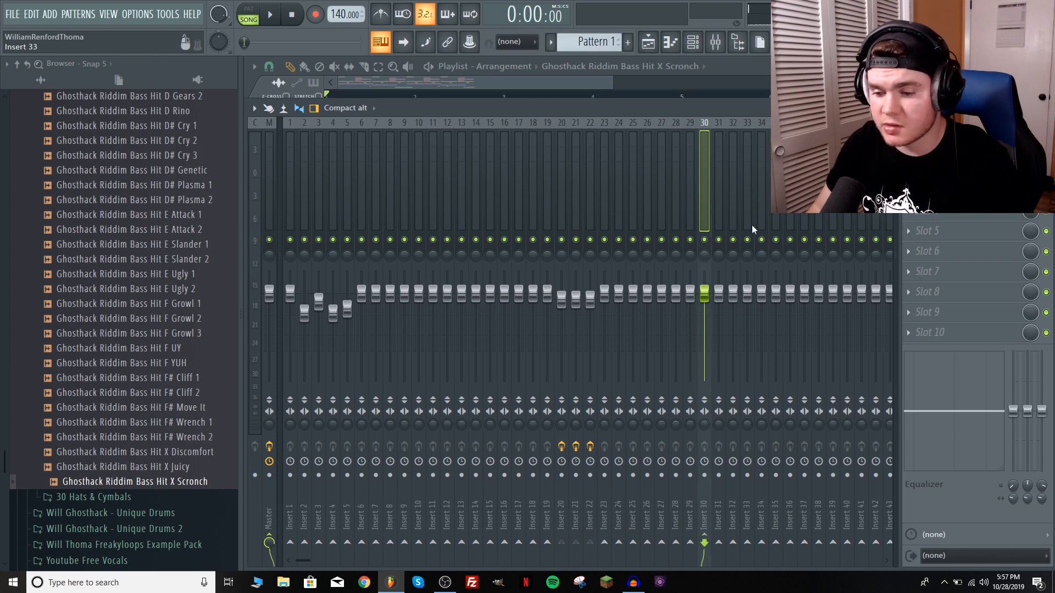
key(space)
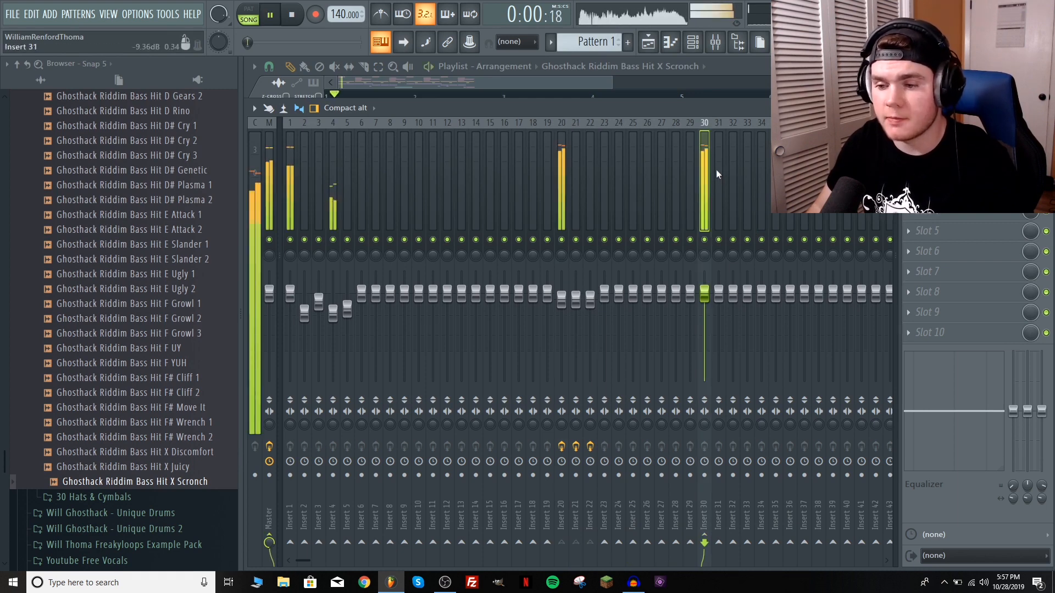
Load Fruity Limiter into slot 10 of Insert 30 and raise its ceiling to 12 dB
click(922, 336)
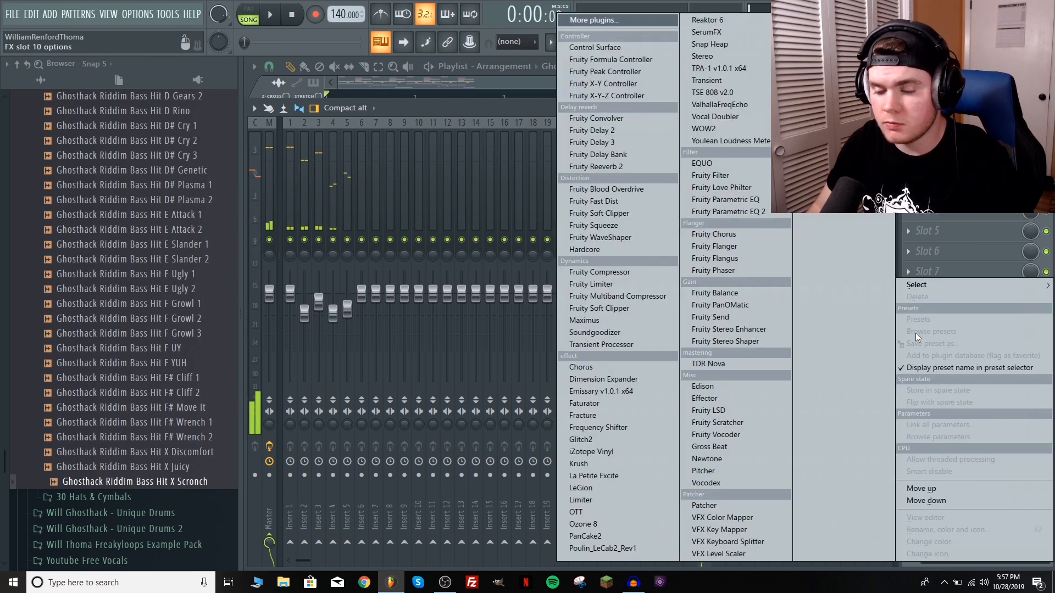
key(space)
click(918, 333)
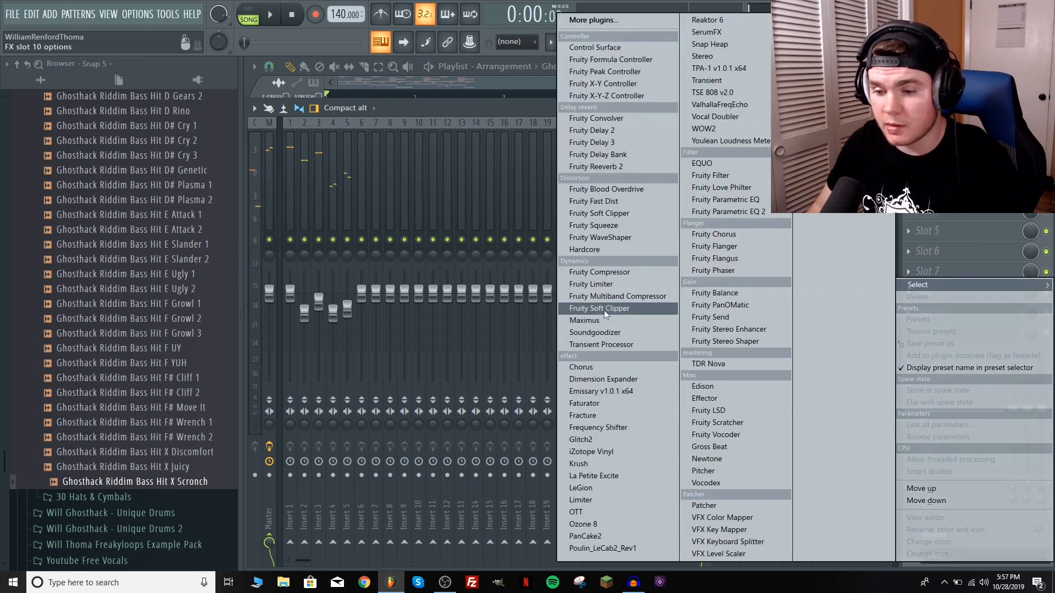
click(605, 285)
drag(474, 387, 474, 374)
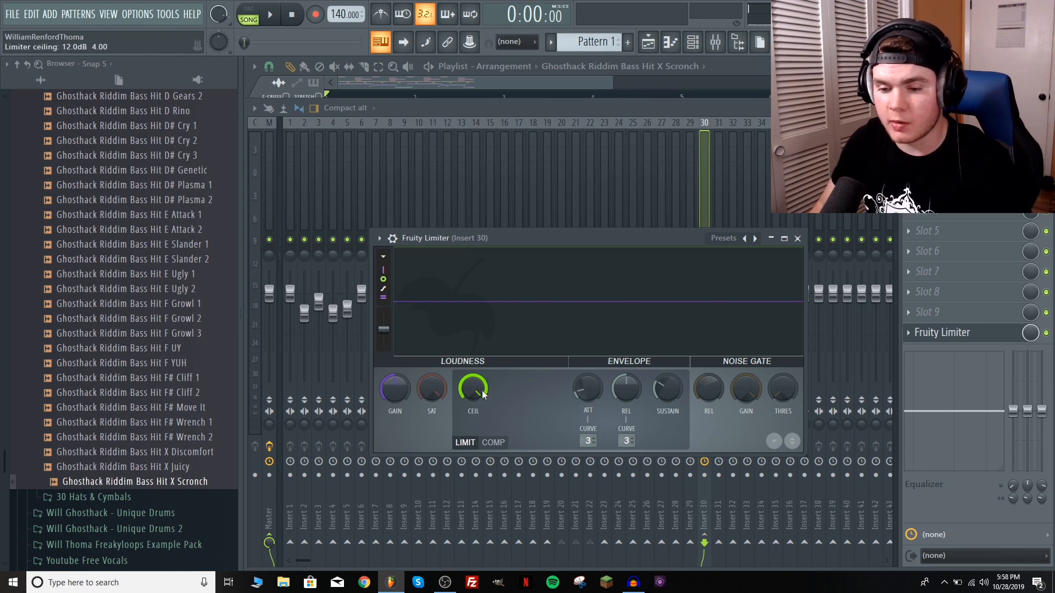
Create an automation clip for the Limiter's Gain and shorten it at the start of playlist Track 11
right_click(407, 387)
click(435, 460)
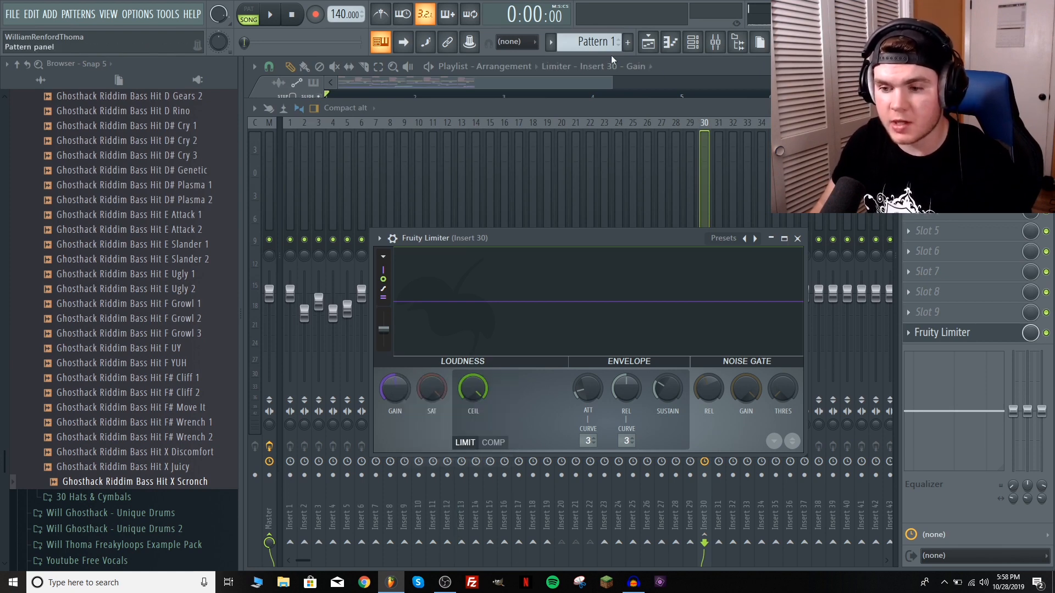
click(684, 70)
drag(685, 514, 344, 544)
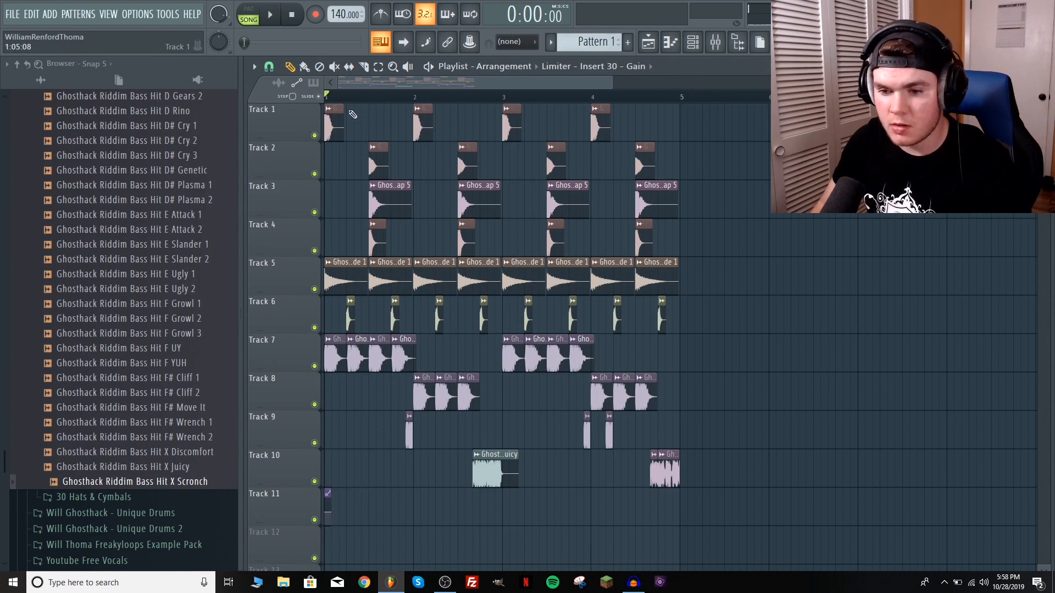
Shift the drum and bass clips down one track and place the Gain automation clip on Track 1
scroll(352, 105, up, 3)
scroll(351, 105, down, 4)
drag(691, 498, 324, 174)
scroll(605, 222, down, 3)
drag(363, 301, 330, 14)
scroll(387, 99, up, 8)
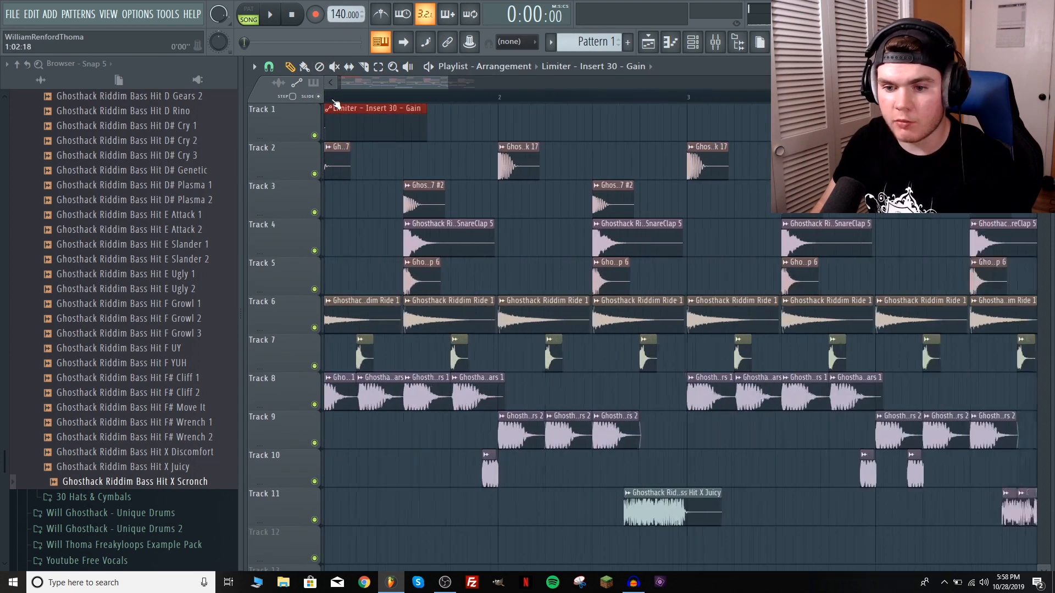
Trim the Gain automation clip to a short rising ramp, repeat it on every kick and snare hit, and play back
drag(630, 108, 369, 110)
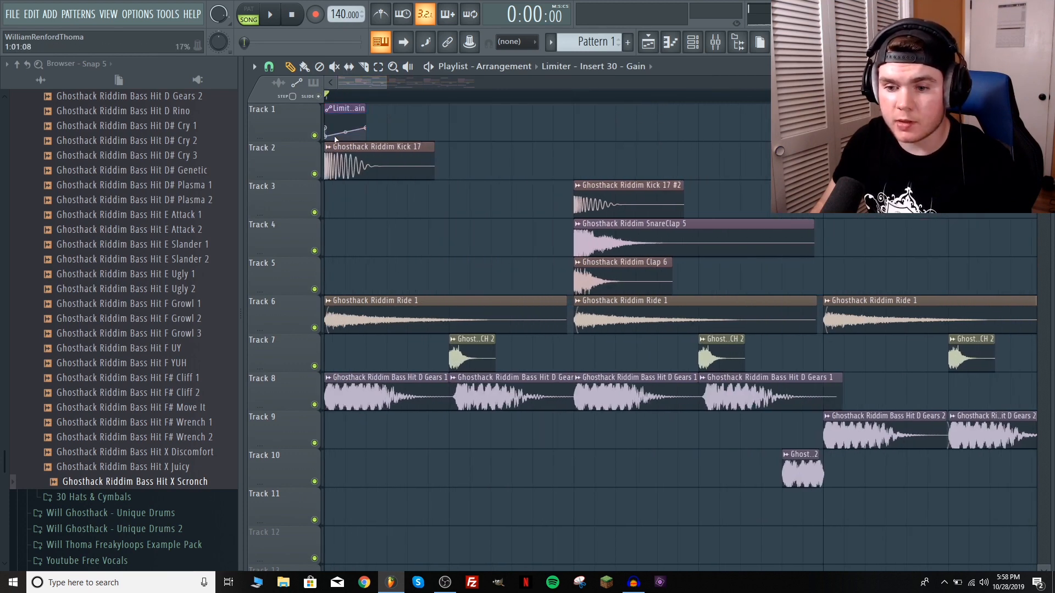
drag(386, 88, 503, 97)
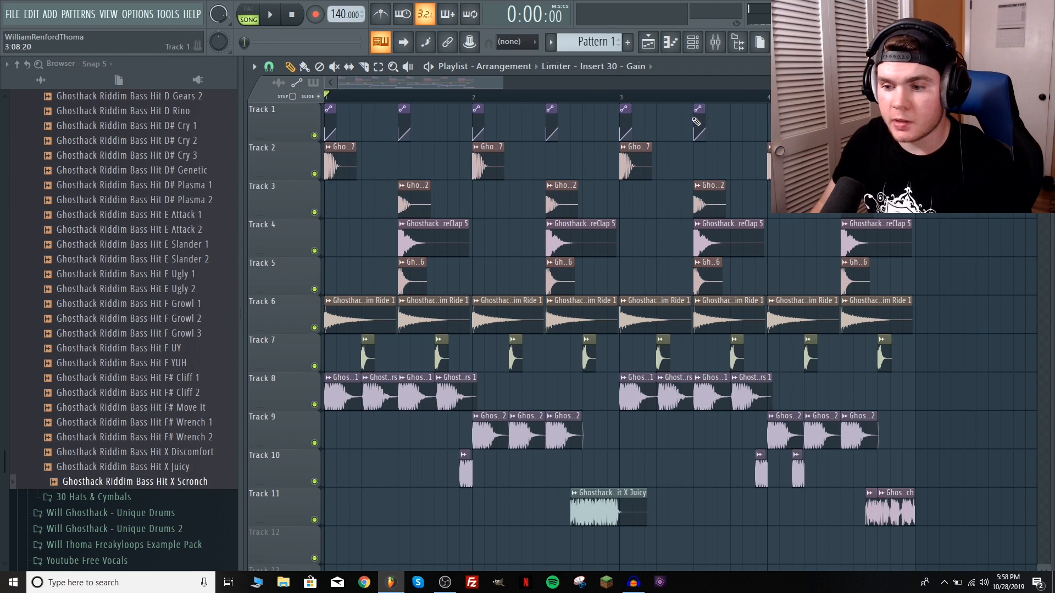
key(space)
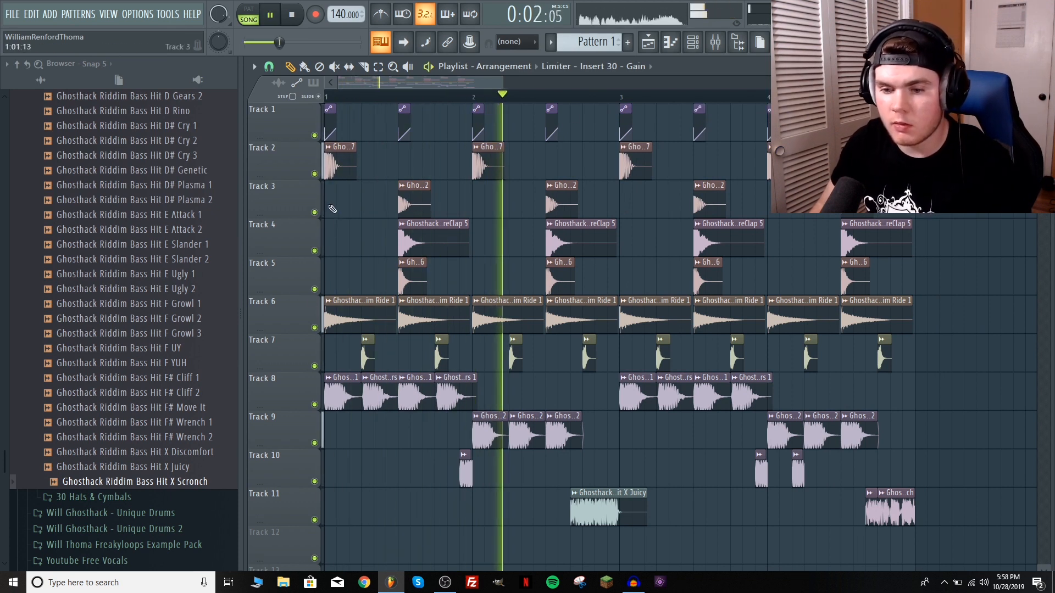
Solo Track 1, unmute bass Tracks 8 to 11, and play back the sidechained basses without drums
right_click(314, 135)
key(space)
click(314, 404)
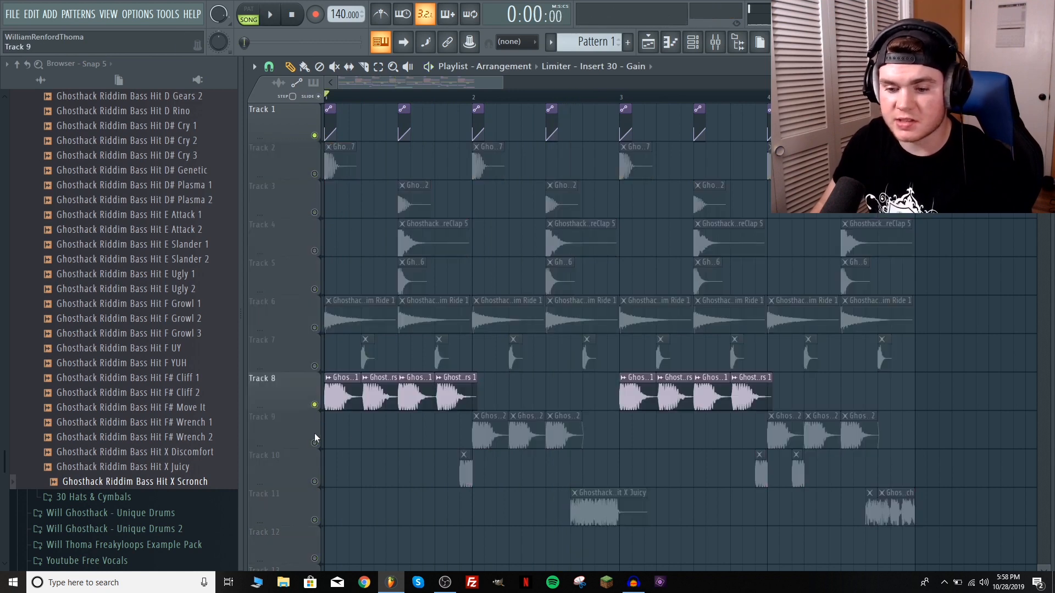
click(315, 443)
click(314, 482)
click(315, 520)
key(space)
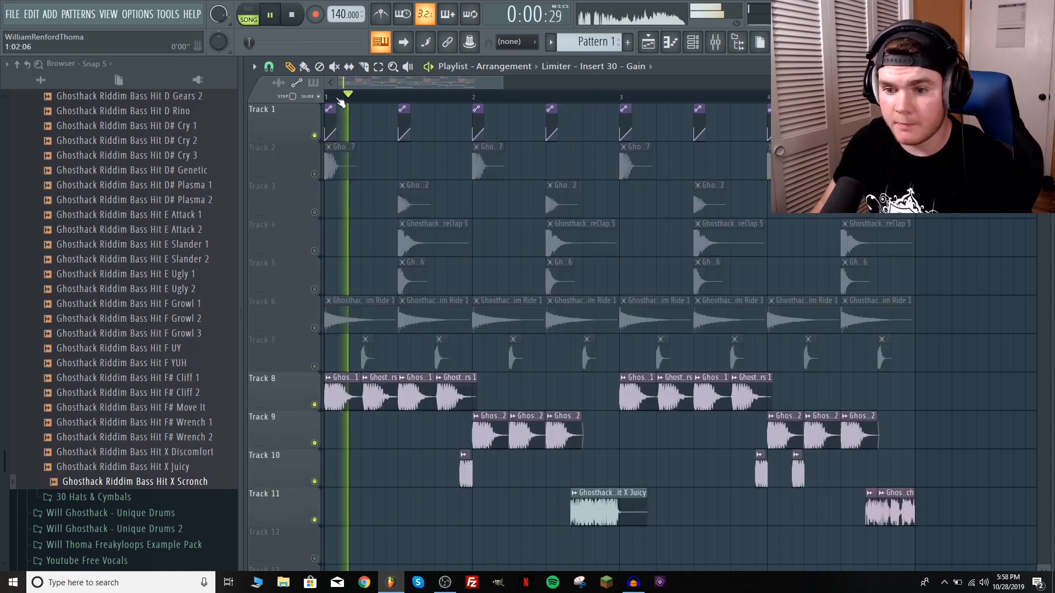
Change the Gain ramp's last point to Double curve, adjust its tension, and play back with kick Track 2 unmuted
scroll(340, 98, up, 4)
key(space)
right_click(366, 128)
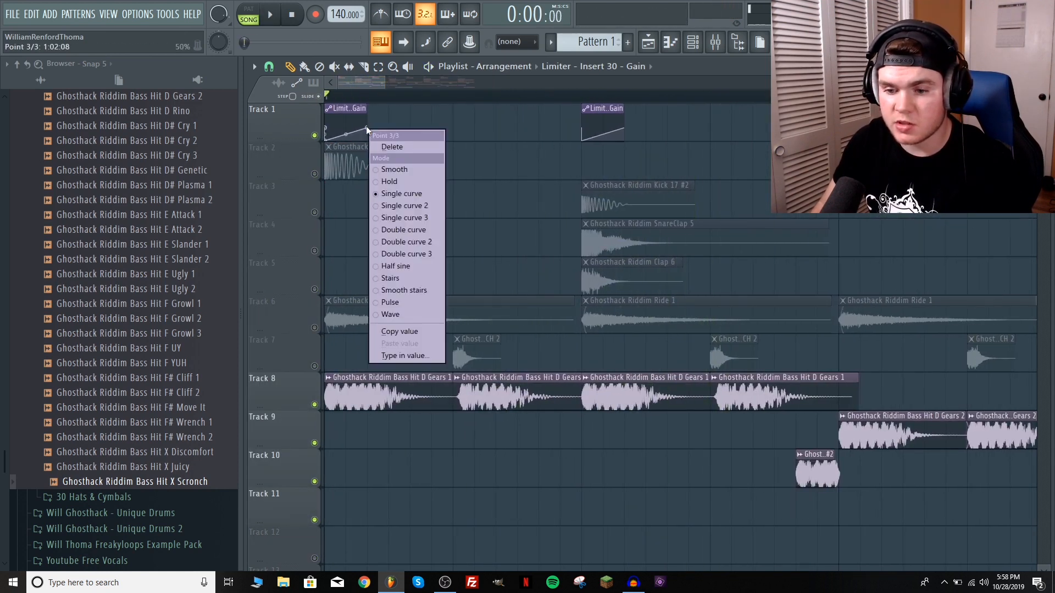
click(423, 229)
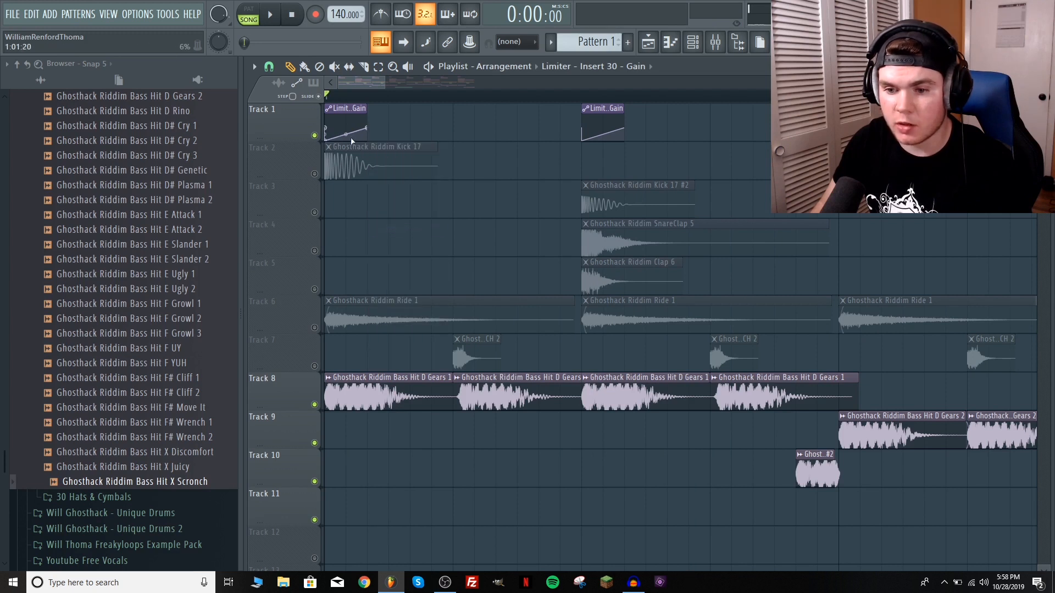
key(space)
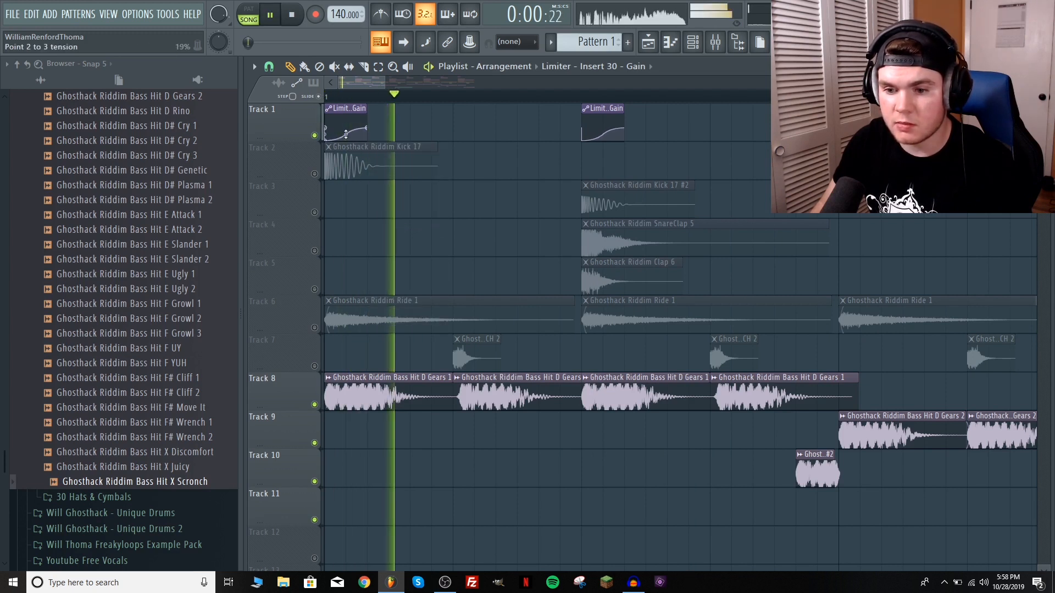
click(314, 174)
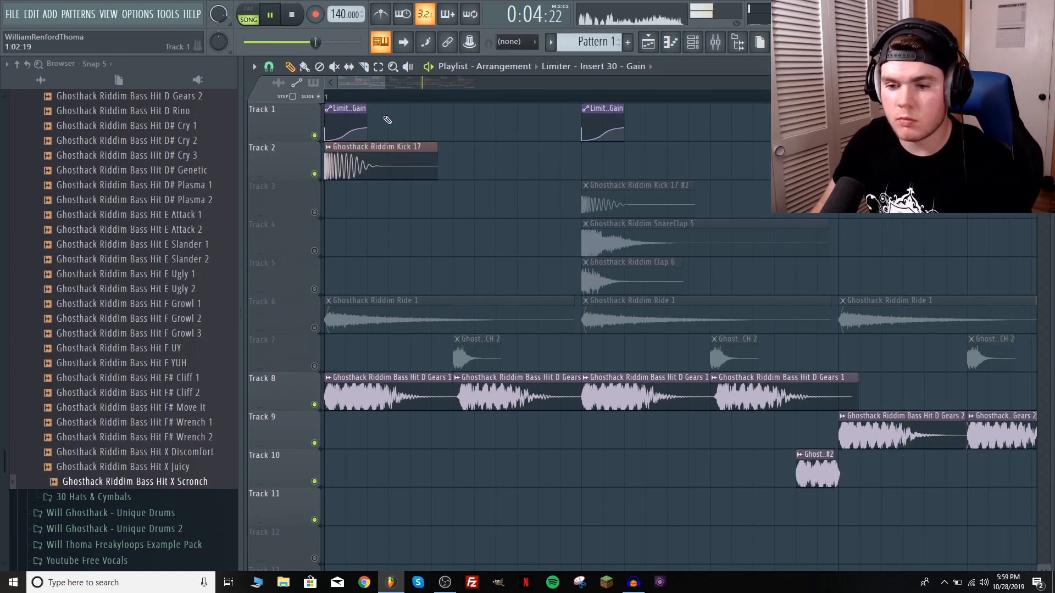
Unmute drum Tracks 3 to 7 and lower the volume of mixer Inserts 20 to 22 together to about -1.8 dB
scroll(390, 97, down, 5)
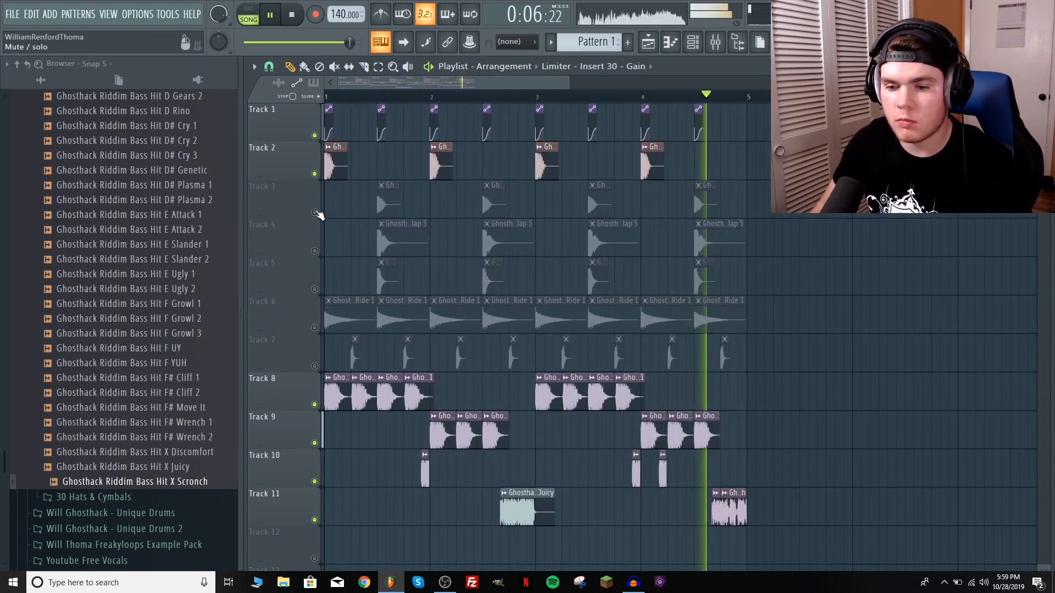
click(314, 212)
key(F9)
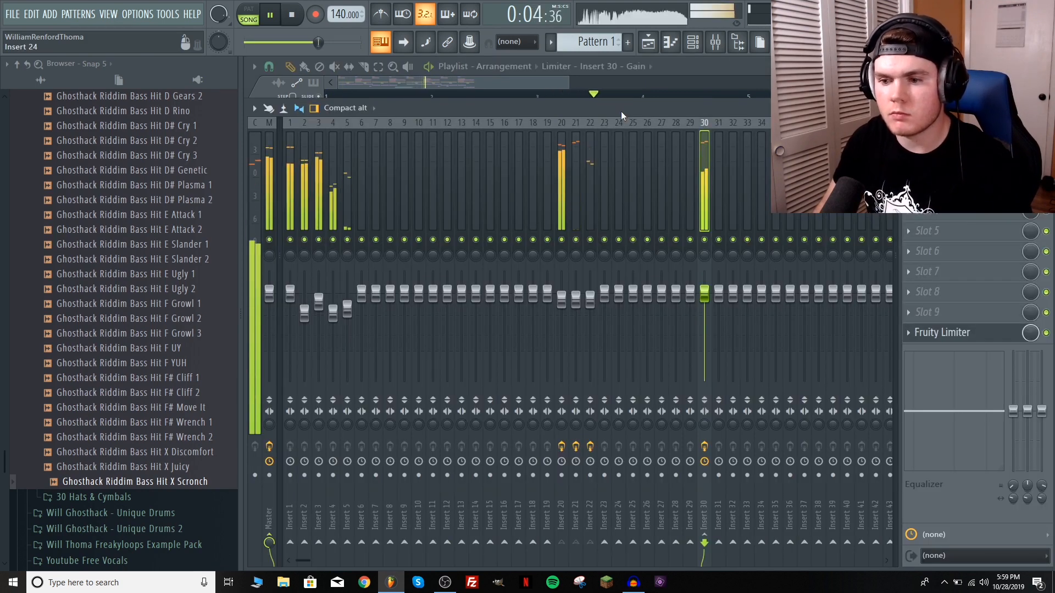
drag(562, 162, 590, 162)
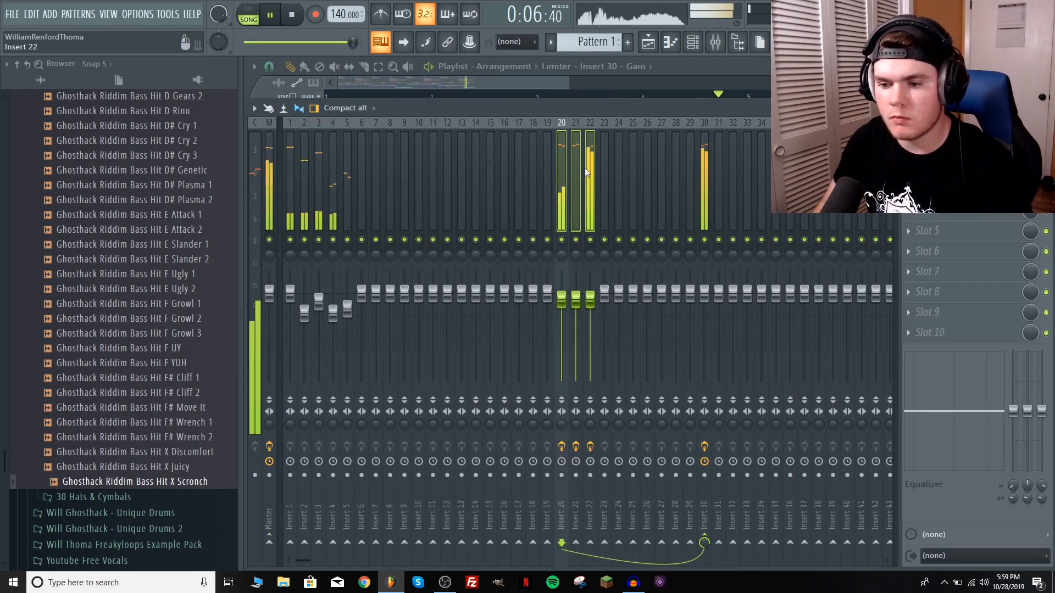
drag(577, 300, 577, 301)
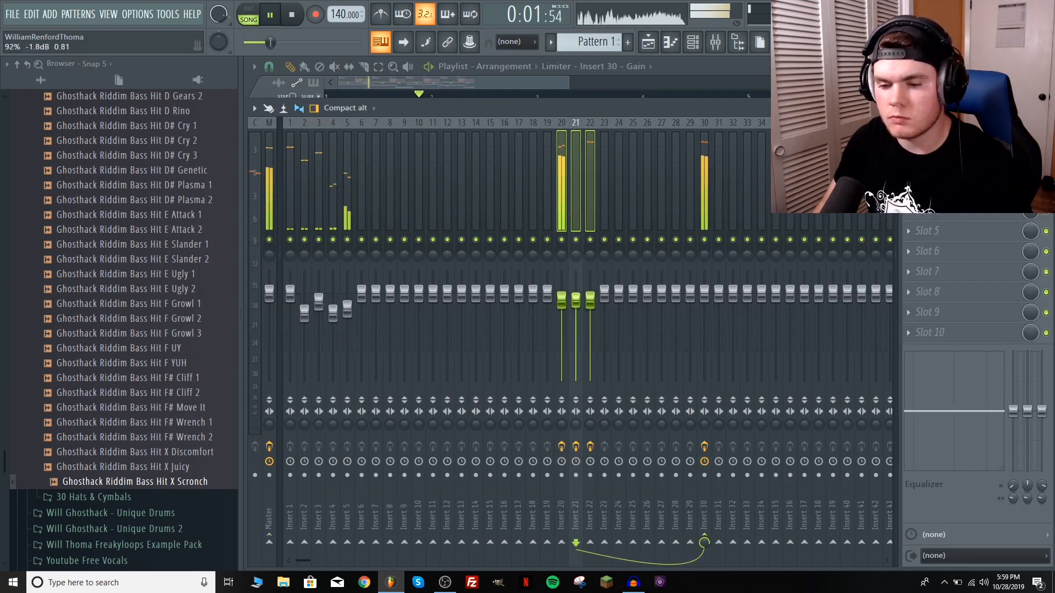
key(F9)
key(space)
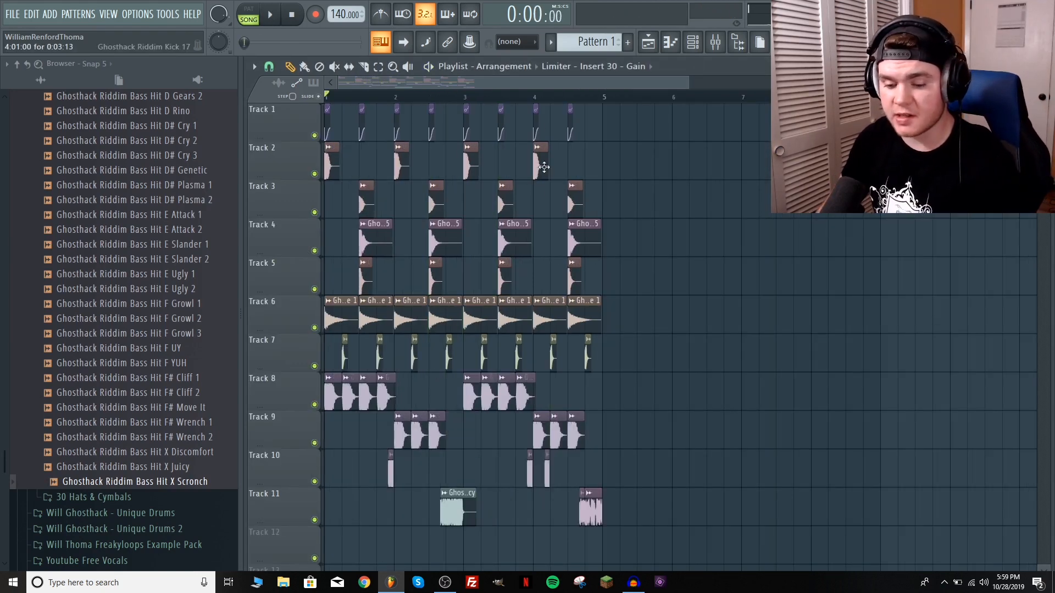
Play the start of the drop briefly and duplicate all clips on Tracks 1 to 11 from bars 1–4 into bars 5–8
key(space)
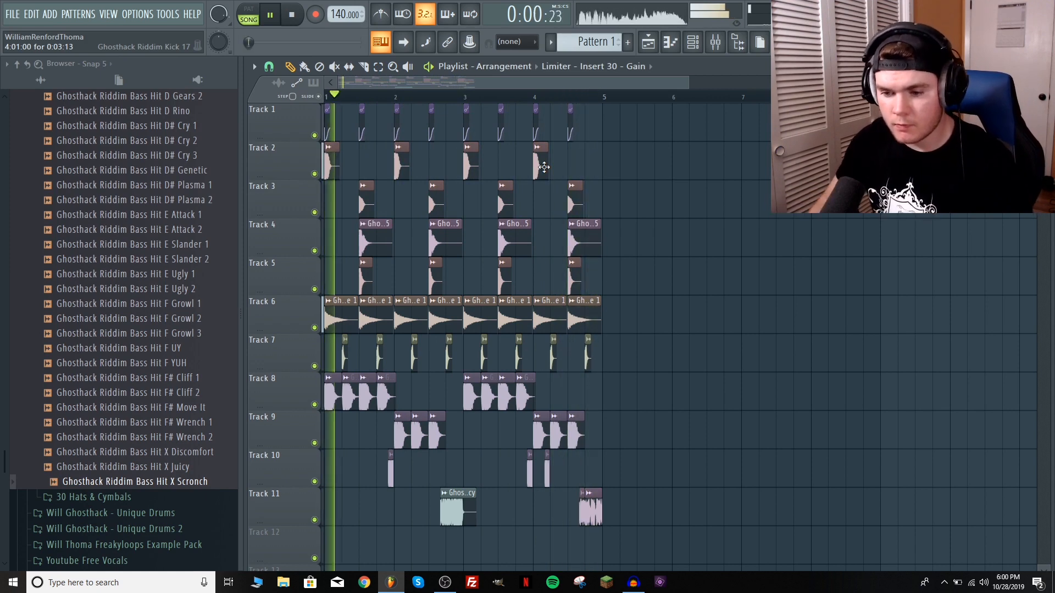
key(space)
drag(690, 525, 308, 115)
drag(330, 156, 608, 177)
scroll(616, 108, down, 3)
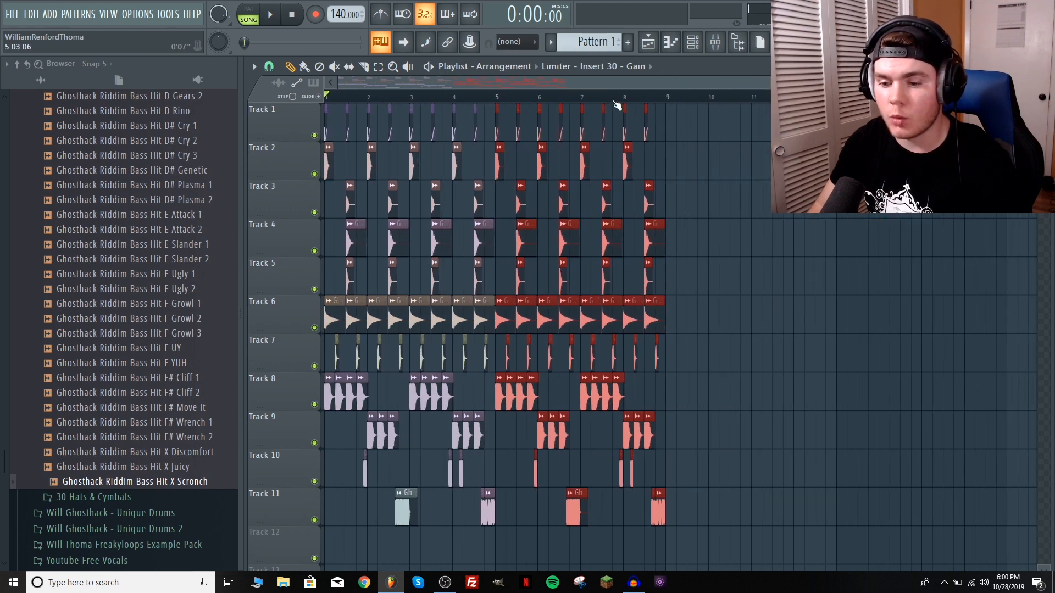
click(829, 298)
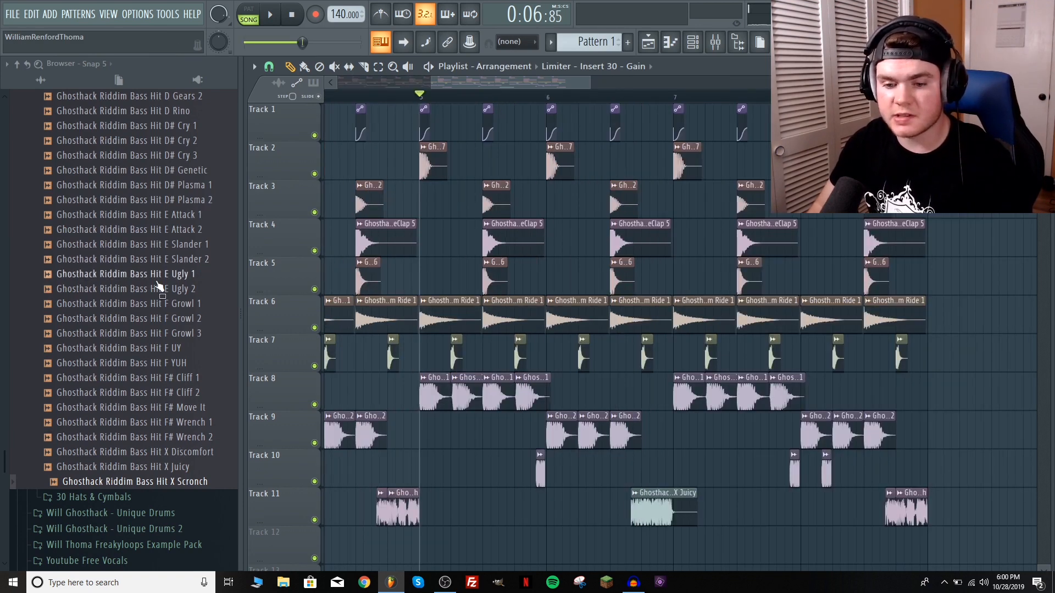
Audition the D Gears 1, D Gears 2, D# Cry 1 and D# Cry 3 samples in the 30 Bass Hits folder
scroll(173, 426, up, 5)
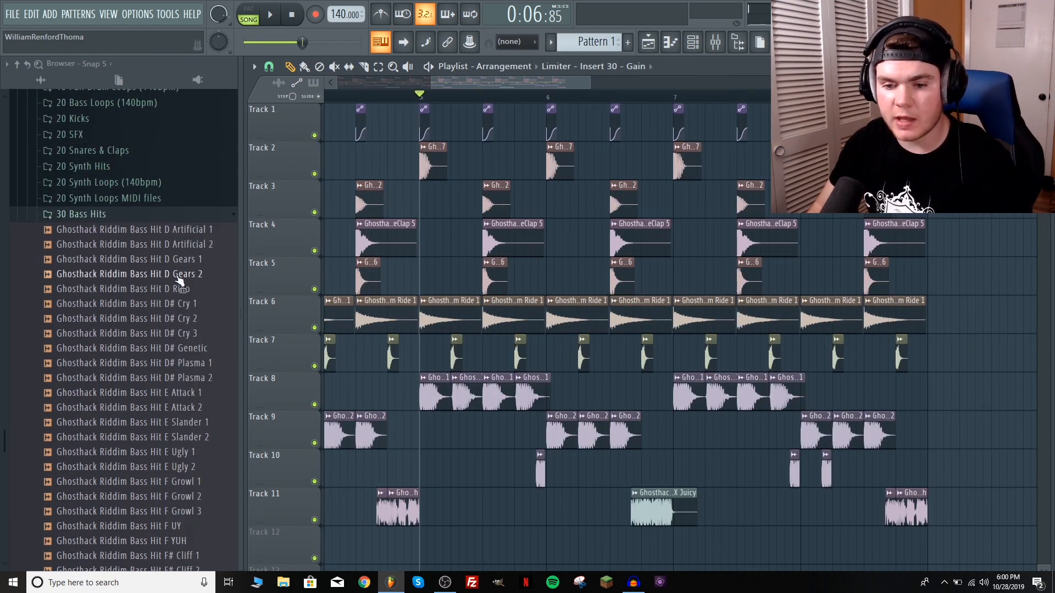
click(192, 261)
click(195, 274)
click(198, 304)
click(203, 334)
click(204, 272)
click(203, 258)
click(297, 15)
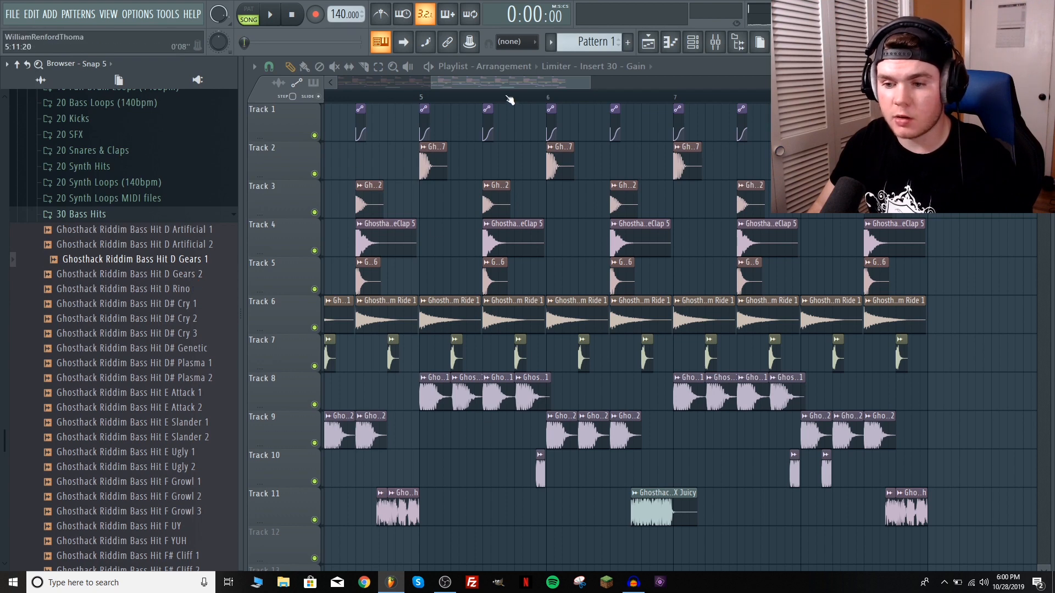
Make the duplicated D Gears bass clips in the second four bars unique
scroll(510, 100, down, 5)
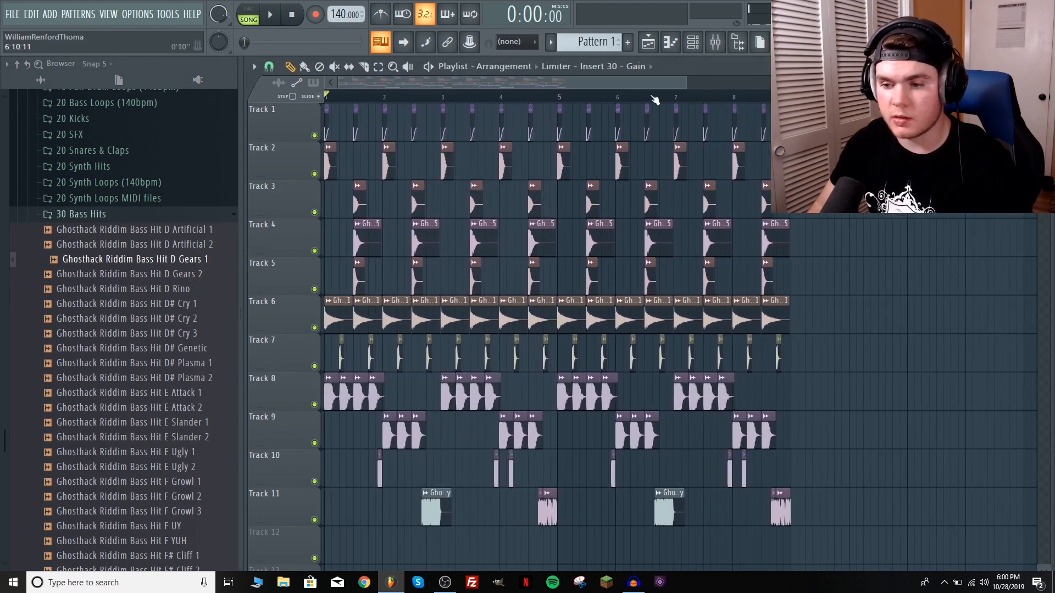
scroll(655, 99, down, 1)
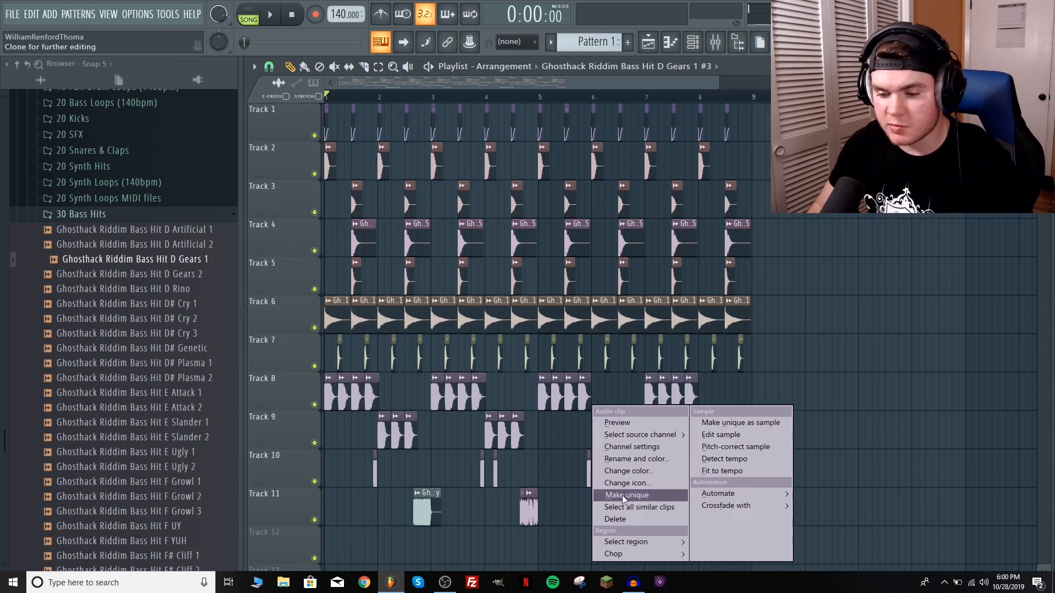
click(622, 497)
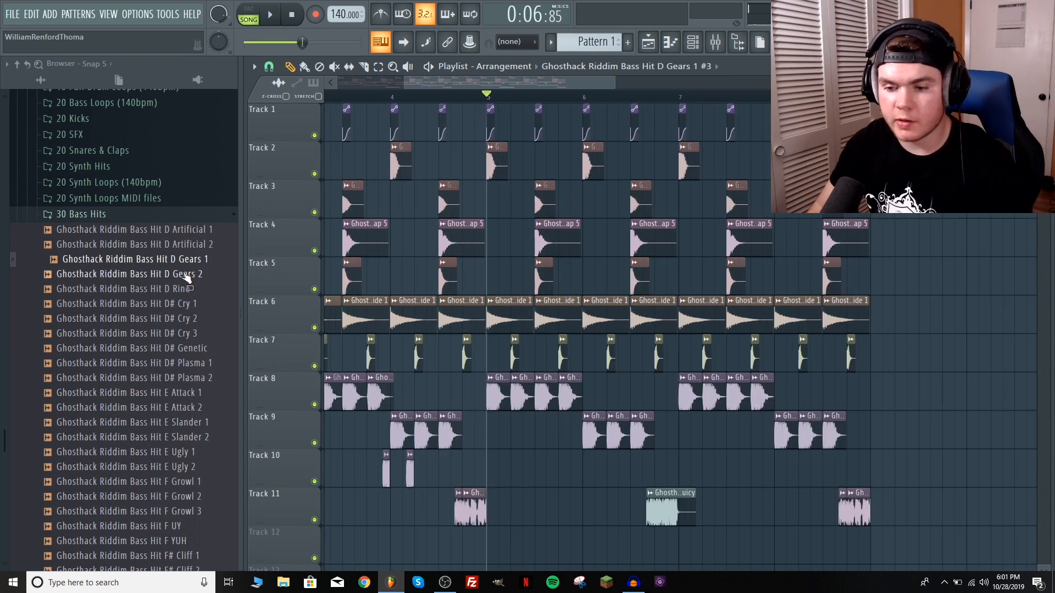
Replace the duplicated Track 8 bass clips' sample with D Gears 2, choosing the clip D Gears 2 #3, and play back from bar 5
click(187, 275)
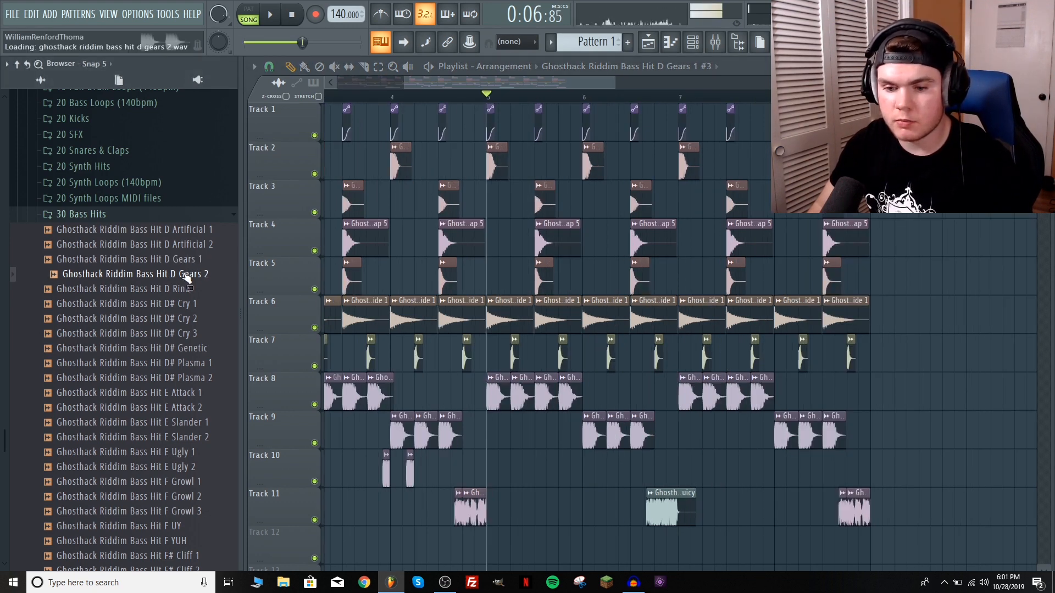
drag(187, 276, 523, 394)
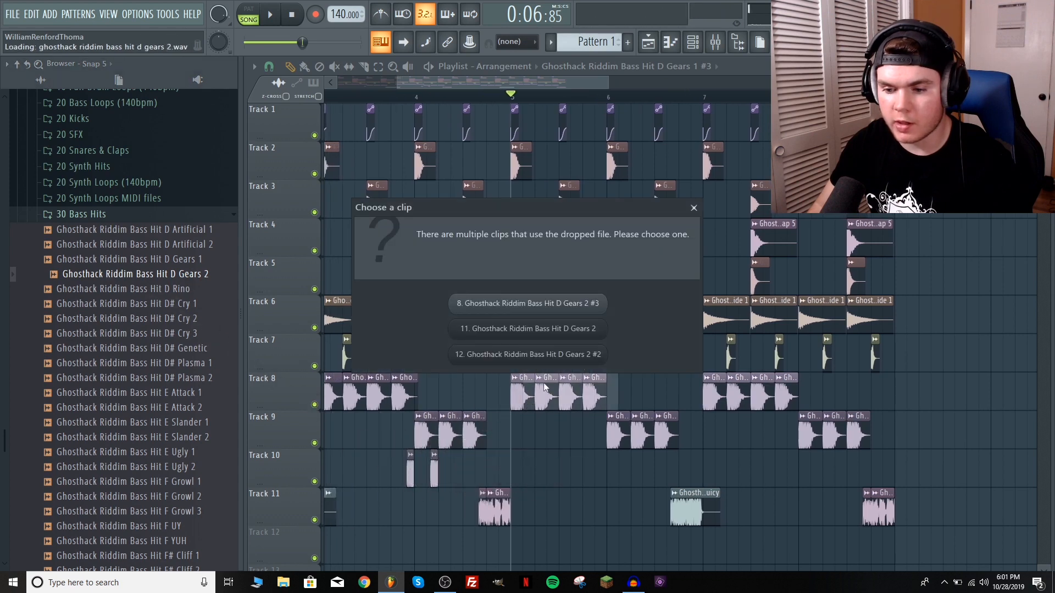
click(559, 305)
key(space)
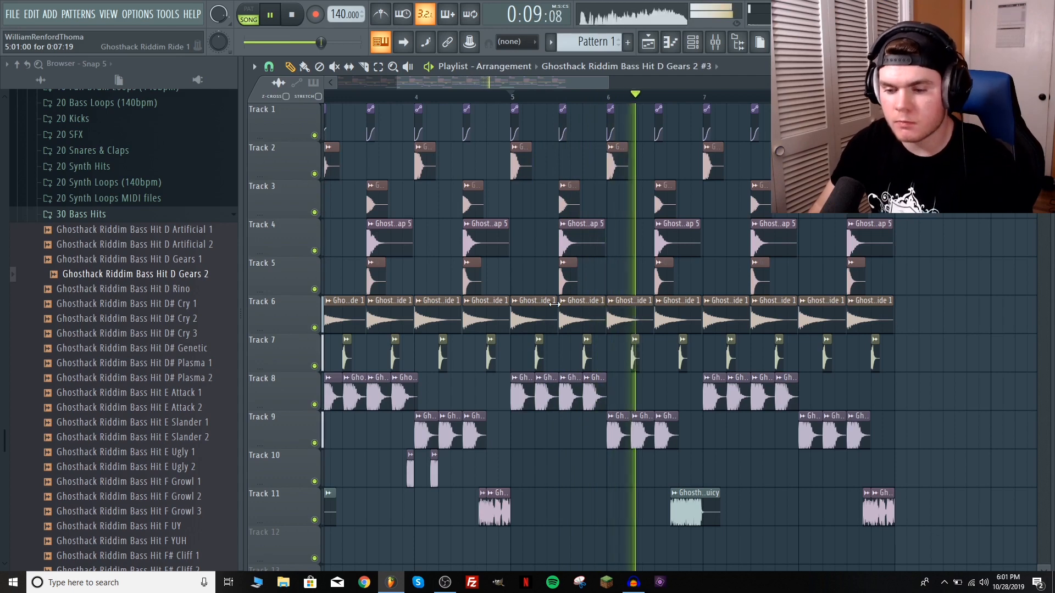
key(space)
Replace the duplicated Track 9 bass clips' sample with D Gears 1 and play back from bar 5
drag(183, 263, 628, 434)
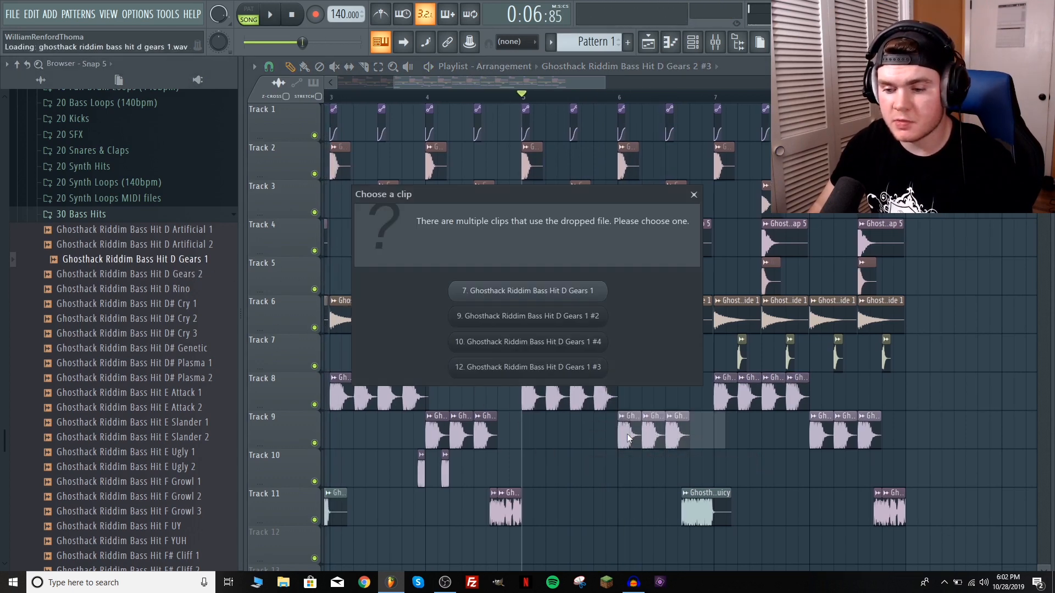
click(560, 299)
key(space)
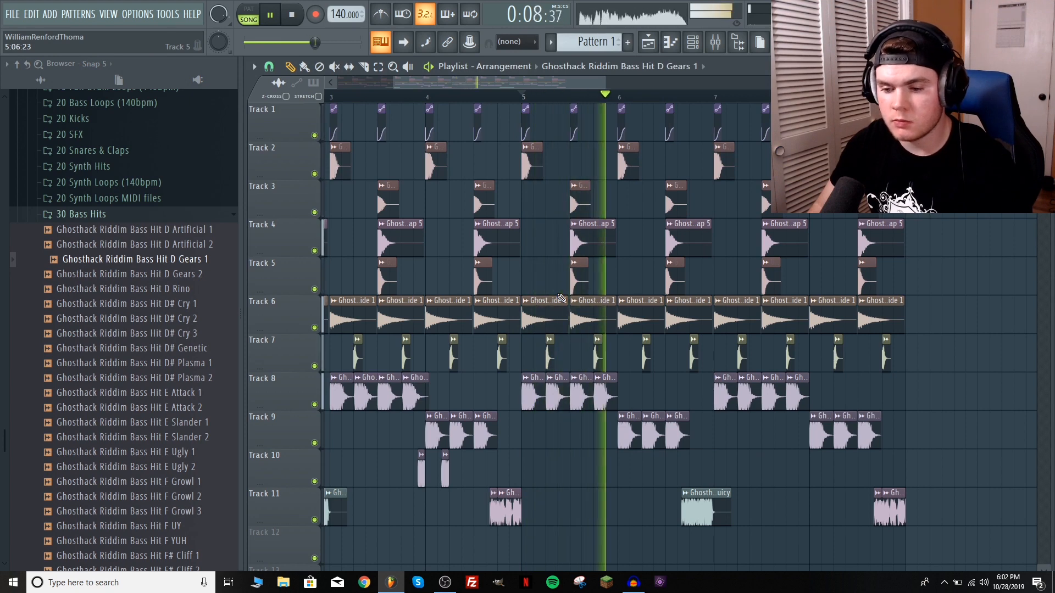
key(space)
Select the duplicated Track 9 bass clips in slip-edit mode, play back bars 5 to 8, and clear the selection
scroll(820, 457, up, 2)
drag(820, 456, 372, 419)
scroll(425, 106, up, 3)
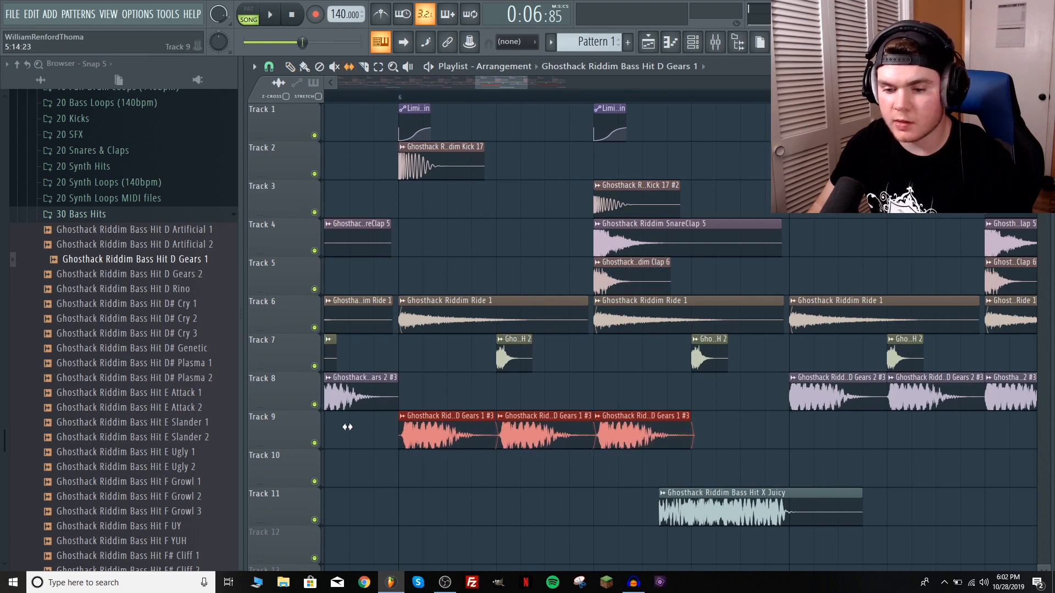
key(space)
scroll(522, 104, down, 4)
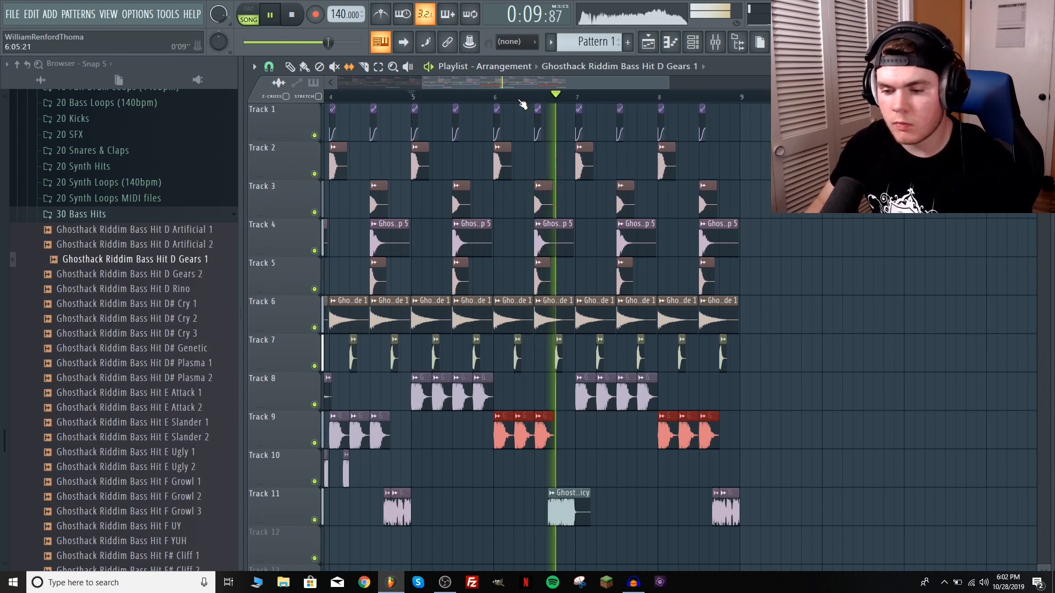
click(870, 416)
right_click(900, 416)
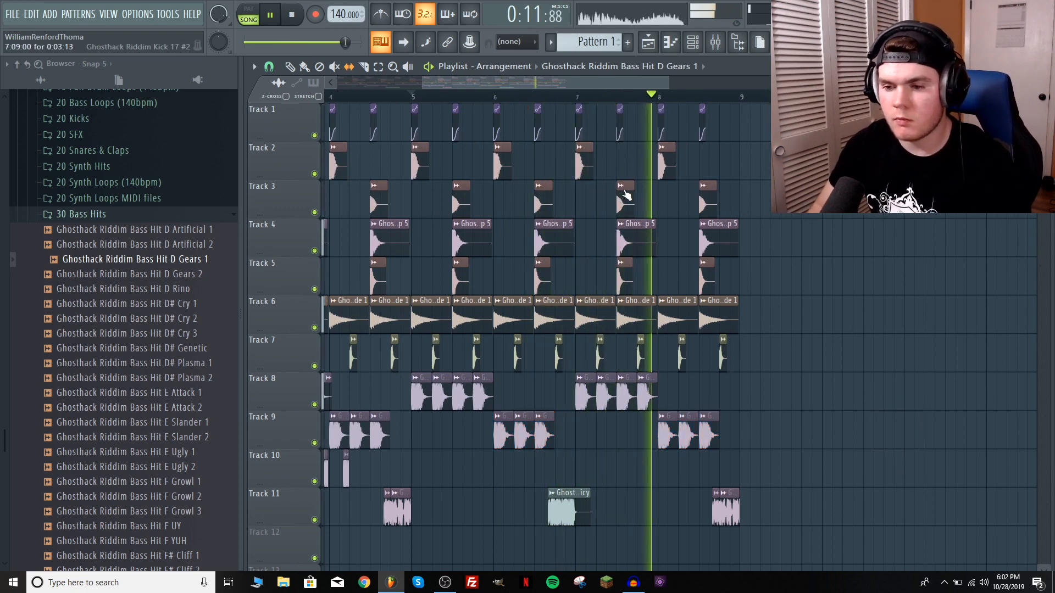
drag(560, 91, 536, 97)
key(space)
Select the duplicated Track 10 bass stabs and play back from bar 5 to check them against the swapped basses
drag(550, 472, 377, 472)
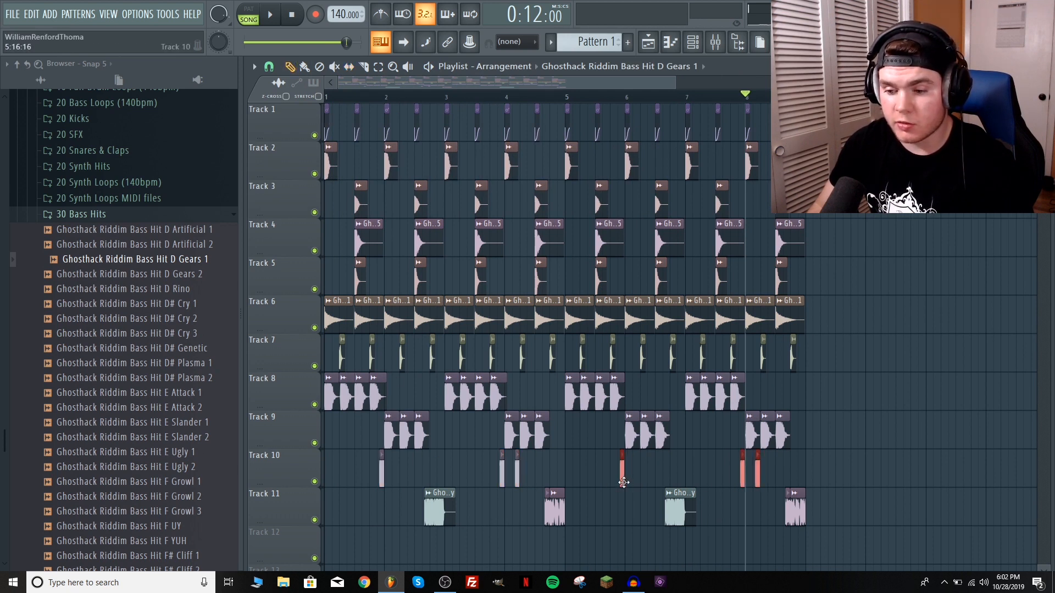
click(567, 98)
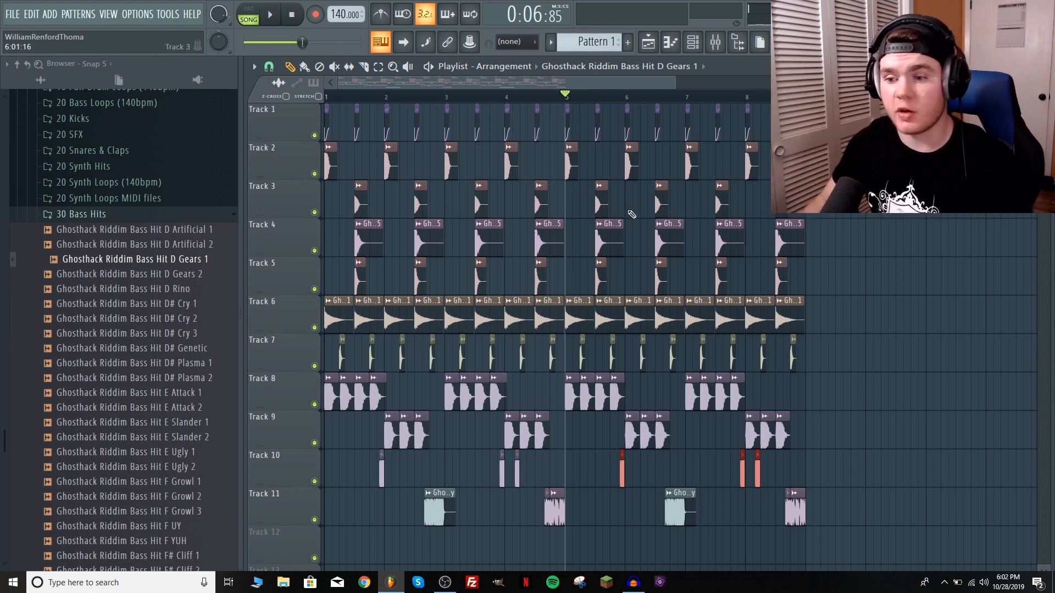
key(space)
scroll(630, 98, up, 4)
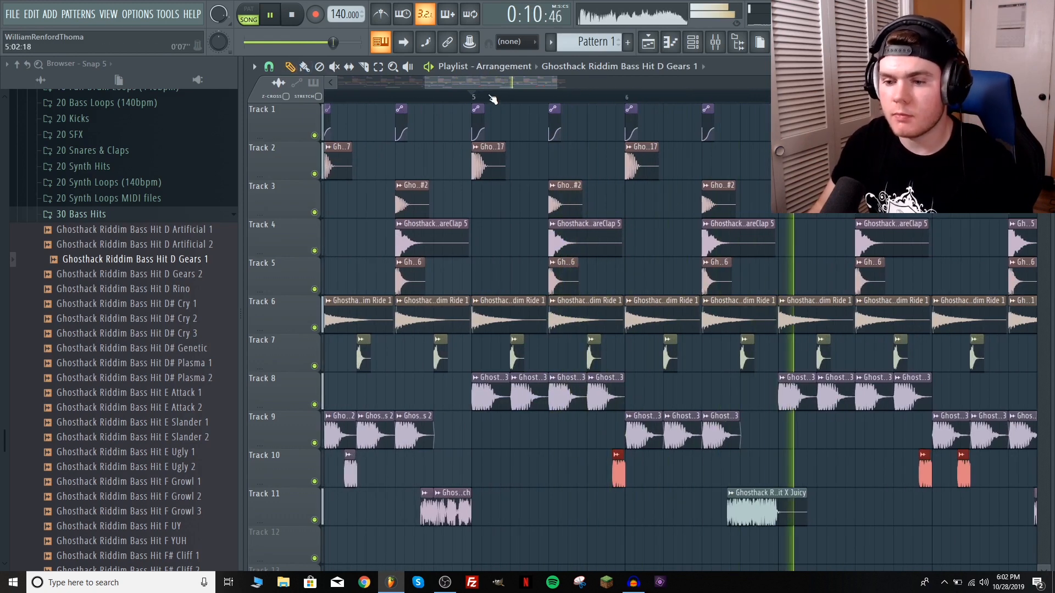
scroll(493, 98, down, 2)
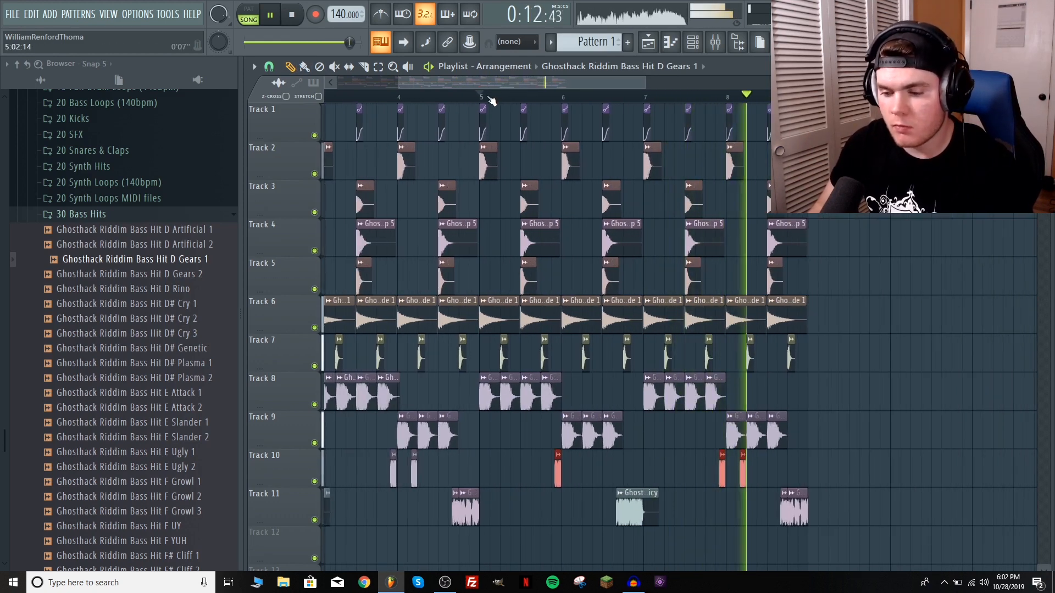
key(space)
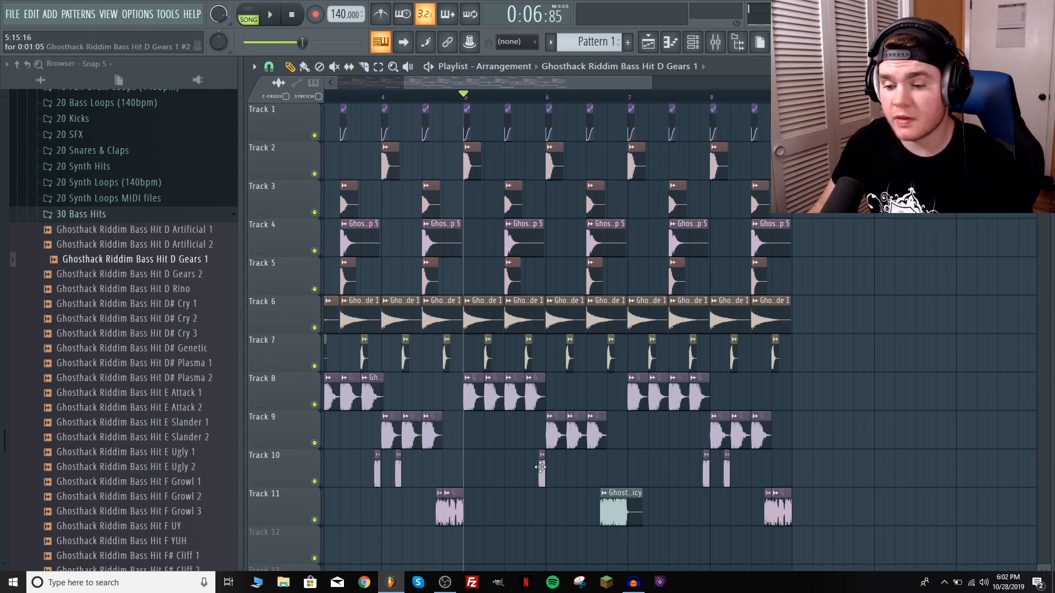
key(space)
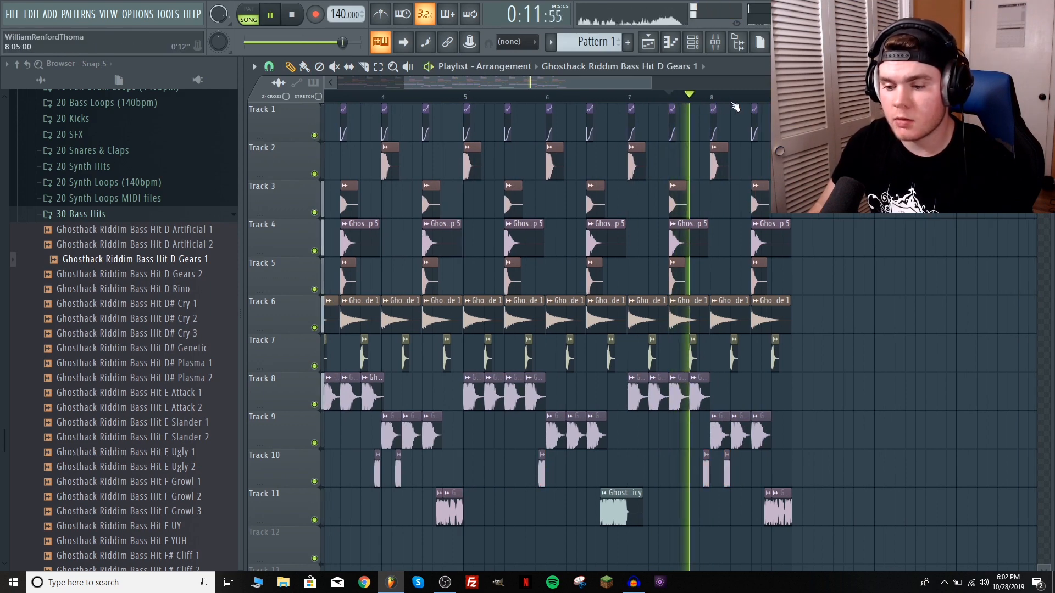
scroll(733, 102, up, 4)
key(space)
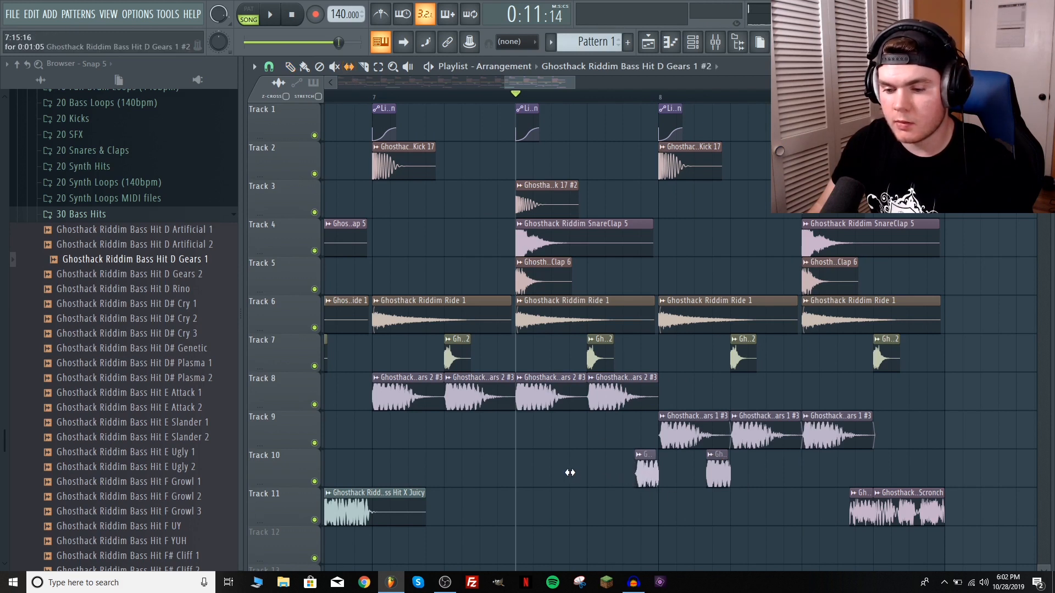
Try placing the second Track 10 bass stab in bar 8 slightly later while replaying the transition into bar 8
click(584, 99)
key(space)
key(space)
key(space)
key(space)
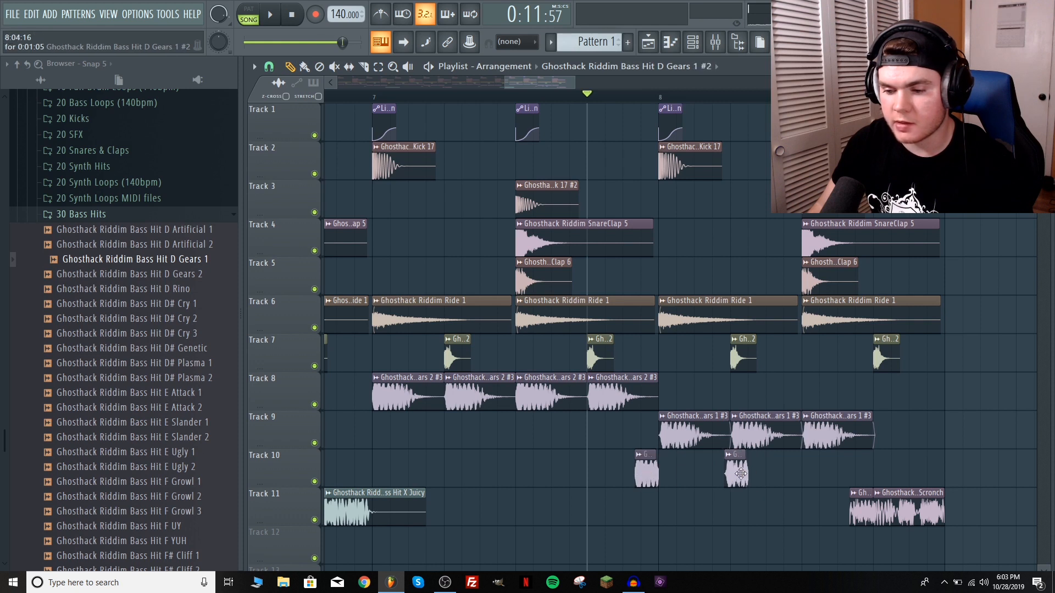
key(space)
key(space)
key(space)
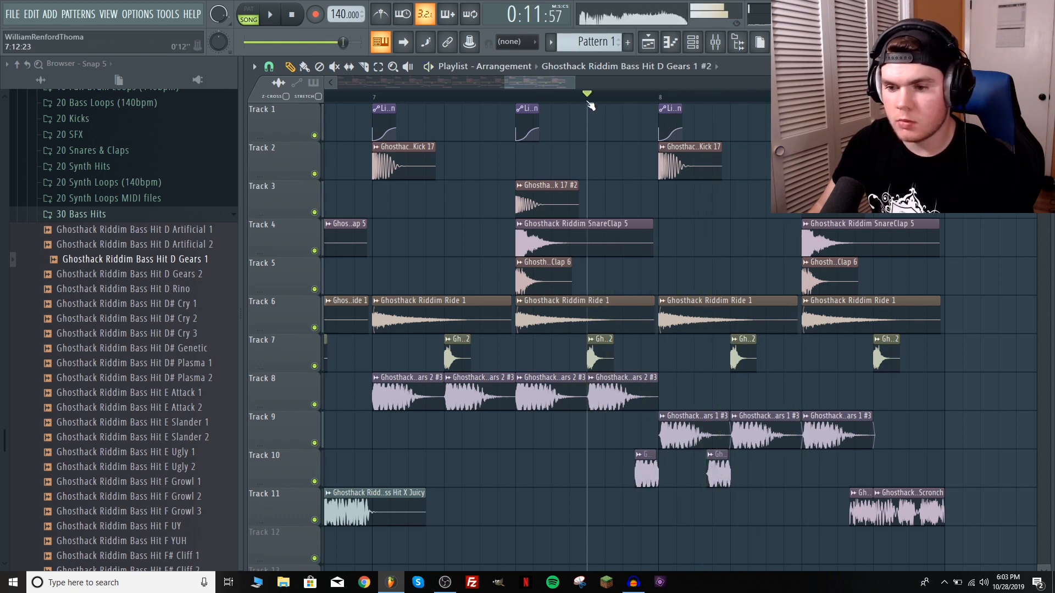
key(space)
key(space)
key(space)
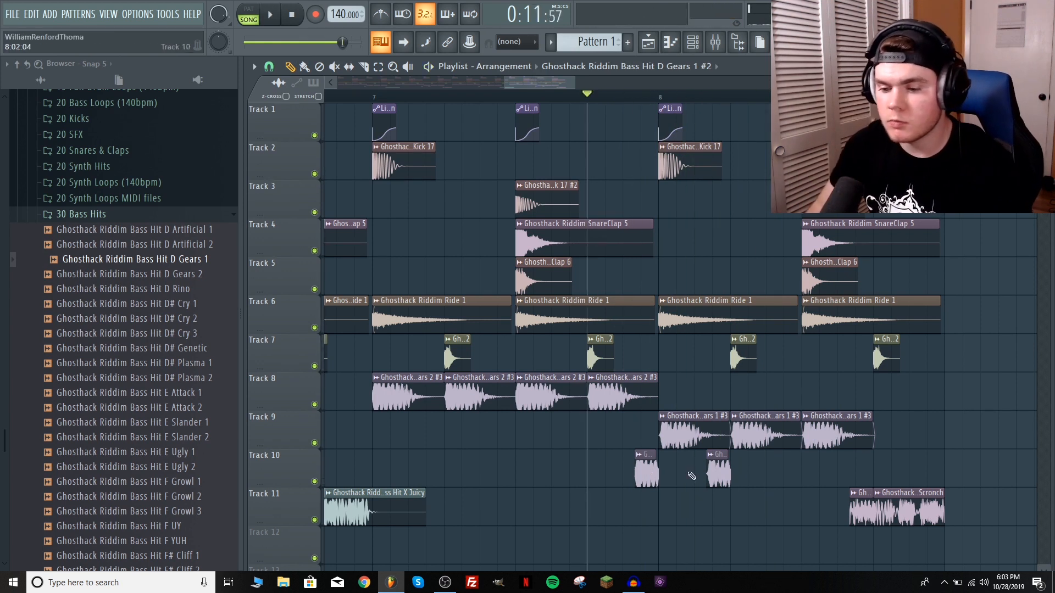
Switch the second Track 10 bass stab in bar 8 to D Gears 2 and play back the end of the drop
right_click(717, 470)
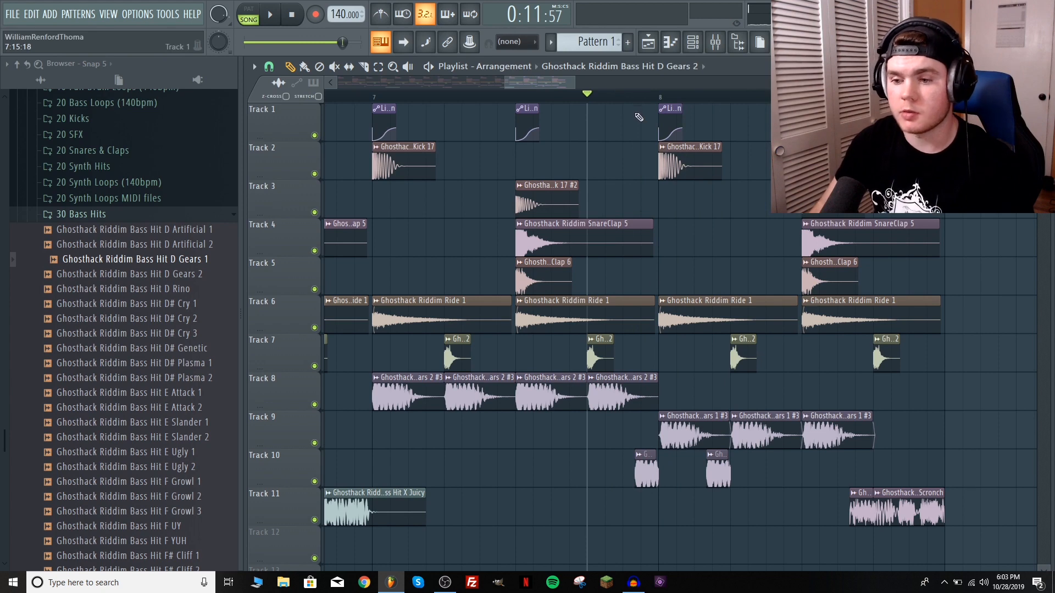
key(space)
scroll(638, 101, down, 3)
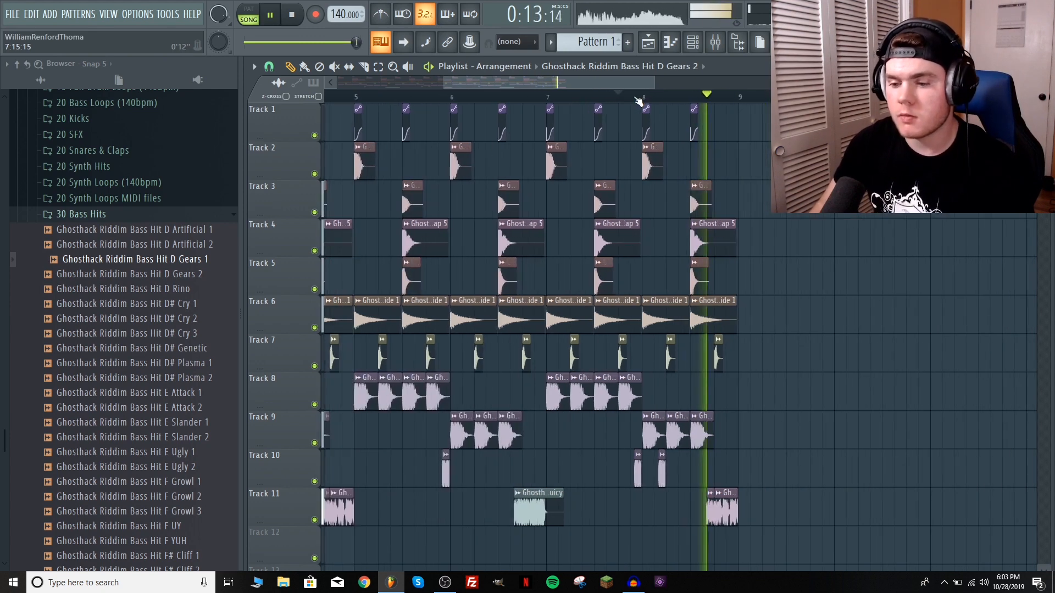
scroll(638, 100, down, 2)
key(space)
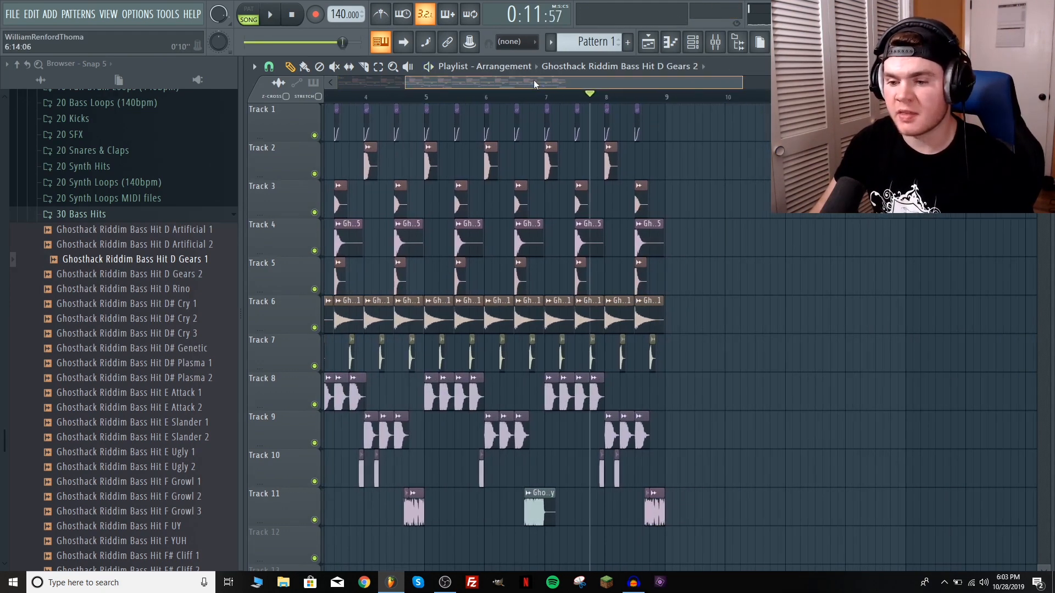
scroll(595, 96, up, 4)
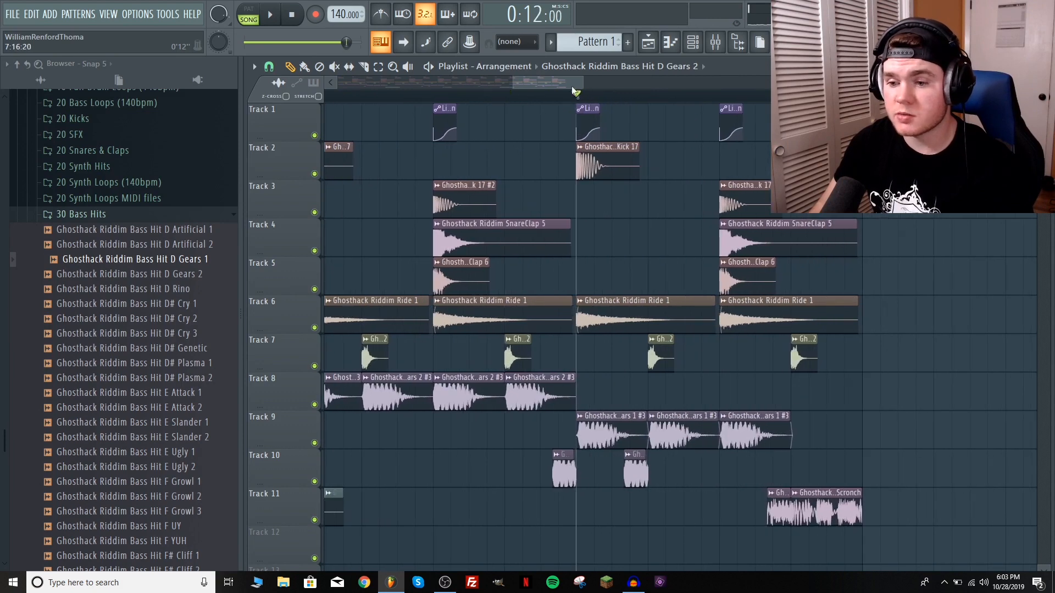
Delete the third D Gears 1 bass on Track 9 in bar 8 and play back from the start of that bar
drag(573, 89, 586, 84)
right_click(594, 419)
key(space)
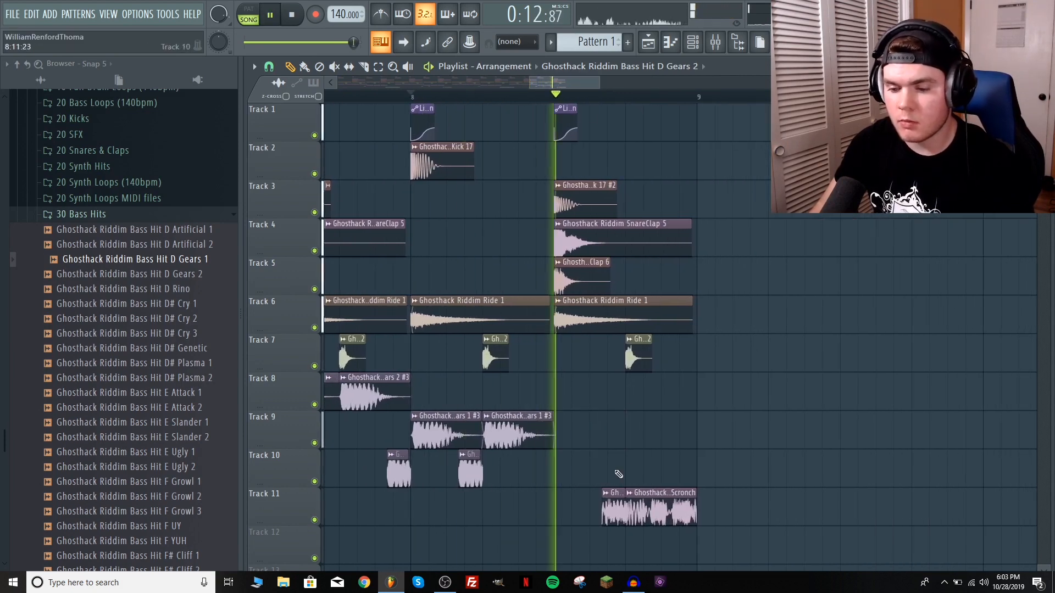
Remove the short X Scronch stab on Track 11 and make the main X Scronch clip fill the whole second half of bar 8
drag(624, 514, 569, 514)
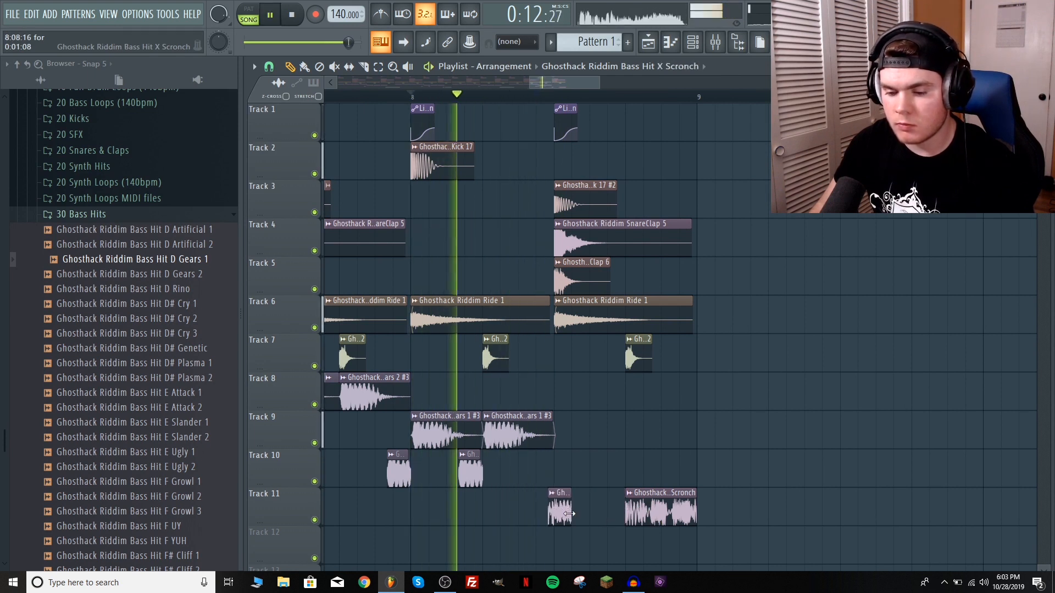
right_click(569, 514)
key(space)
drag(655, 508, 697, 493)
key(space)
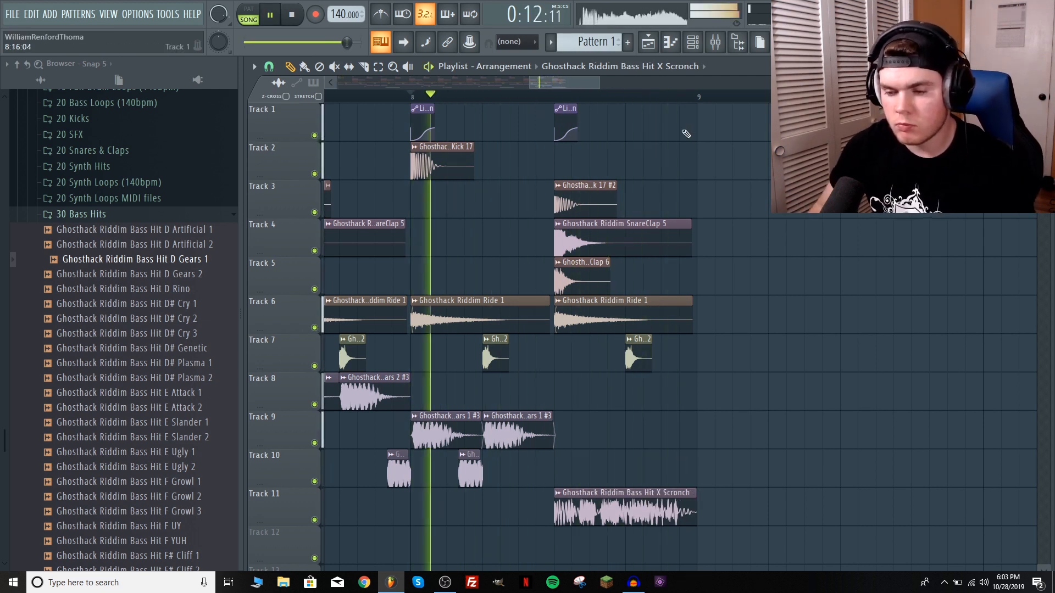
Slice the Track 11 X Scronch clip in bar 8 at its midpoint and make the second half unique
click(364, 67)
key(space)
drag(625, 458, 628, 541)
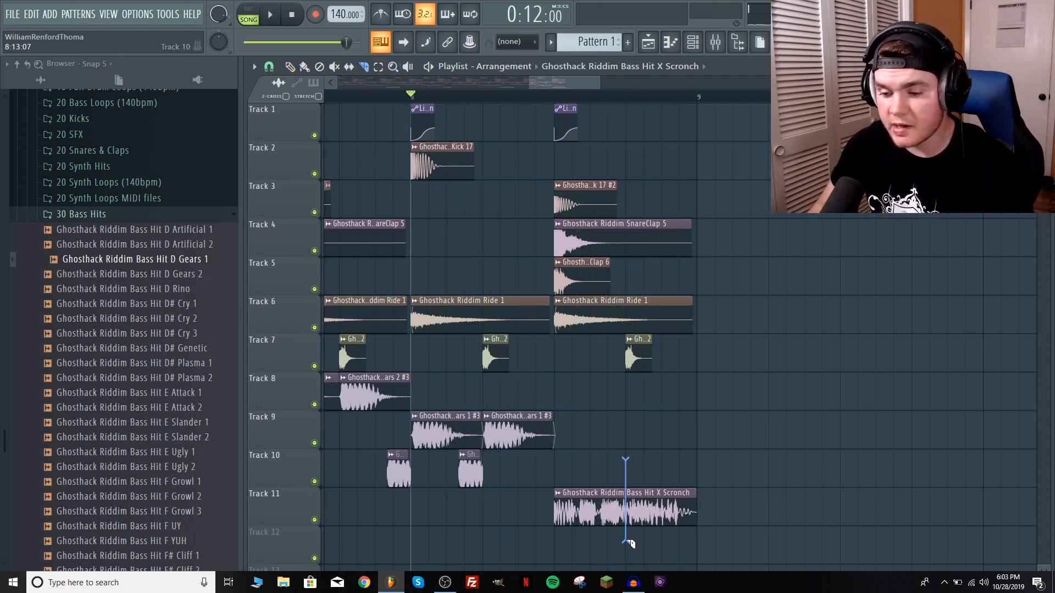
click(630, 493)
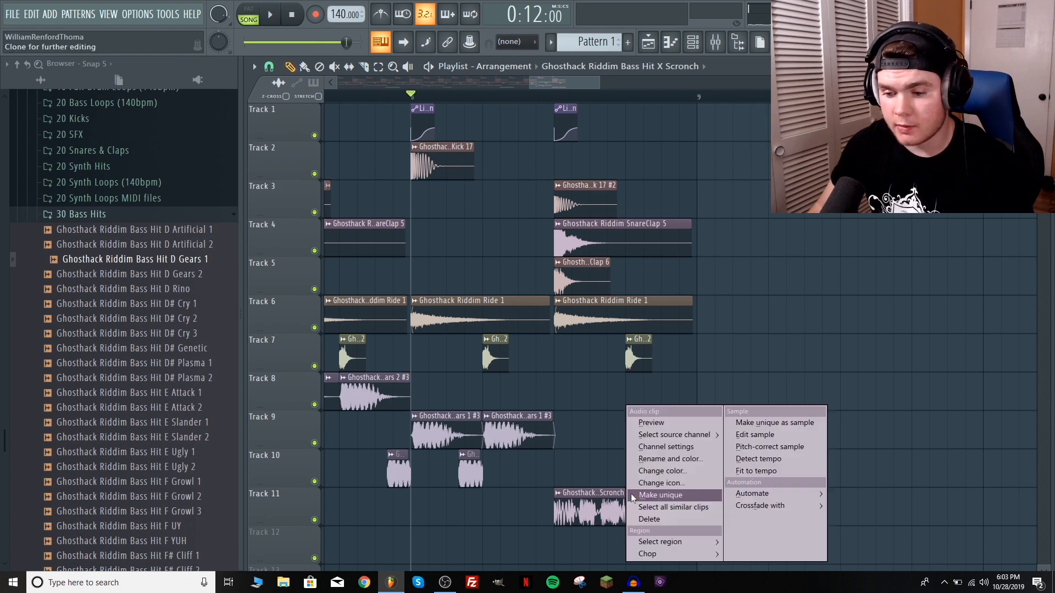
click(662, 500)
Stretch the X Scronch #2 sample by raising its time-stretch multiplier while playing back bar 8
double_click(665, 504)
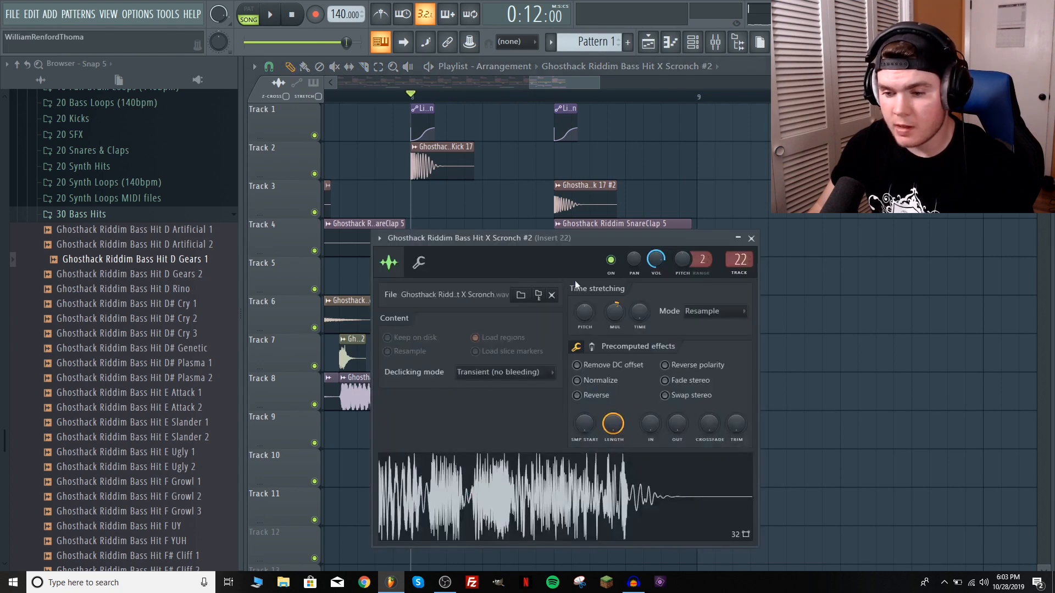
drag(602, 243, 545, 124)
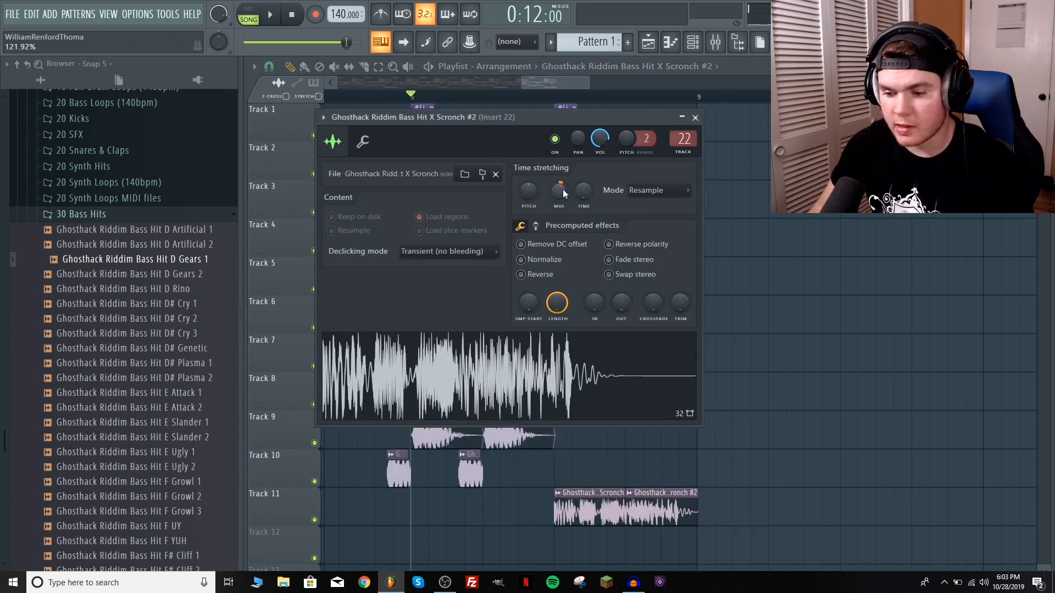
key(space)
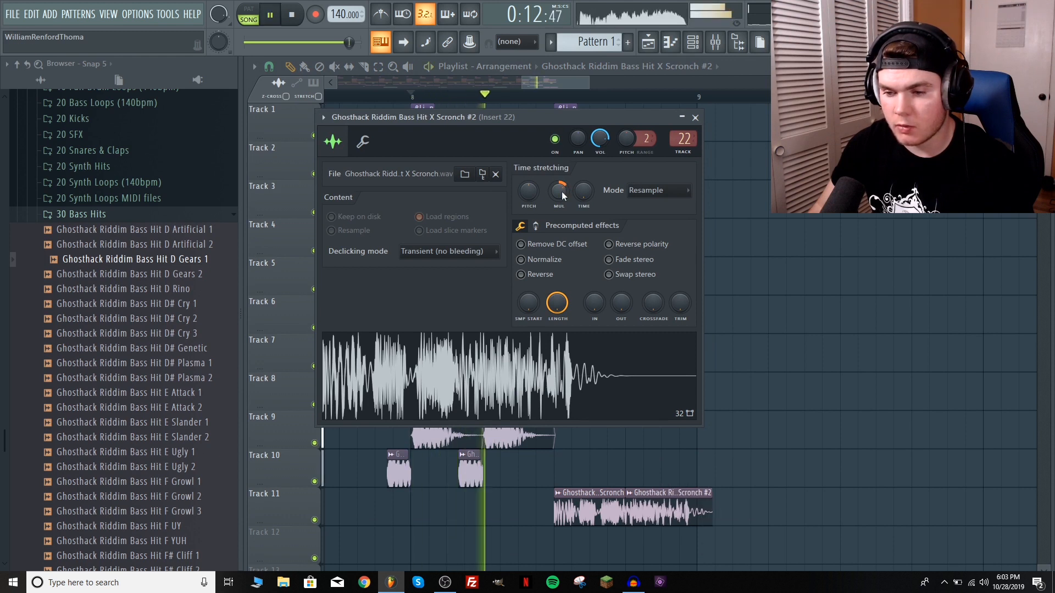
drag(561, 193, 562, 196)
key(space)
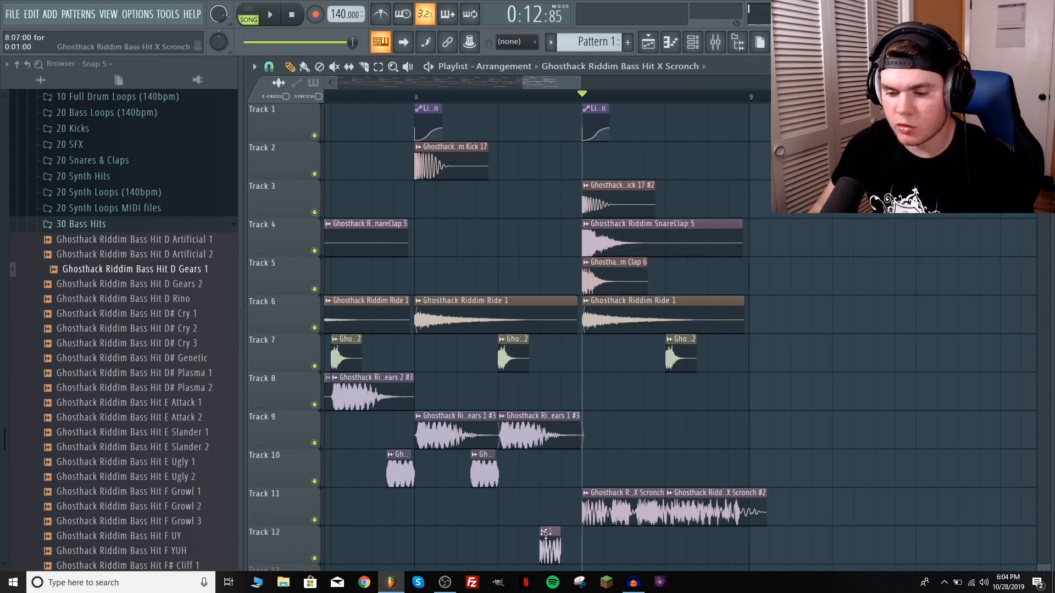
Play back bar 8 with the two short X Scronch stabs on Track 12, and delete those stabs
click(421, 97)
key(space)
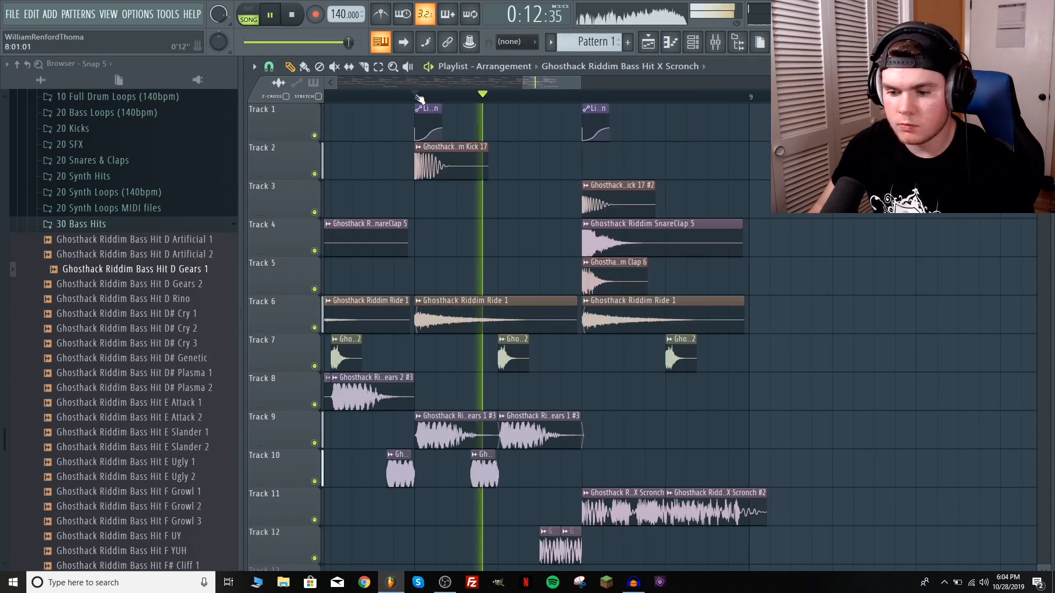
key(space)
scroll(536, 395, up, 2)
right_click(601, 547)
right_click(577, 547)
Set the playlist snap to 1/6 beat and place two 1/6-beat X Scronch stabs on Track 12 directly before the third beat of bar 8
click(254, 66)
mouse_move(289, 120)
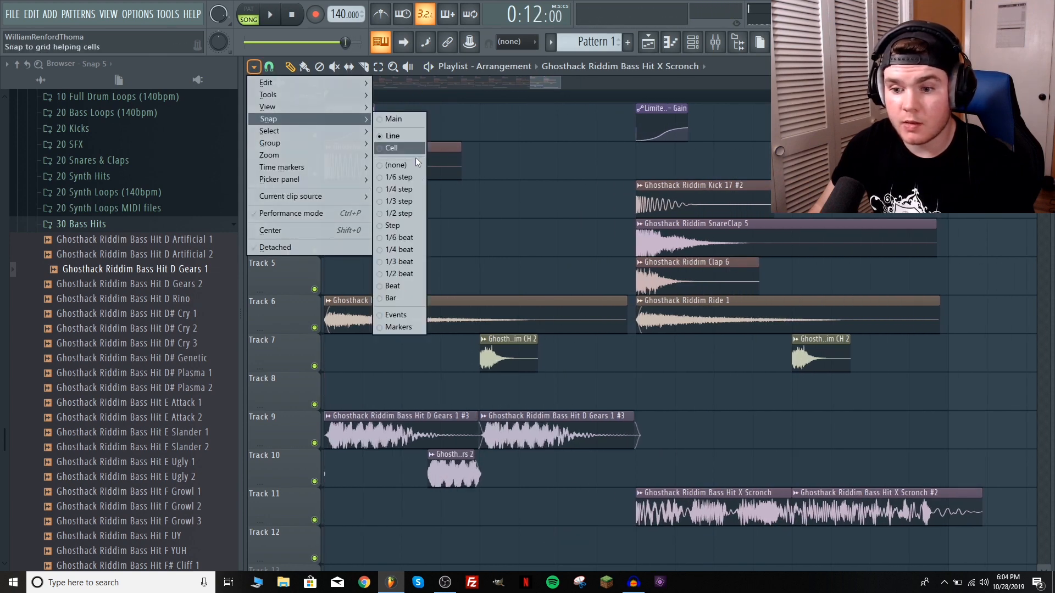
click(401, 237)
drag(668, 510, 627, 531)
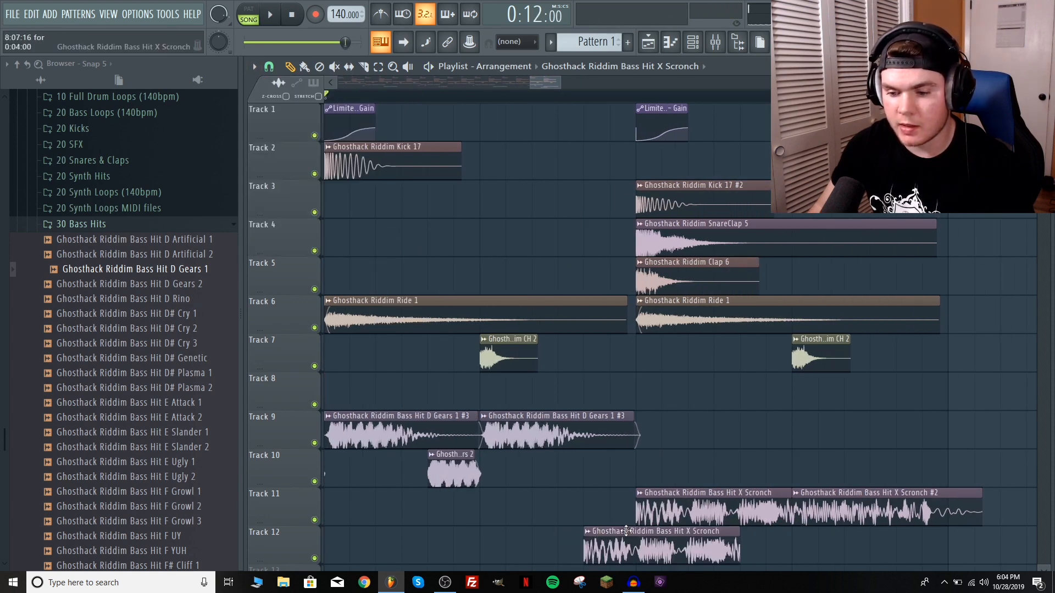
drag(742, 535, 609, 525)
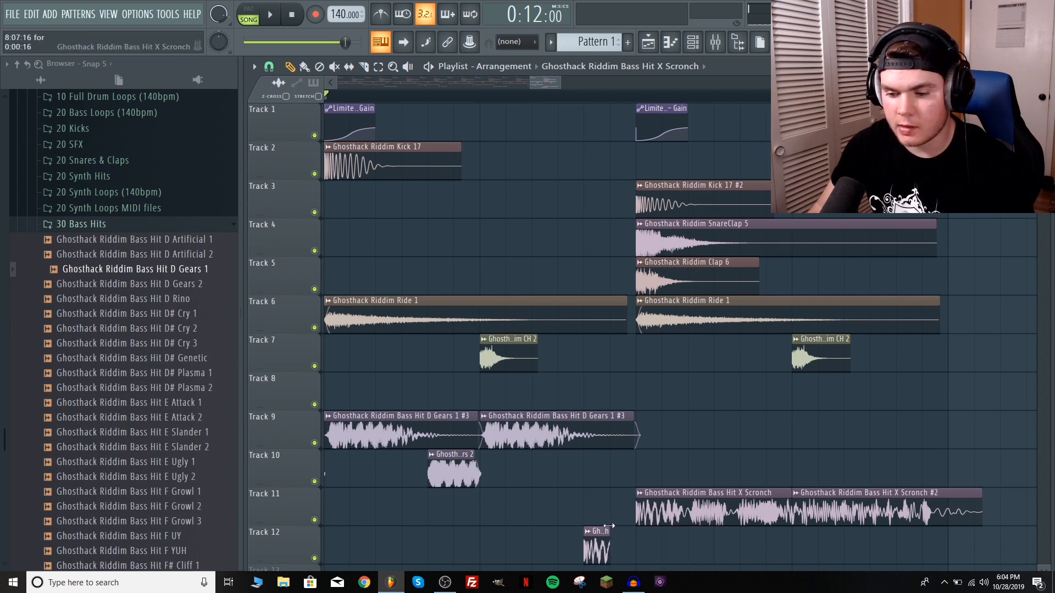
click(628, 543)
key(space)
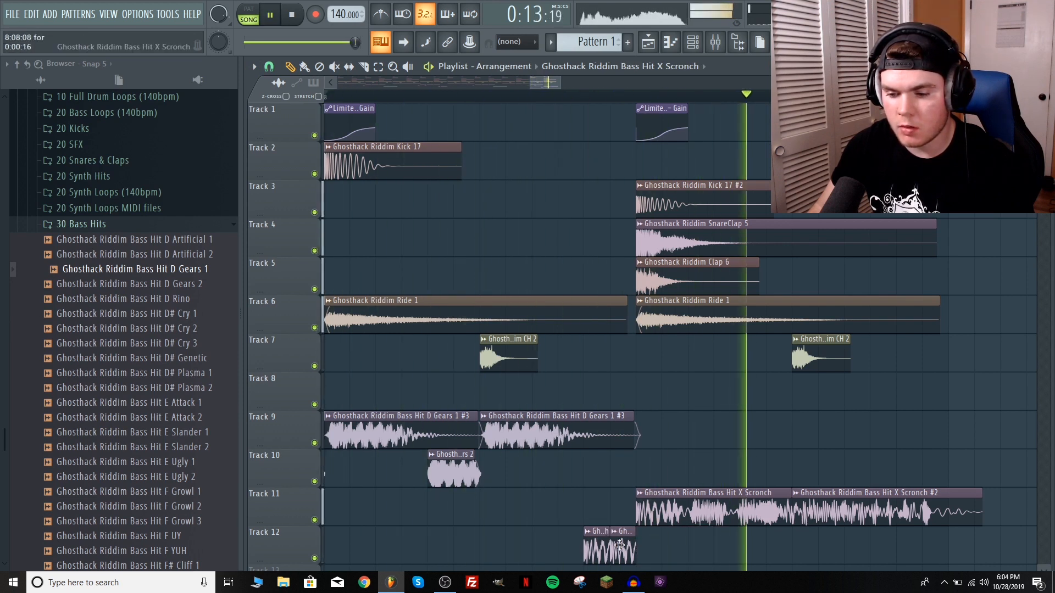
Move the two short X Scronch stabs onto Track 11 and set the X Scronch declicking mode to Transient (bleeding)
drag(628, 543, 597, 497)
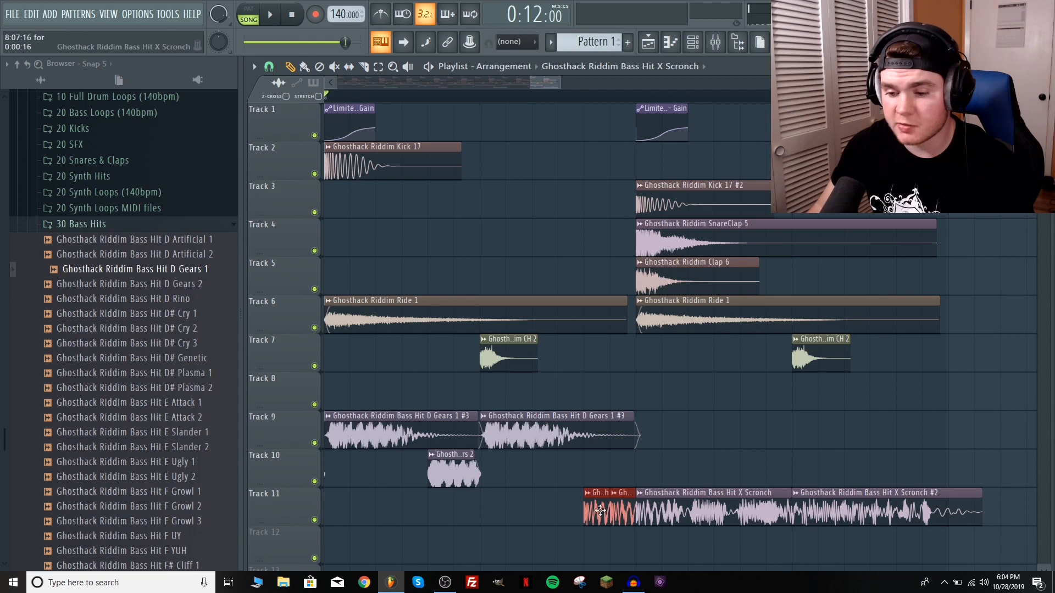
double_click(600, 511)
click(422, 268)
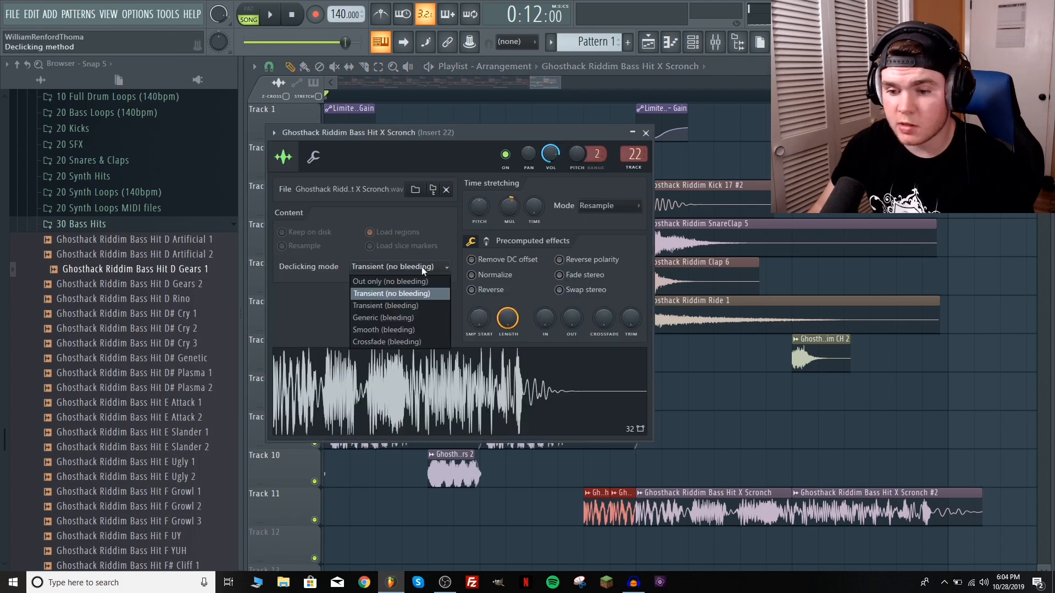
click(413, 308)
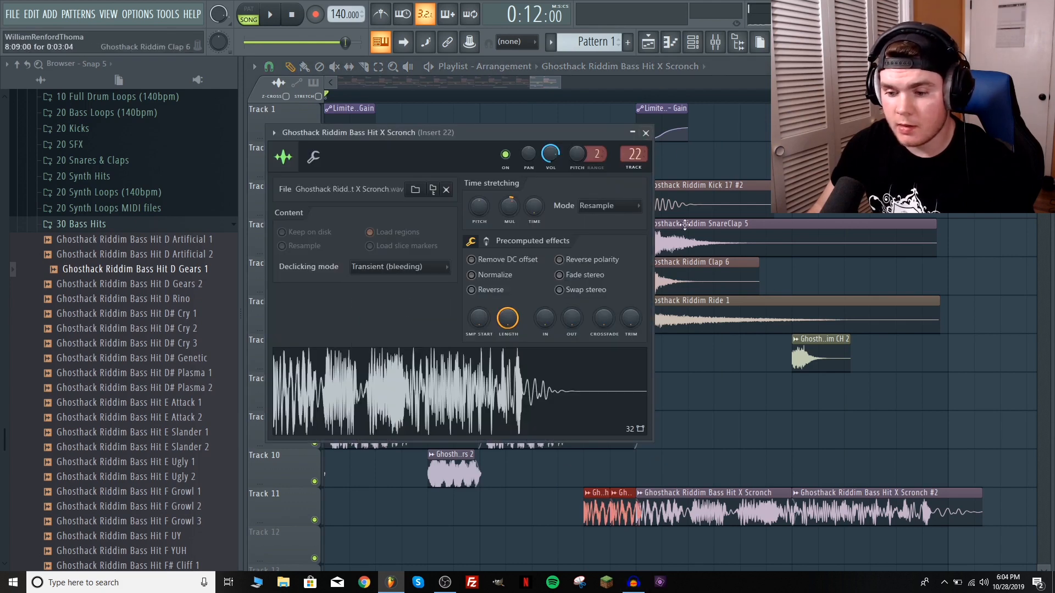
click(646, 133)
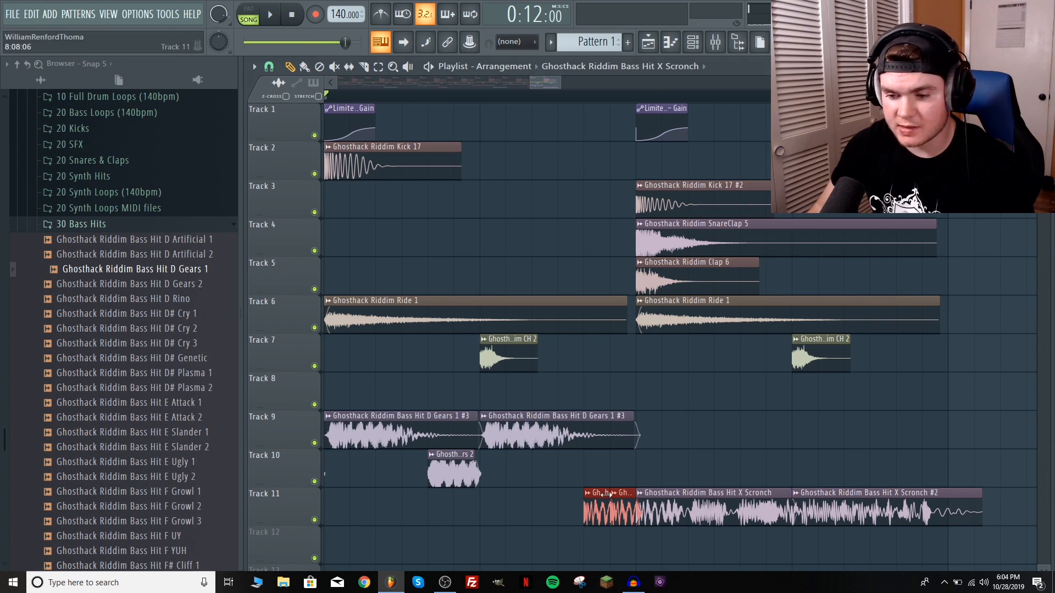
Trim the two short X Scronch stabs to a length of 0:00:12 each and play back bar 8
key(space)
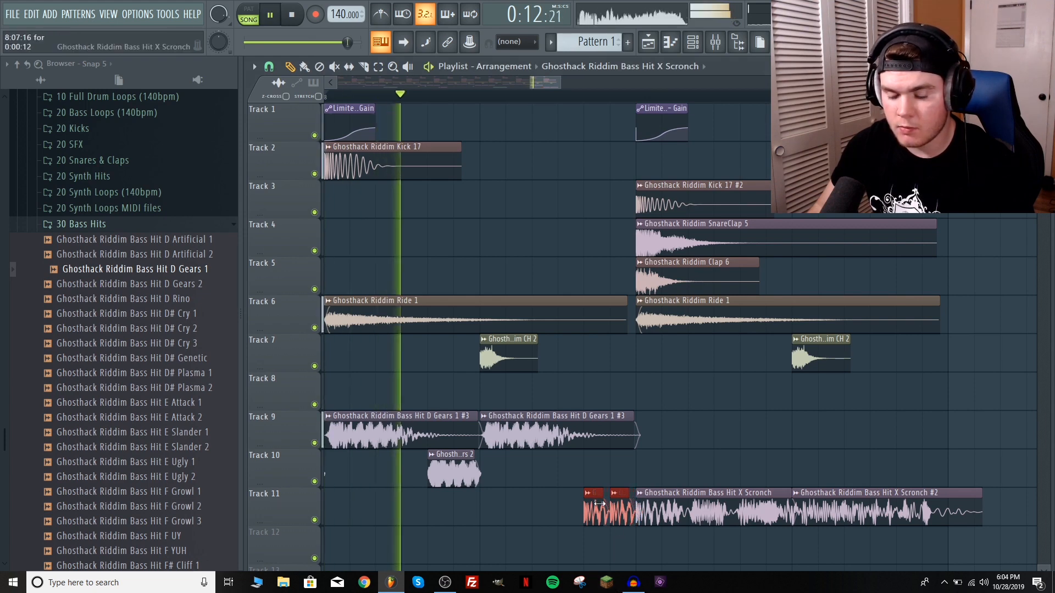
key(space)
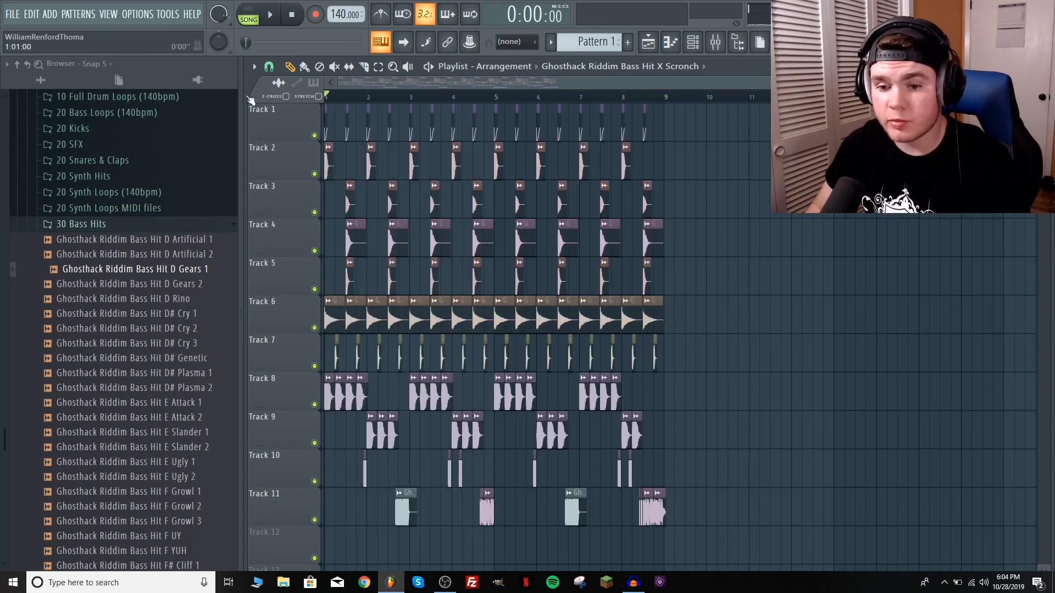
Preview the Riddim Pack's drum fills and place Ghosthack Riddim Drum Fill 7 on Track 12 in the second half of bar 4
click(102, 224)
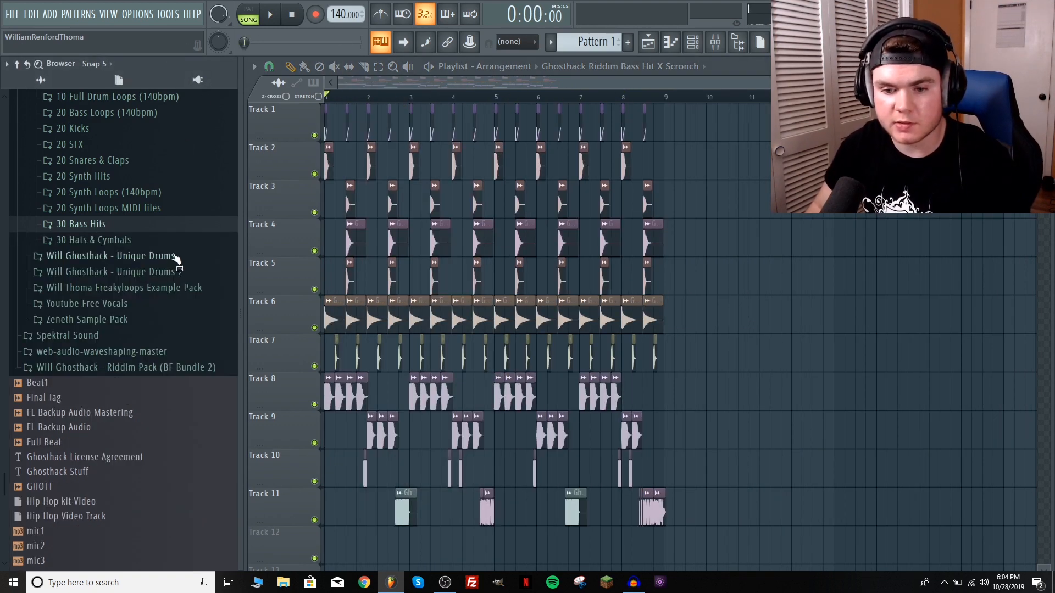
scroll(174, 258, up, 4)
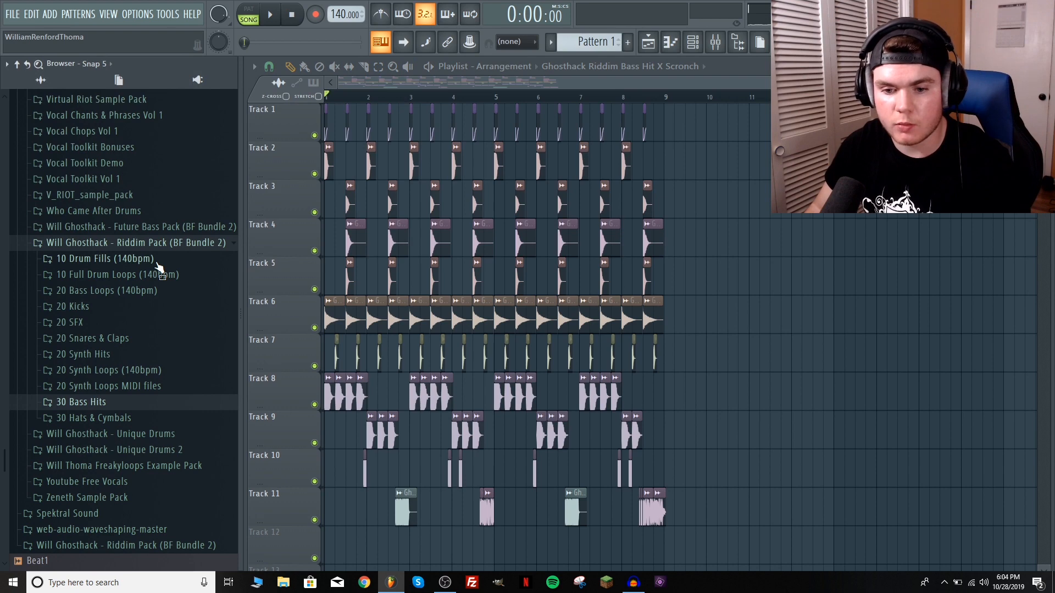
click(132, 258)
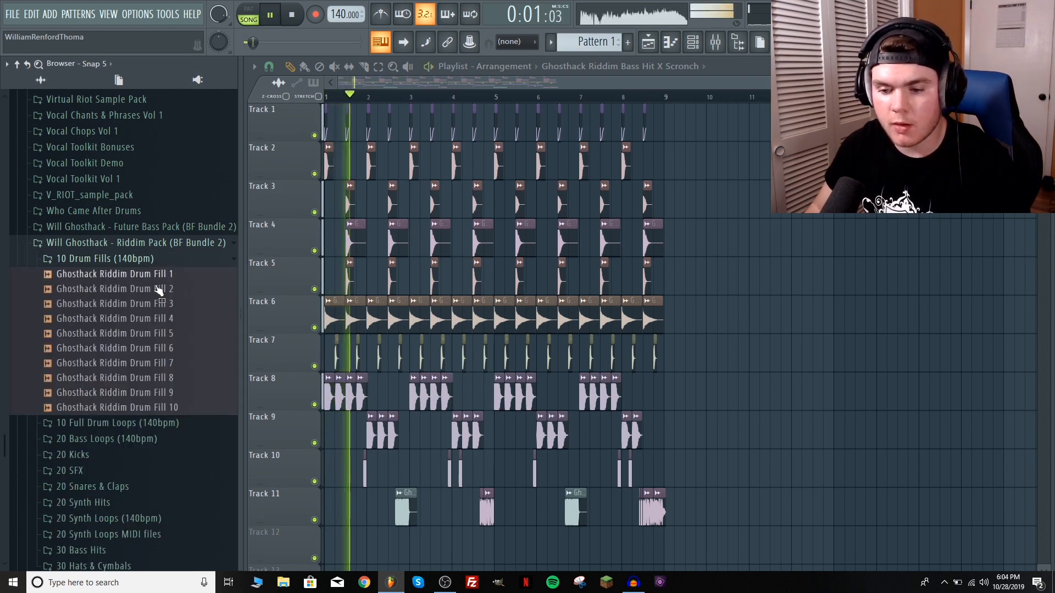
click(126, 362)
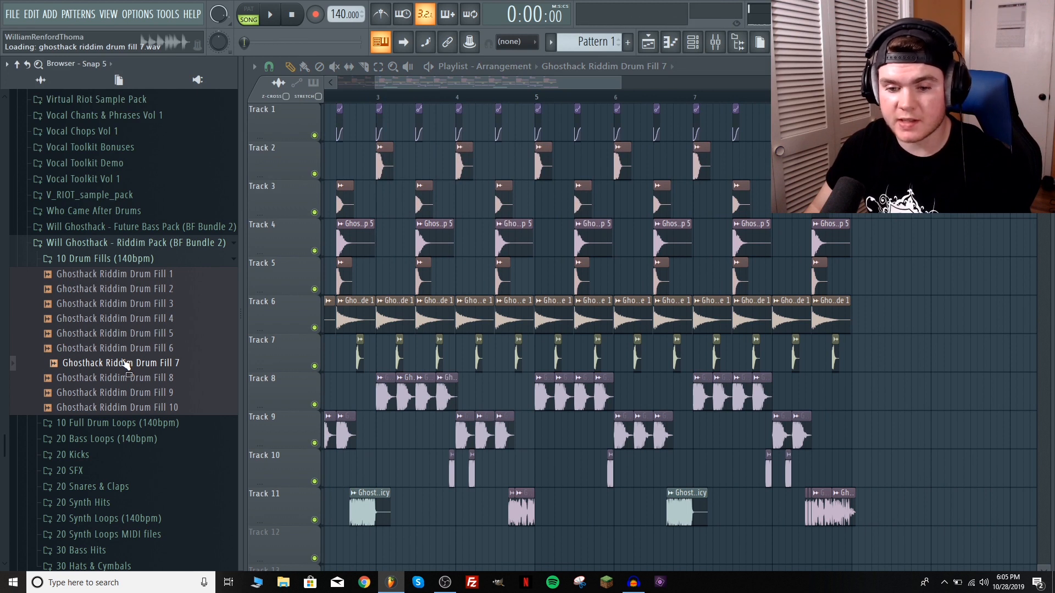
drag(117, 369, 513, 489)
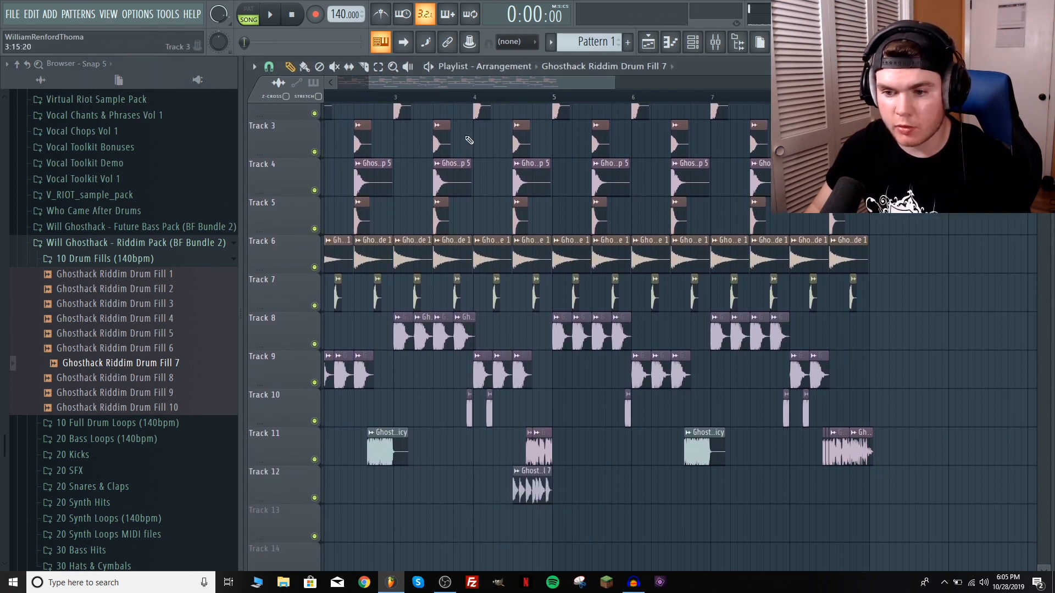
Lower the Drum Fill 7 channel volume to about 62% while playing back the second half of bar 4
double_click(547, 484)
key(space)
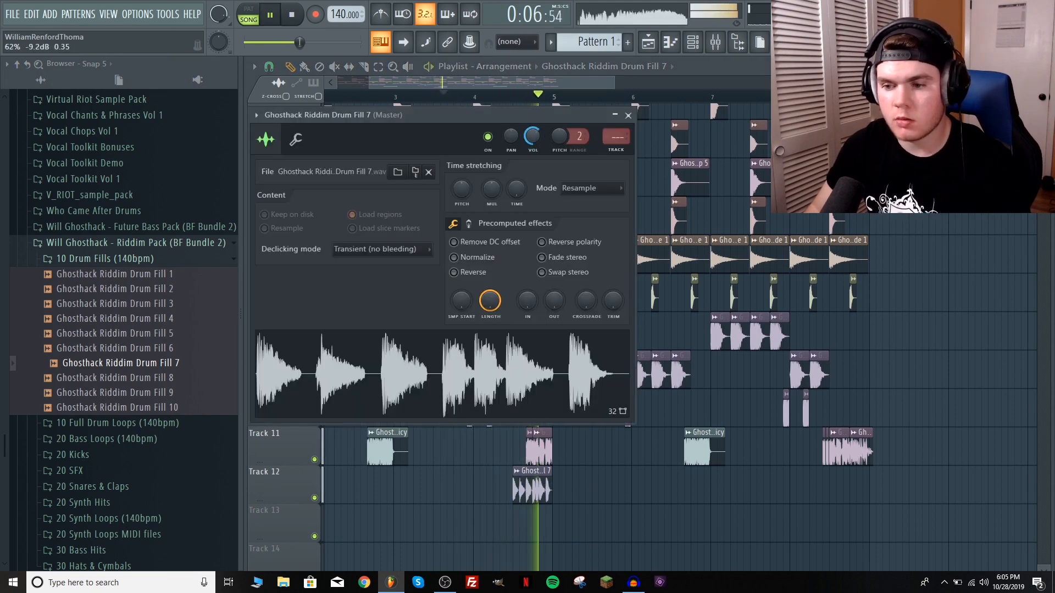
click(628, 115)
key(space)
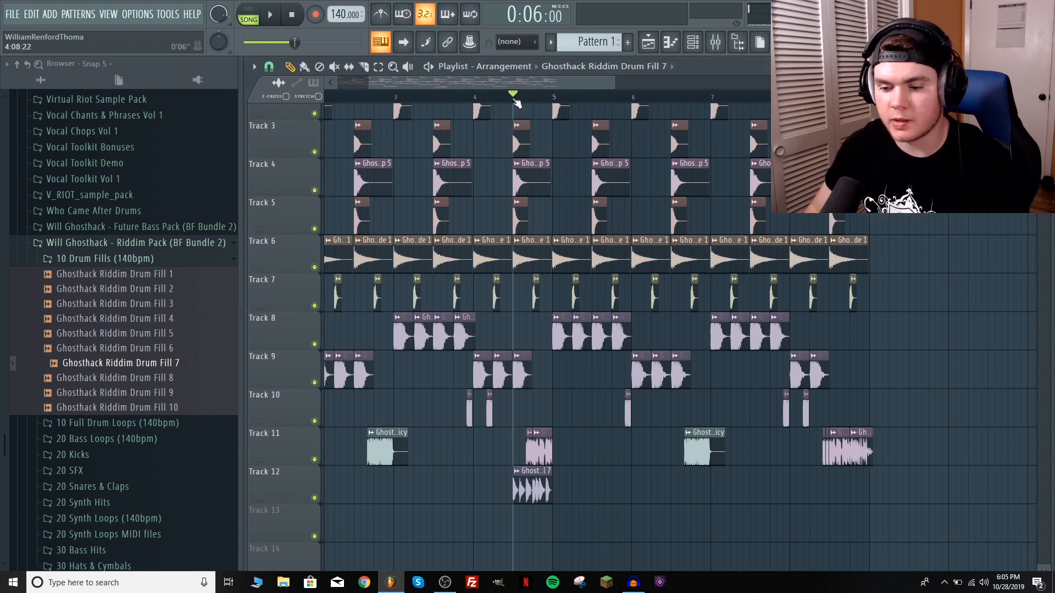
key(space)
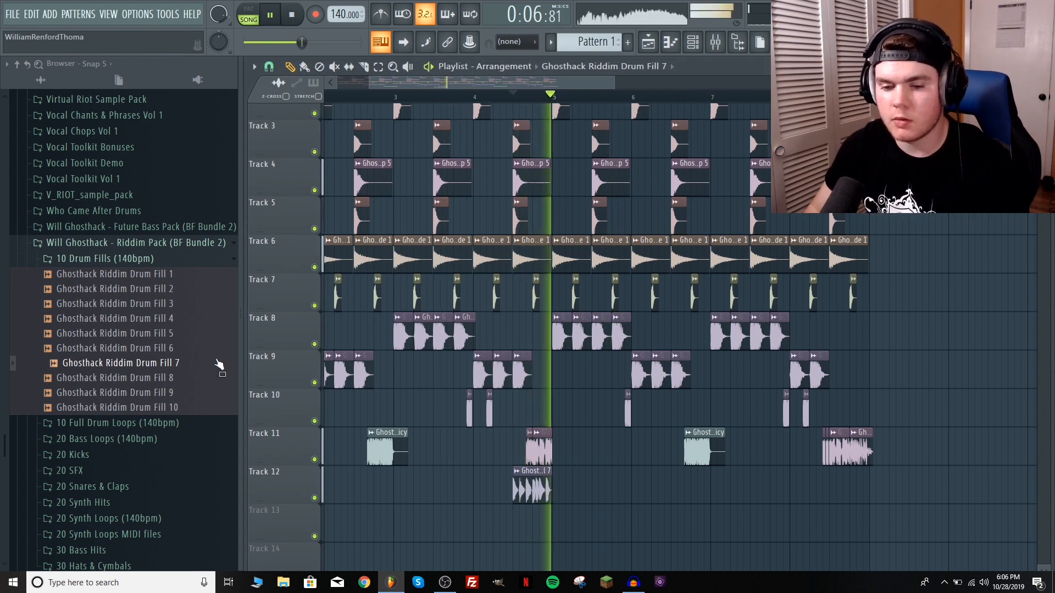
Place Ghosthack Riddim Drum Fill 8 on Track 12 across bar 8 and play back the end of the drop
drag(204, 377, 851, 470)
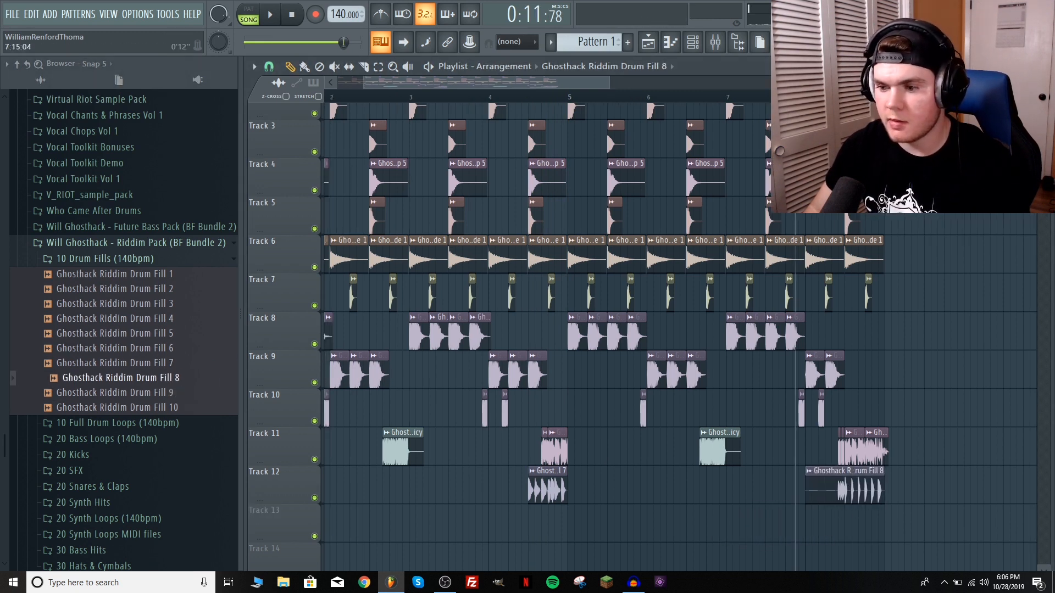
key(space)
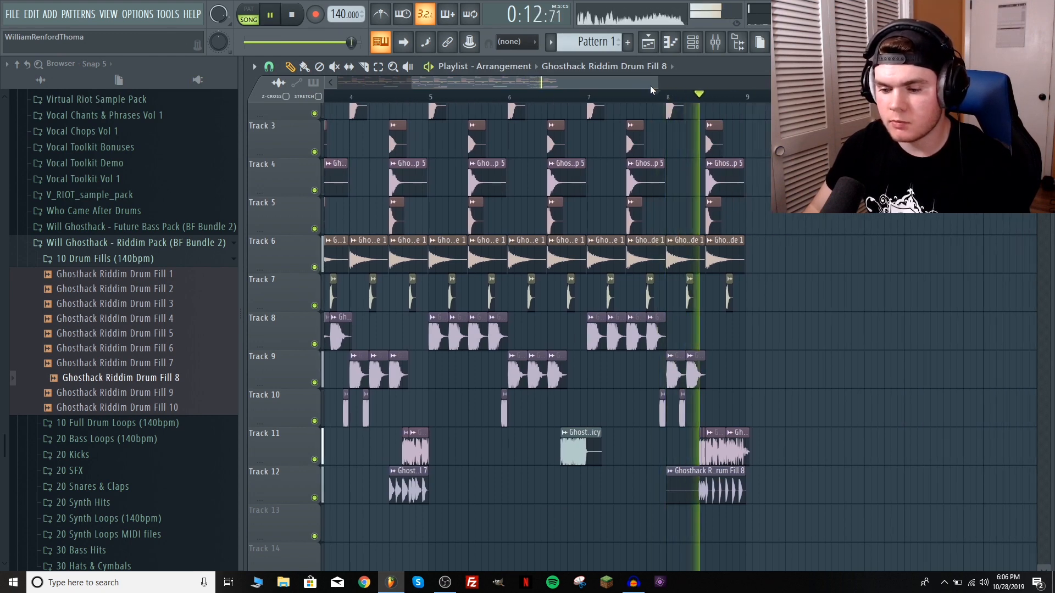
key(space)
Preview Ghosthack Riddim Clap 2 from the 20 Snares & Claps folder and place it on Track 13 in the middle of bar 2
scroll(654, 115, down, 4)
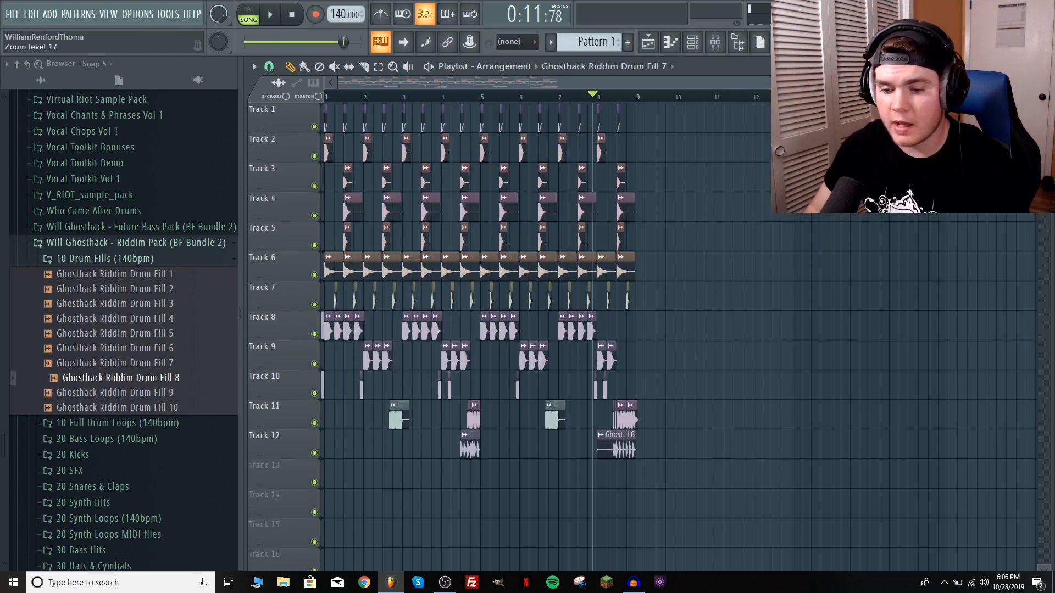
click(79, 259)
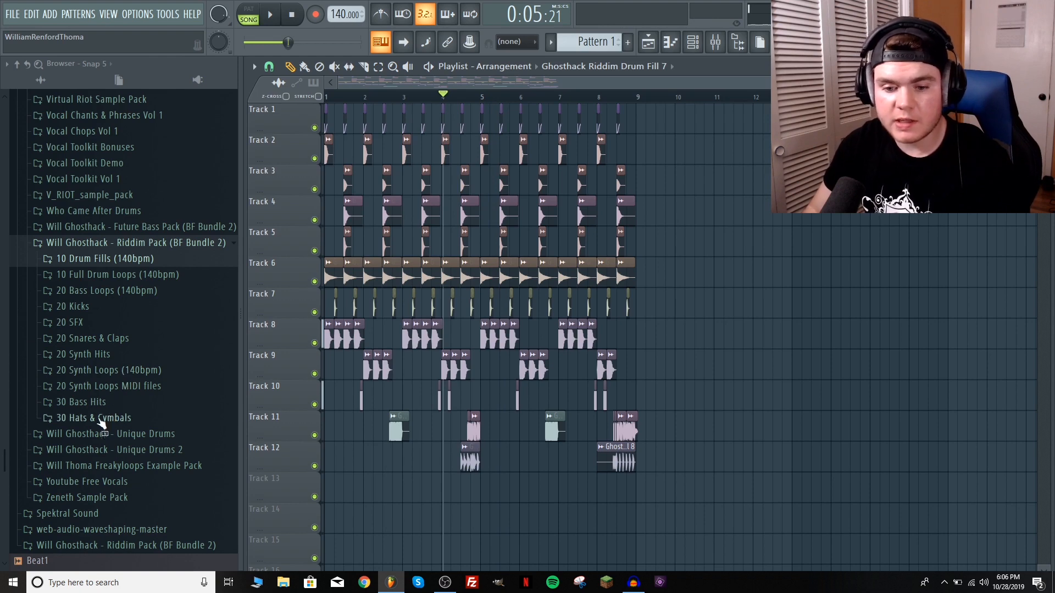
click(130, 342)
click(158, 207)
drag(158, 207, 394, 493)
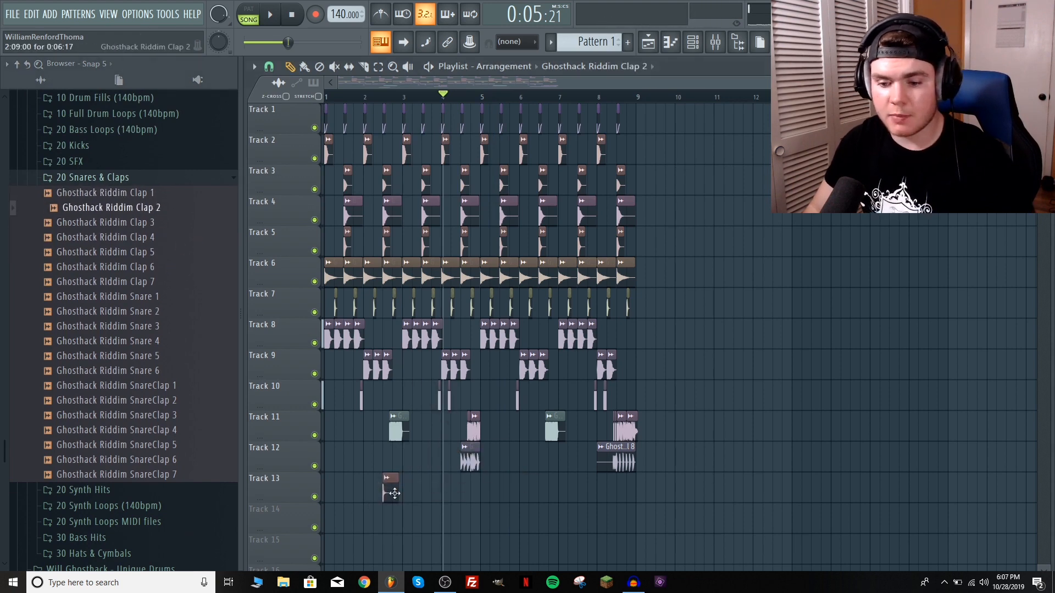
Reverse the Clap 2 sample on Track 13 and close its channel settings
double_click(391, 493)
click(488, 307)
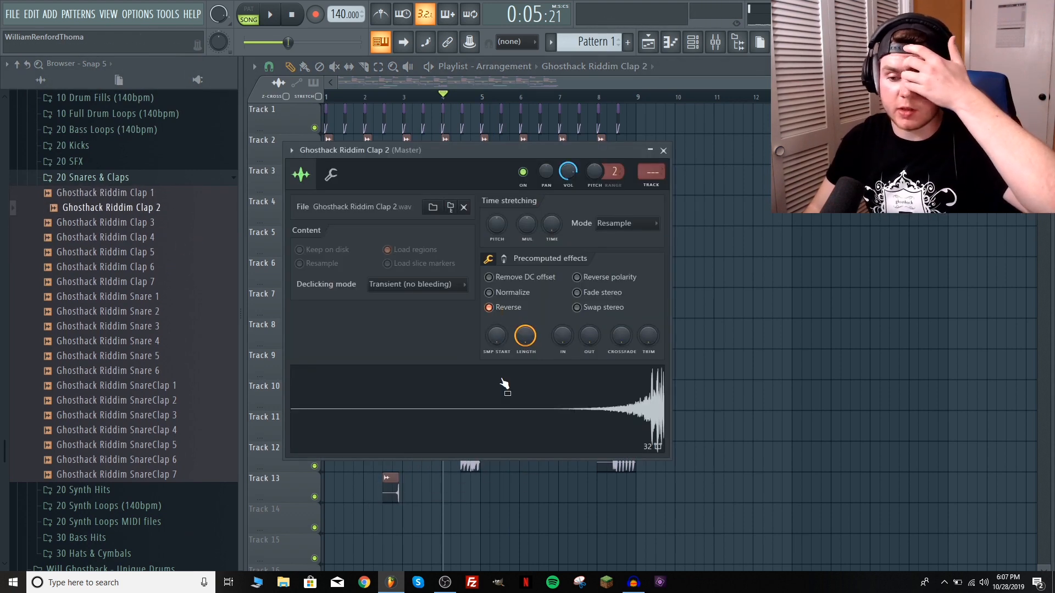
click(664, 150)
key(space)
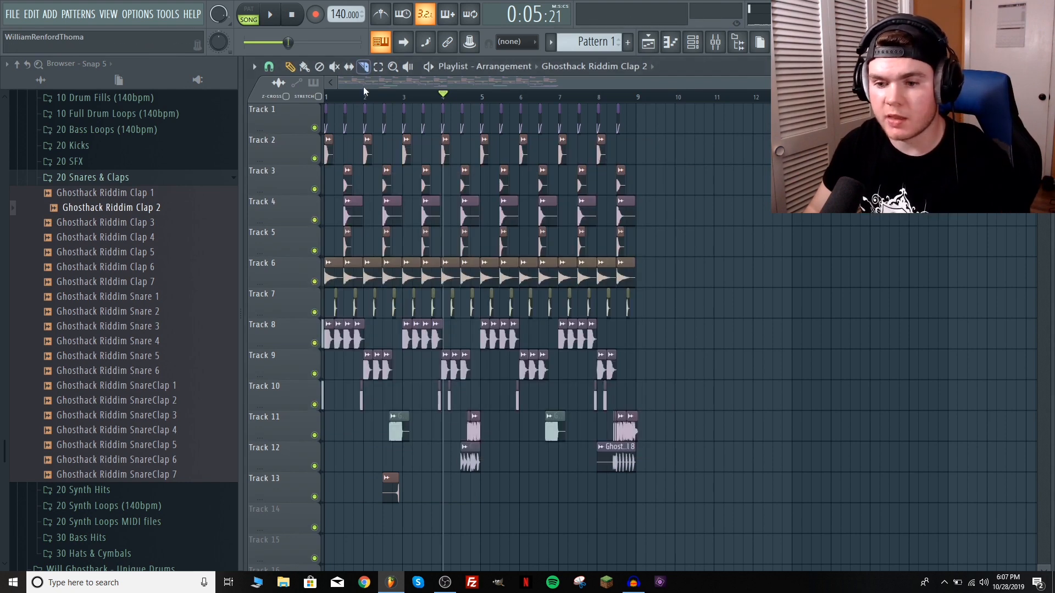
Move the reversed Clap 2 from Track 13 to Track 2 so it ends on the bar 2 snare
scroll(316, 105, up, 4)
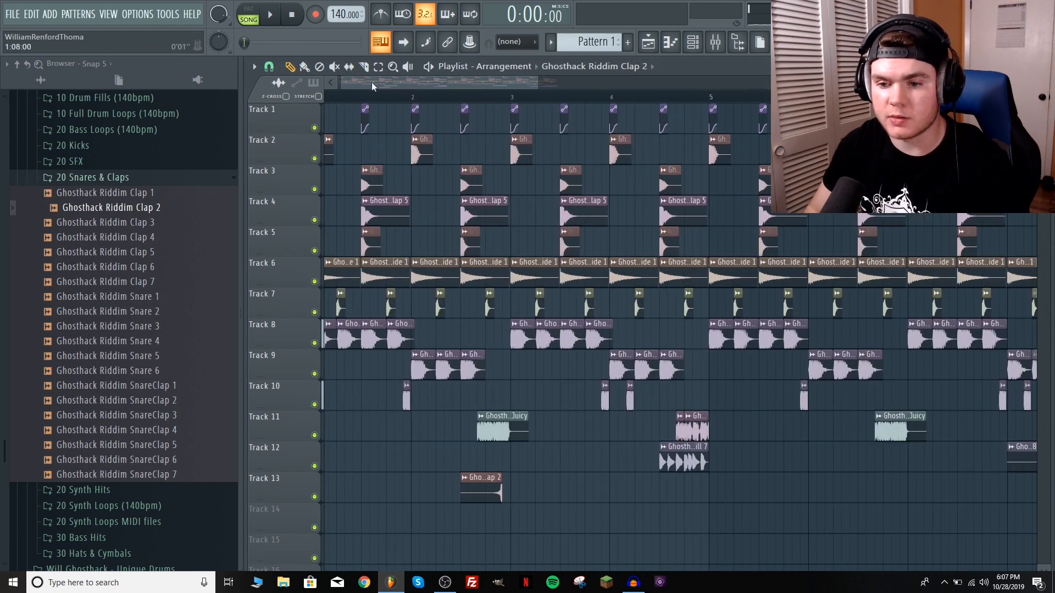
key(space)
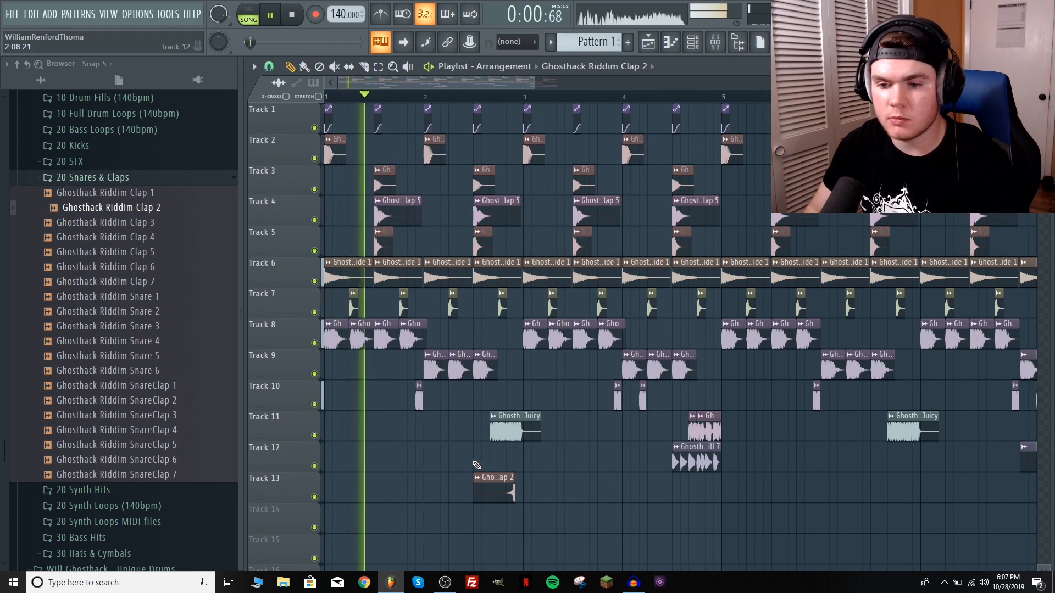
key(space)
key(space)
drag(508, 488, 468, 141)
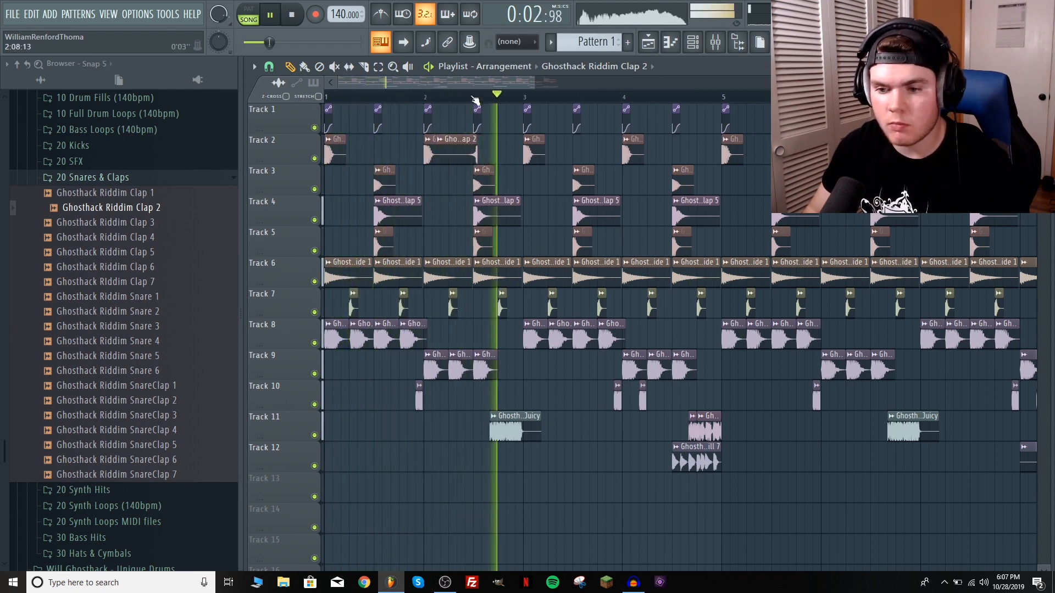
Trim the start of the reversed Clap 2 on Track 2 so it clears the bar 2 kick, and play it back
key(space)
scroll(479, 135, up, 6)
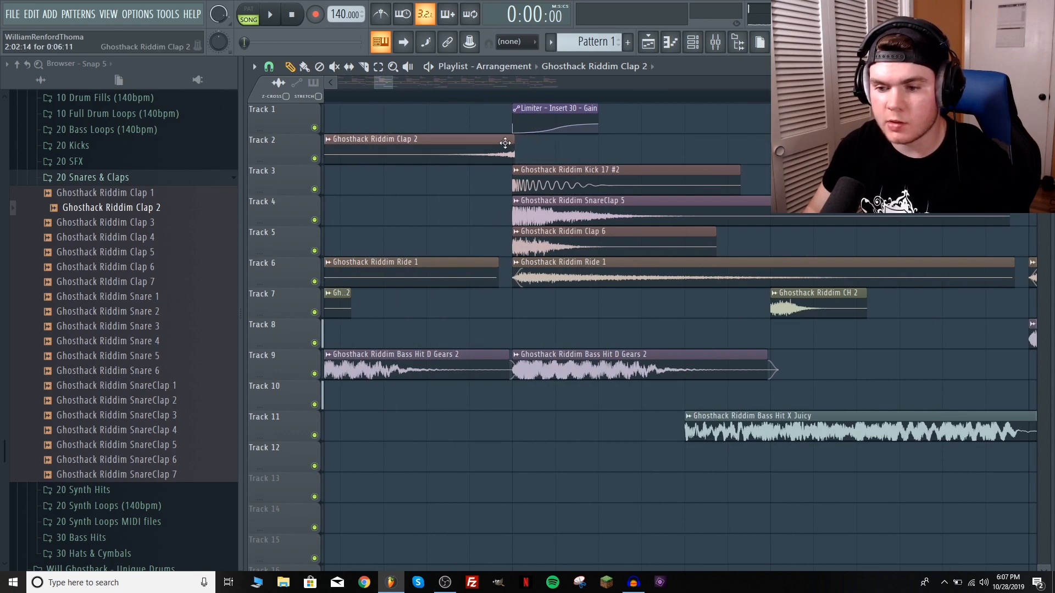
scroll(509, 101, down, 4)
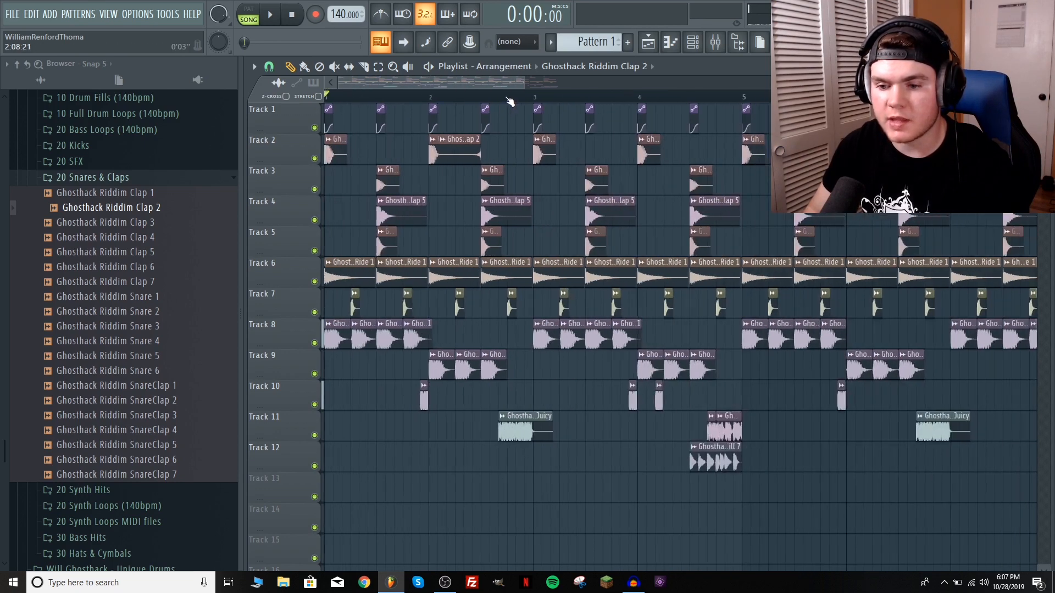
key(space)
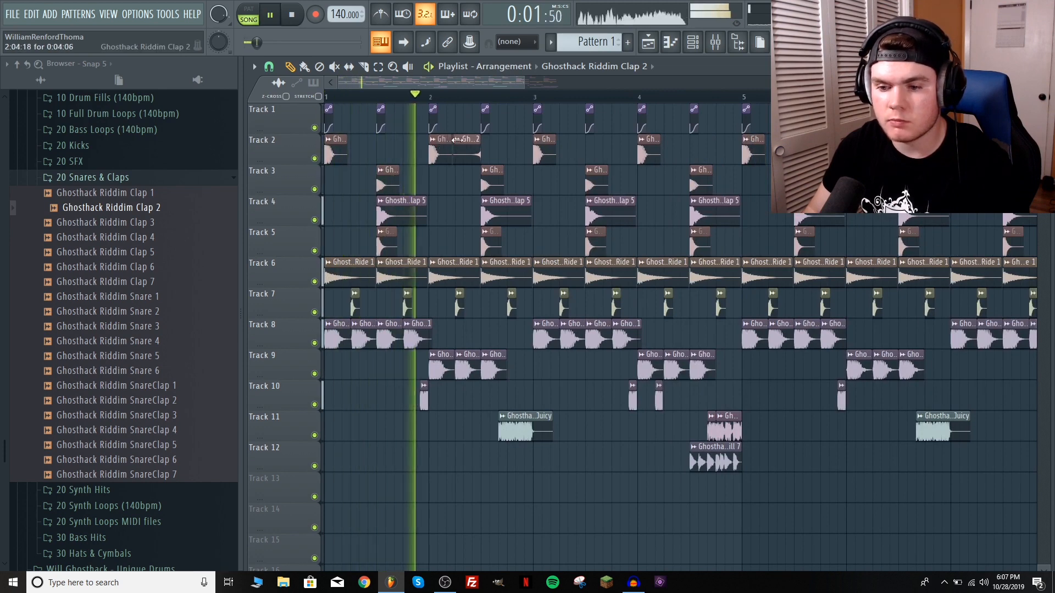
Copy the trimmed reversed clap to the end of bar 4 on Track 2 and play back the transitions
scroll(466, 99, up, 5)
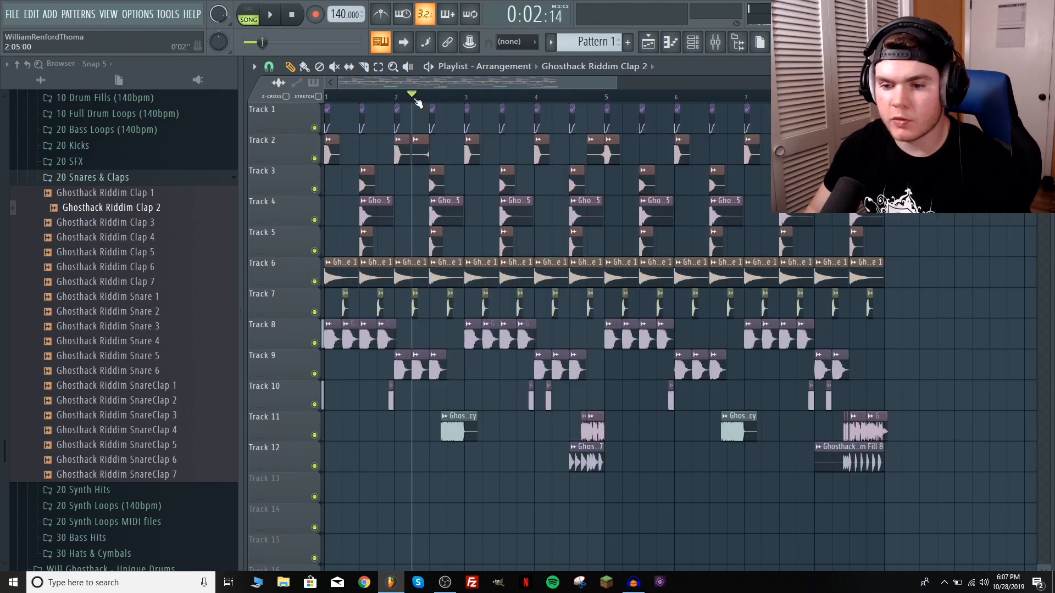
key(space)
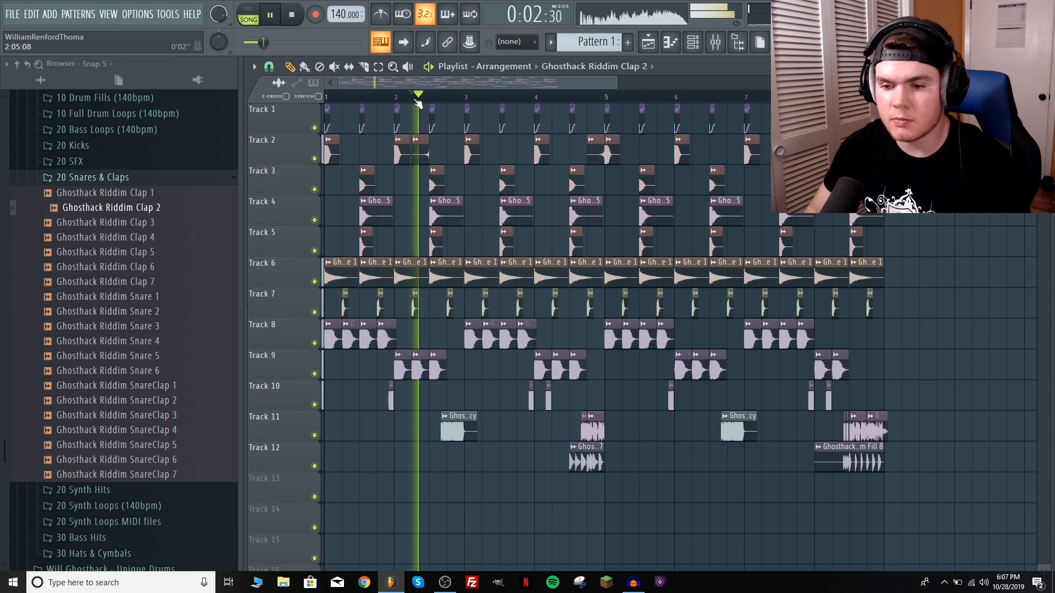
key(space)
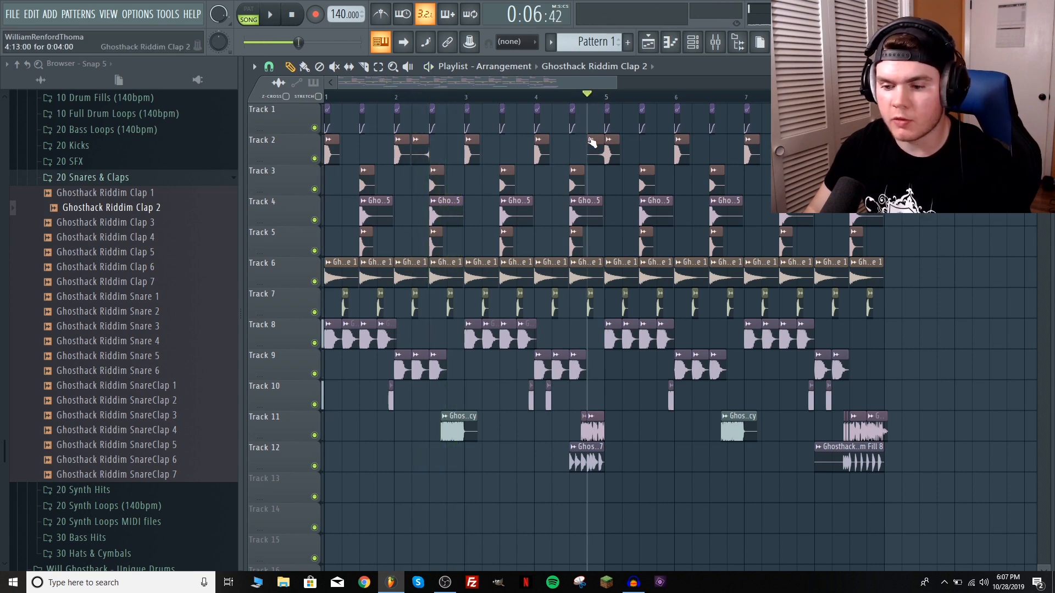
key(space)
key(space)
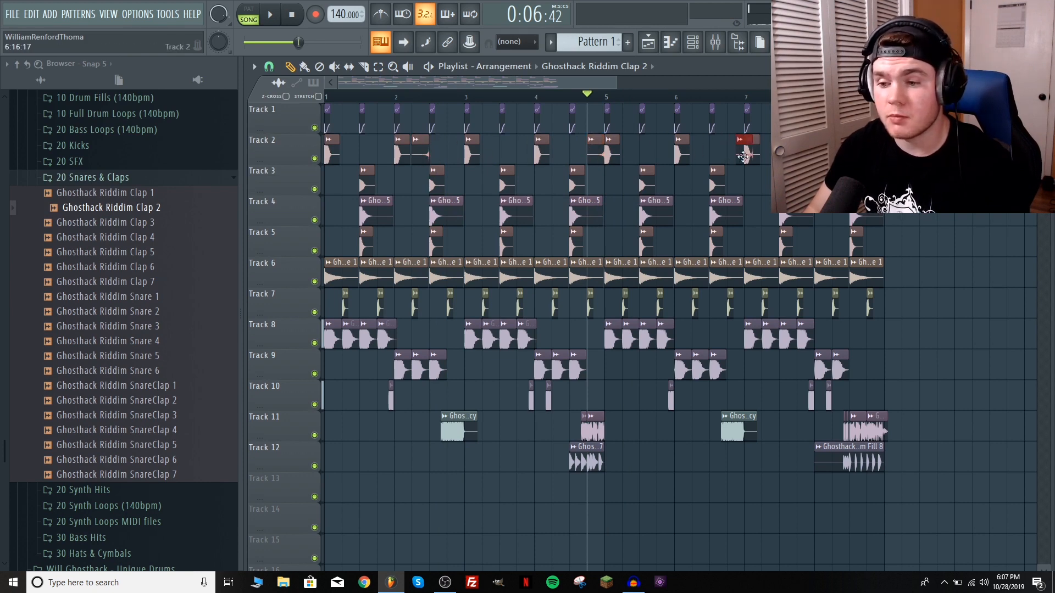
Copy the reversed clap into bars 6 and 8, shift Track 6 and below down one track, and put all four claps on Track 6
drag(799, 417, 344, 312)
drag(452, 153, 428, 151)
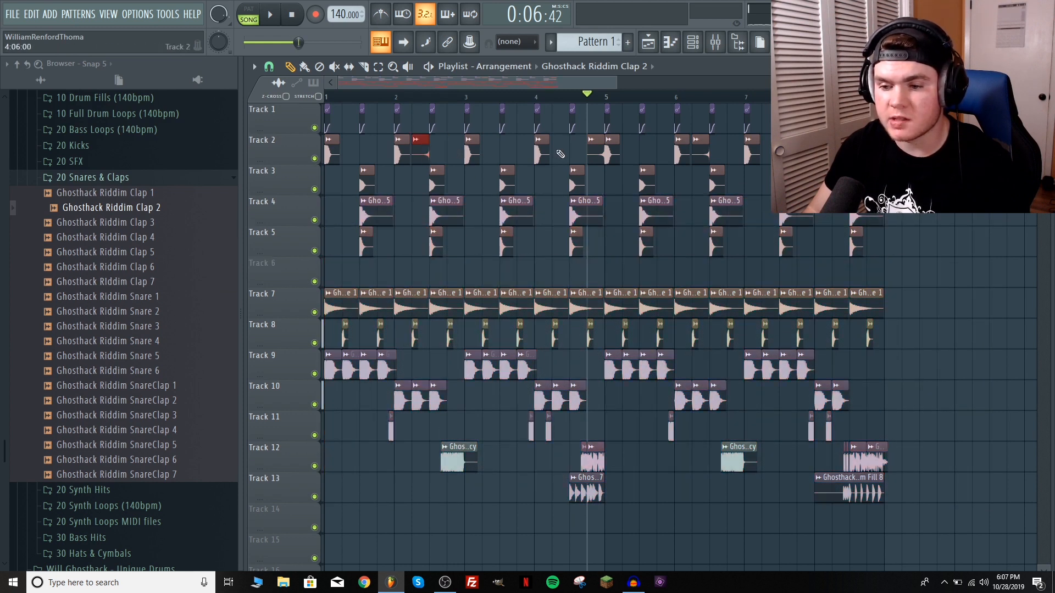
drag(703, 159, 703, 221)
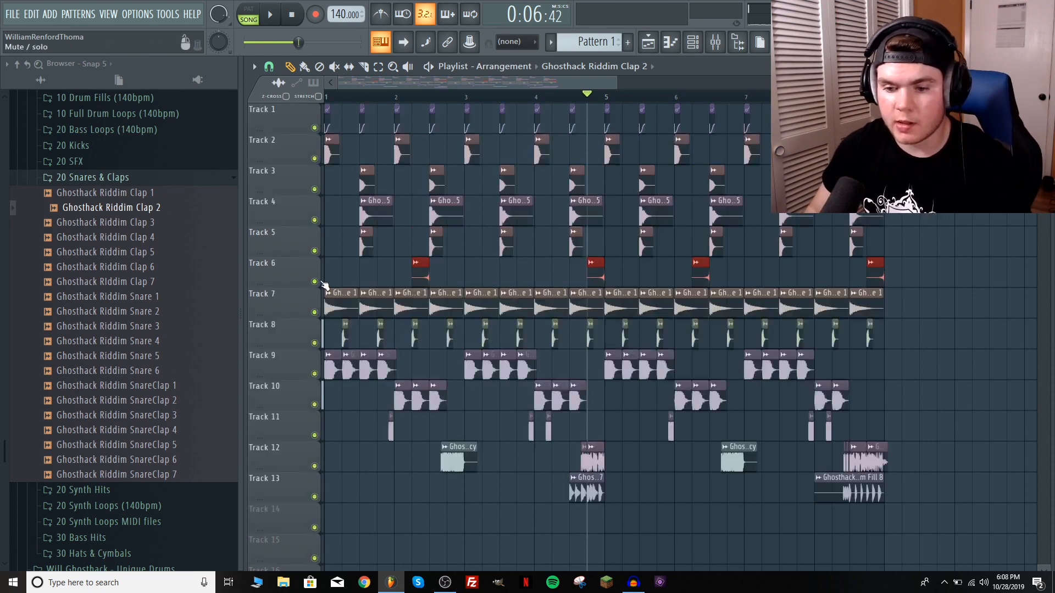
Play back the drop with the reversed claps and check the Clap 2 channel settings
key(space)
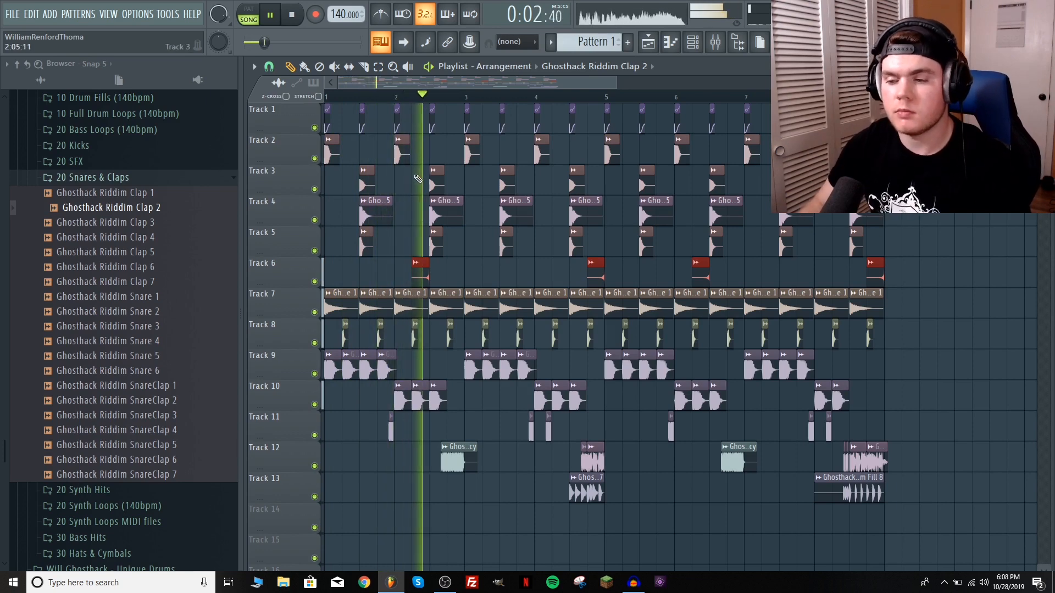
click(434, 232)
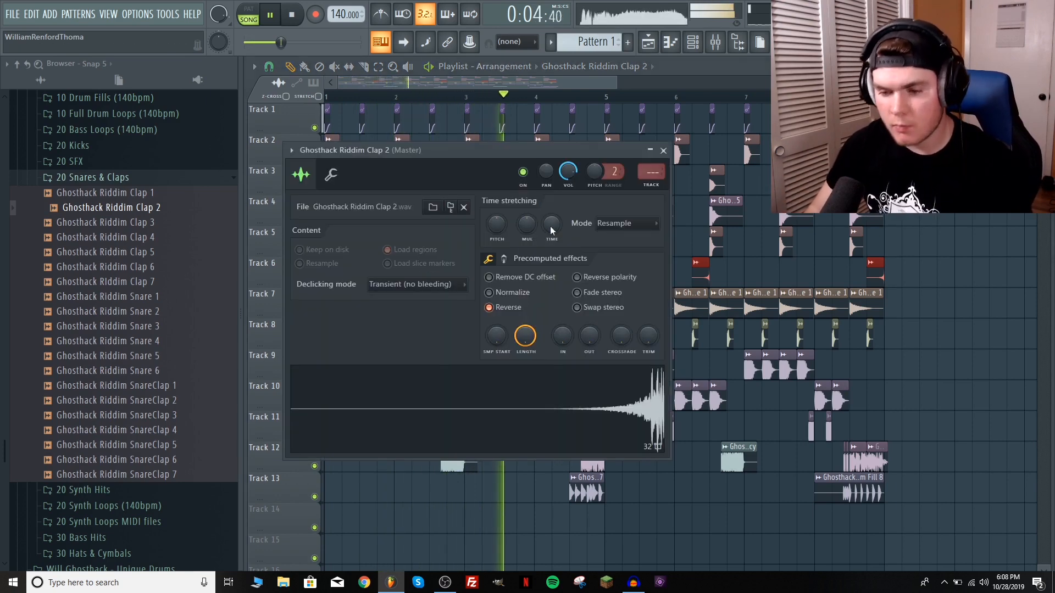
click(663, 151)
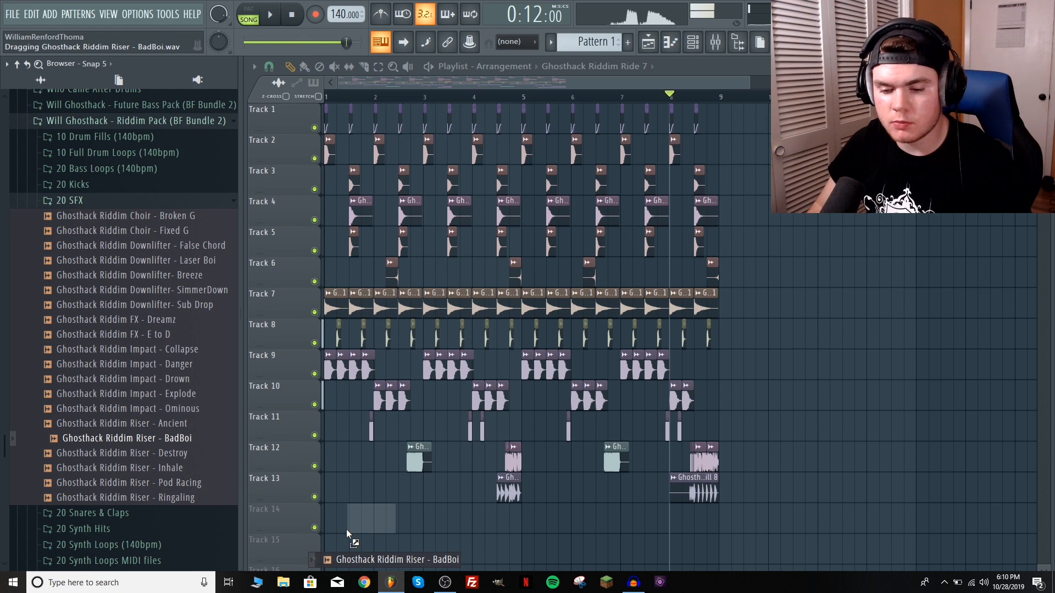
Place Ghosthack Riddim Riser - BadBoi on Track 14 in the second half of bar 4 and start playback at bar 8
drag(346, 529, 490, 524)
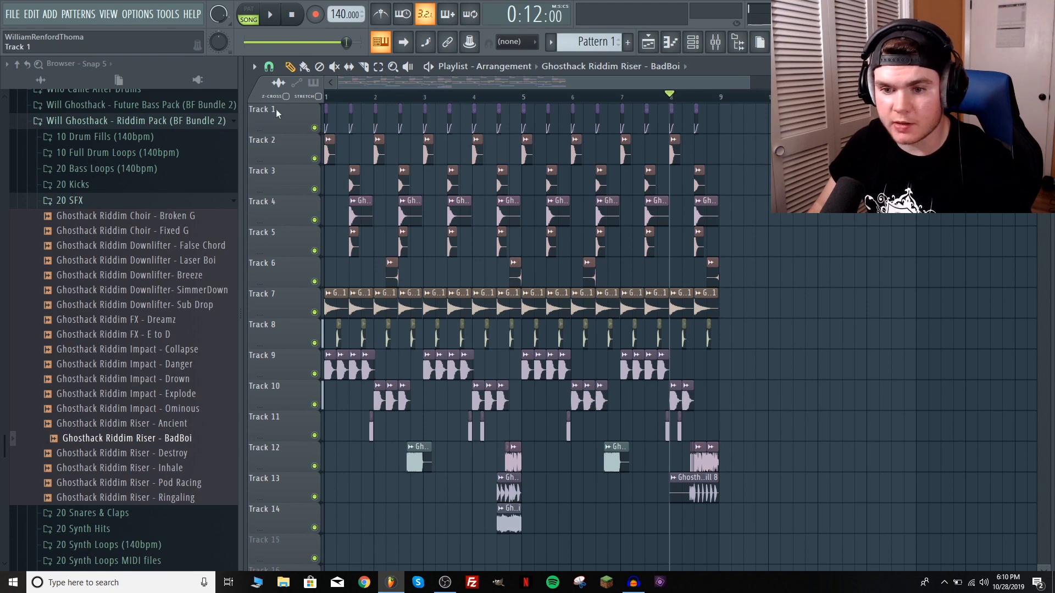
click(254, 67)
click(590, 85)
key(space)
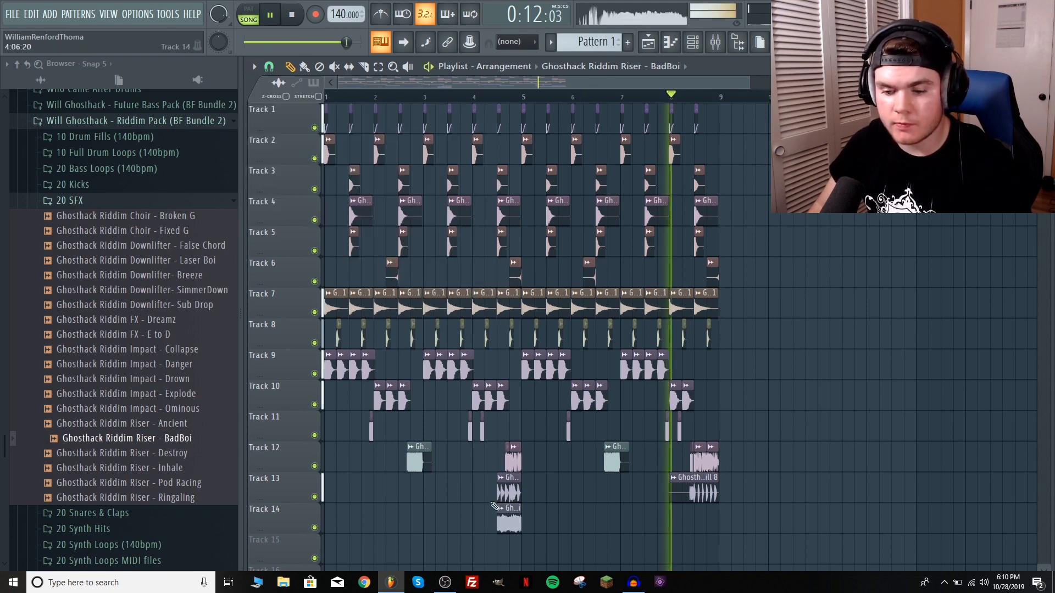
key(space)
Move the BadBoi riser on Track 14 to bar 8, extend it across the whole bar and play it back
drag(514, 521, 671, 526)
key(space)
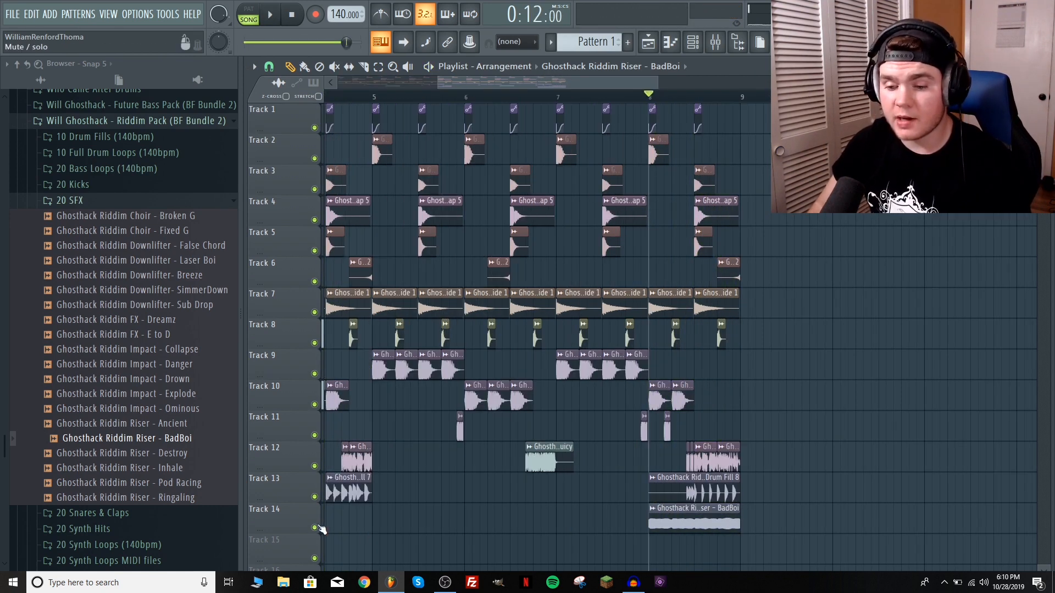
key(space)
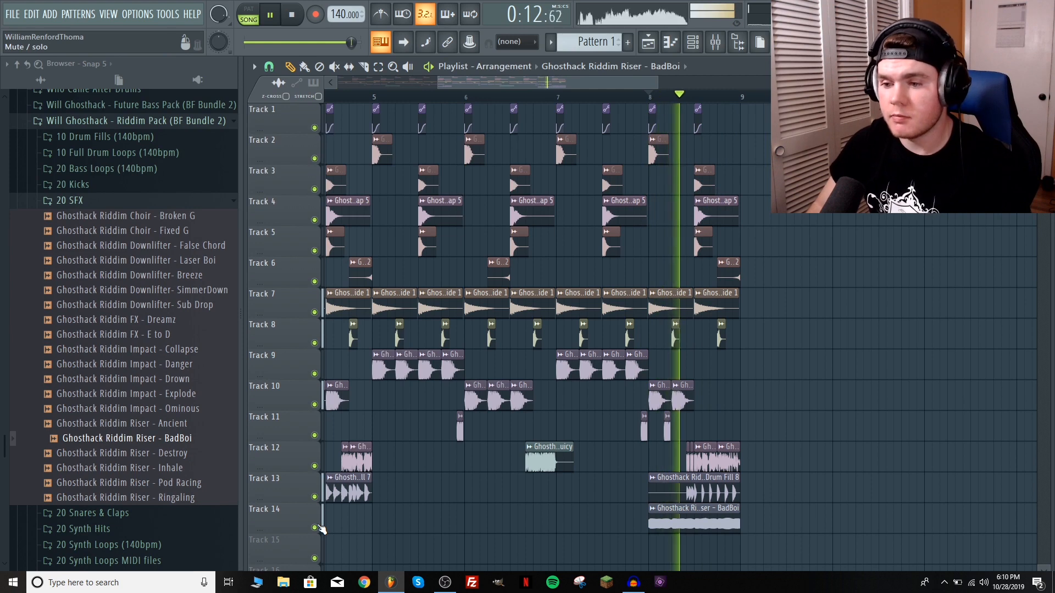
key(space)
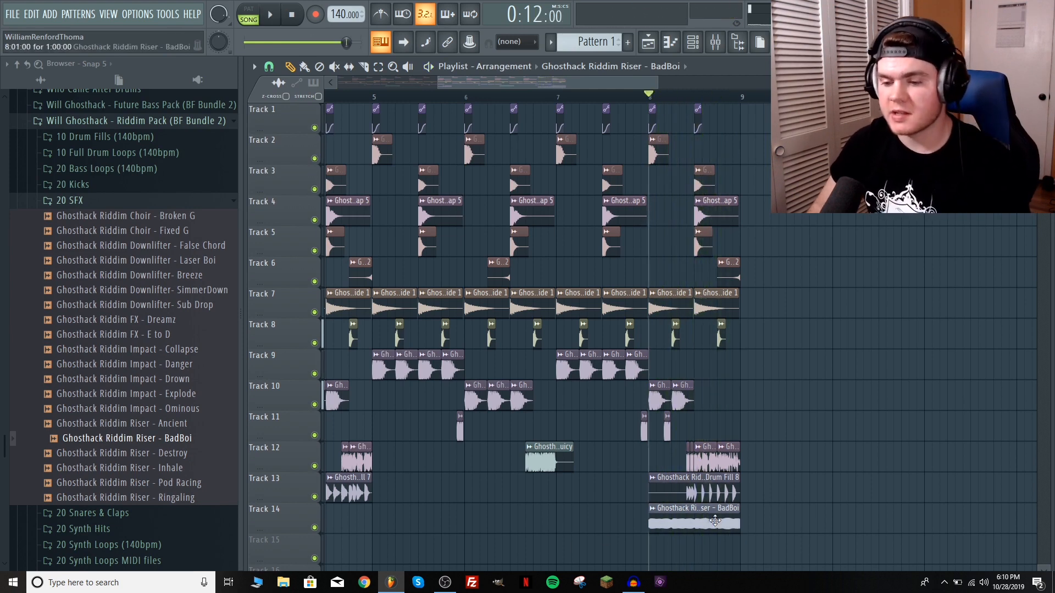
Normalize the BadBoi riser, give it a fade-in and fade-out, and play back bar 8 before closing its channel settings
double_click(715, 521)
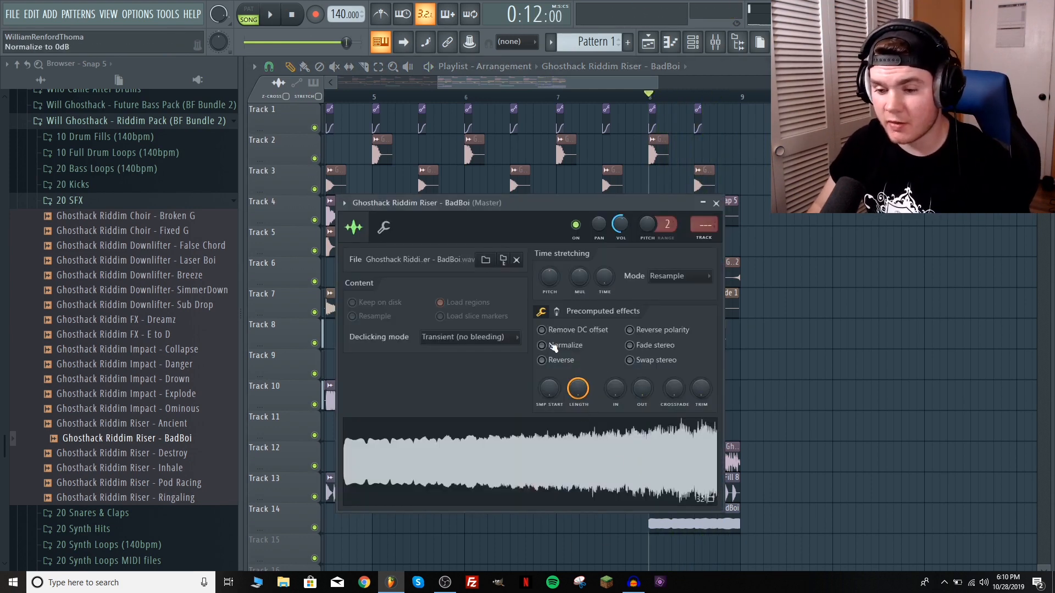
mouse_move(618, 387)
mouse_down()
mouse_move(618, 378)
mouse_move(656, 394)
mouse_move(655, 385)
mouse_move(614, 385)
mouse_up()
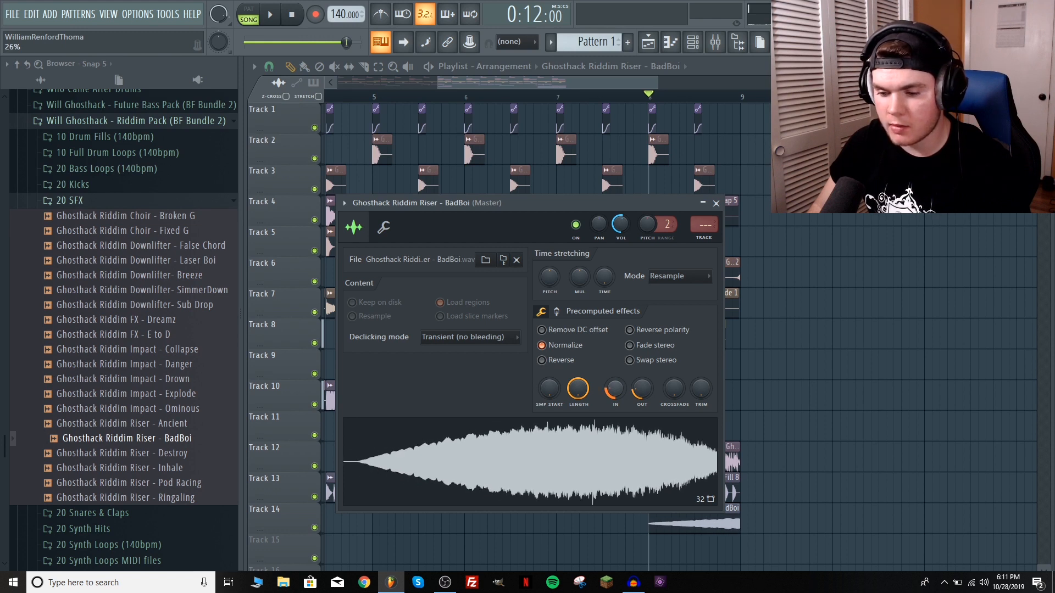
key(space)
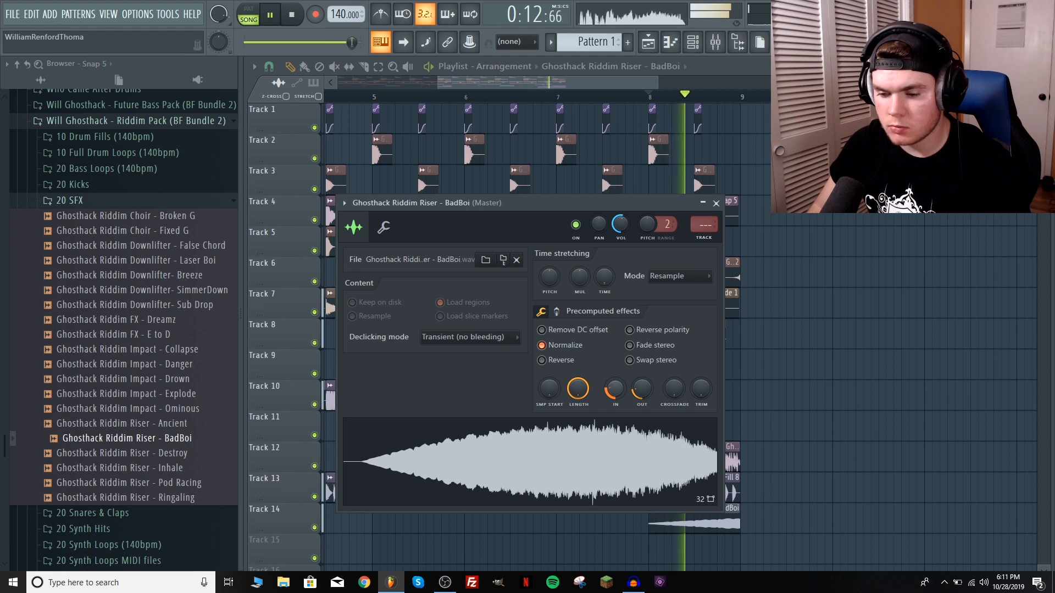
key(space)
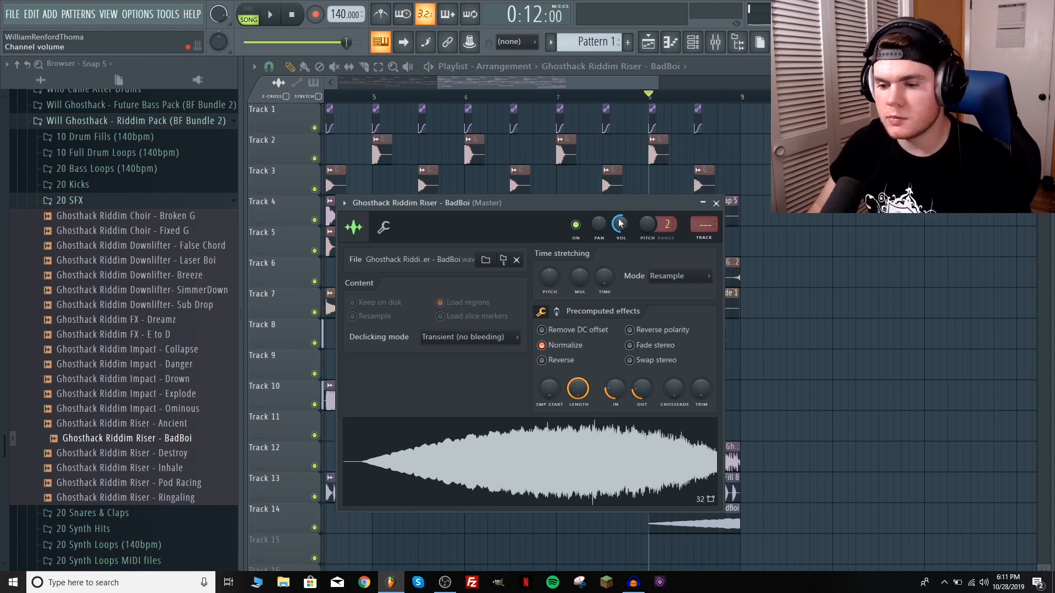
click(705, 204)
Play back the second half of the drop from bar 5
scroll(663, 108, down, 3)
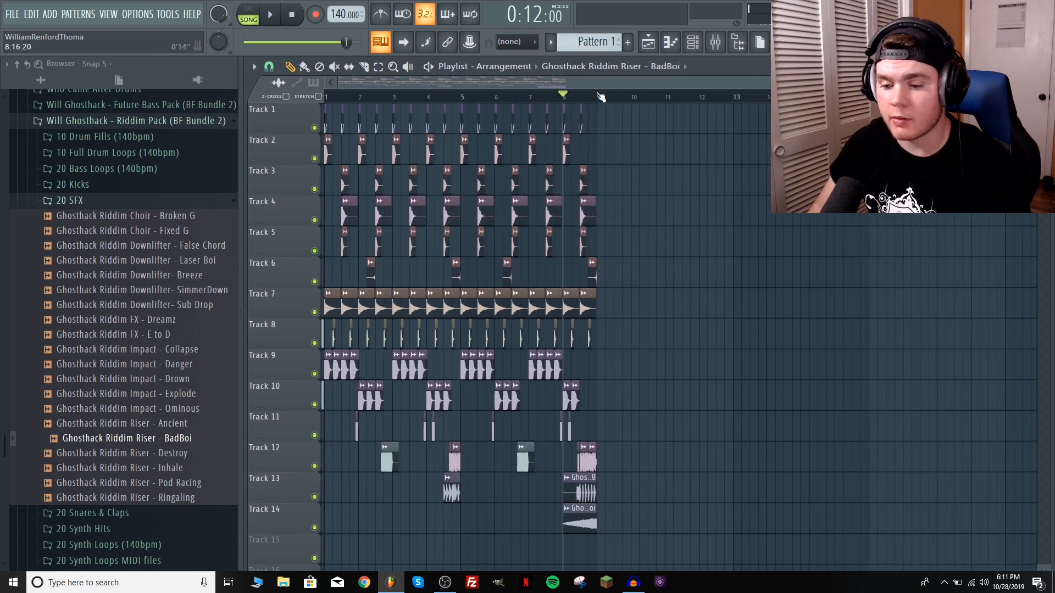
key(space)
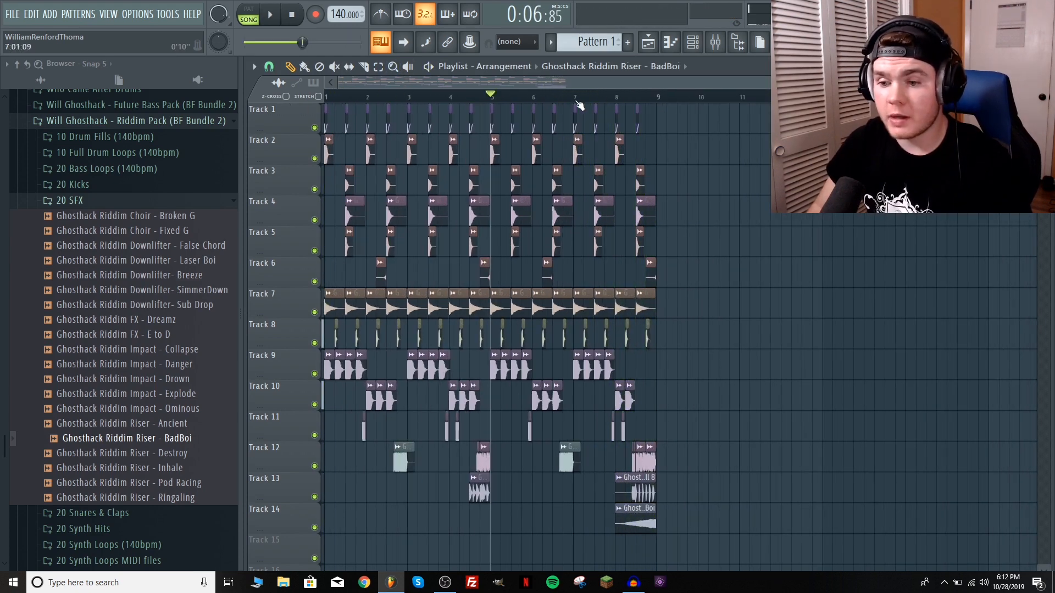
scroll(580, 106, up, 2)
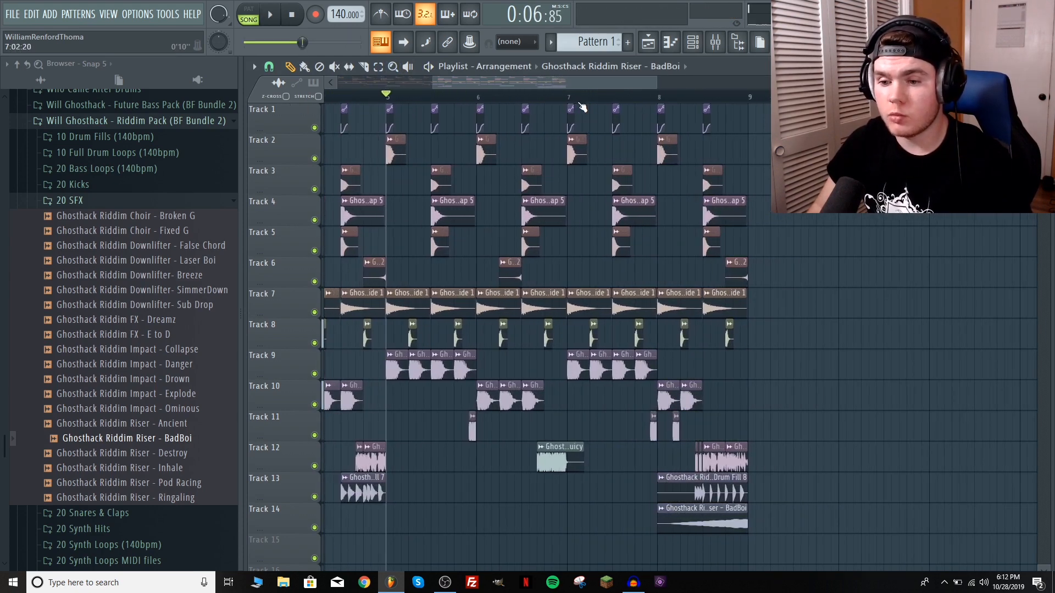
key(space)
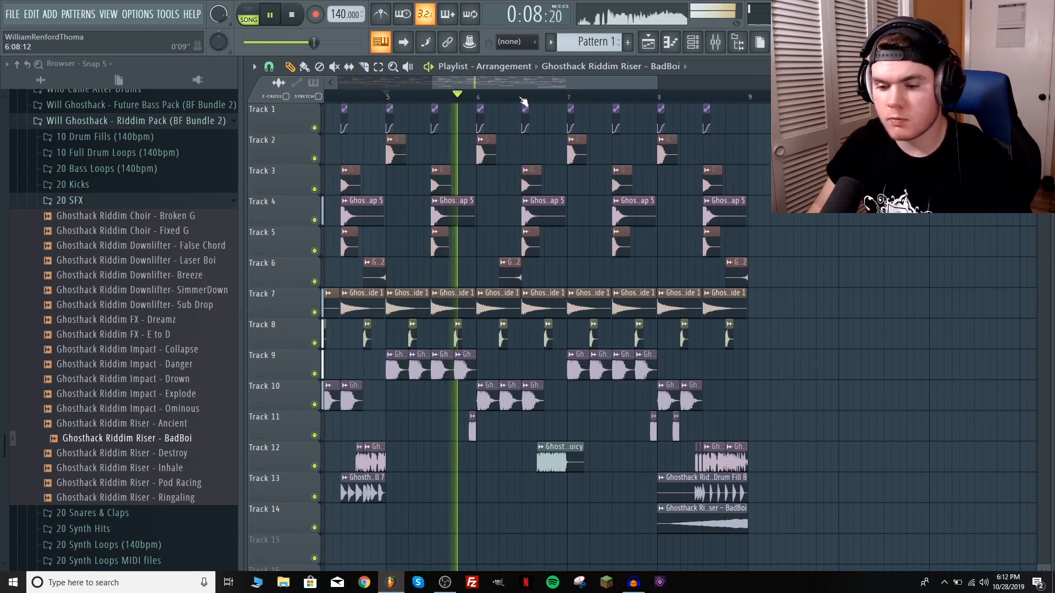
Turn the first Bass Hit D Gears 2 #3 of bar 7 into a short slice on Track 10 leading into the second hit, and play it back
scroll(563, 367, up, 3)
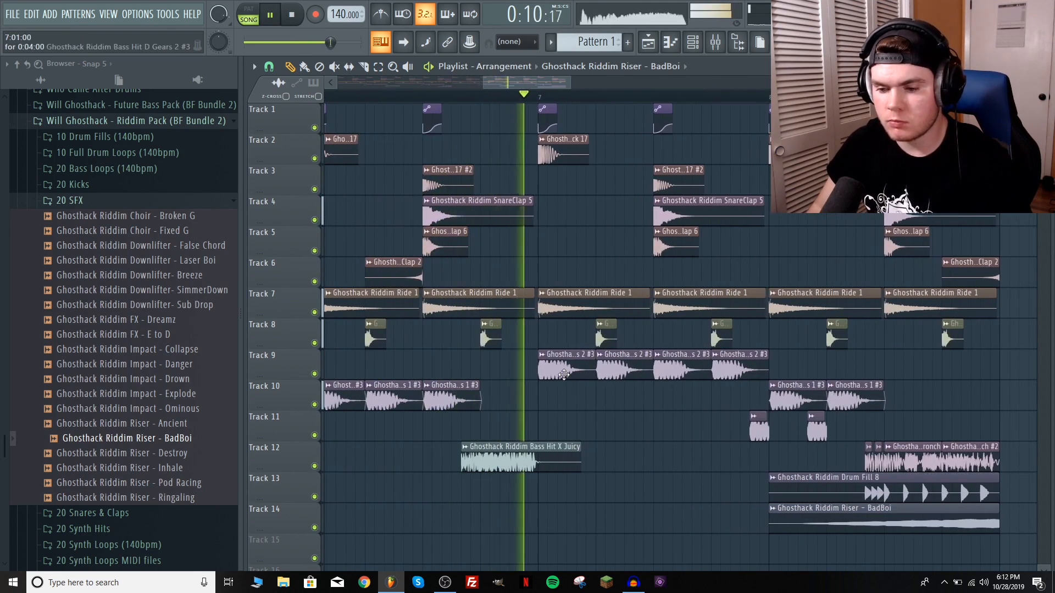
key(space)
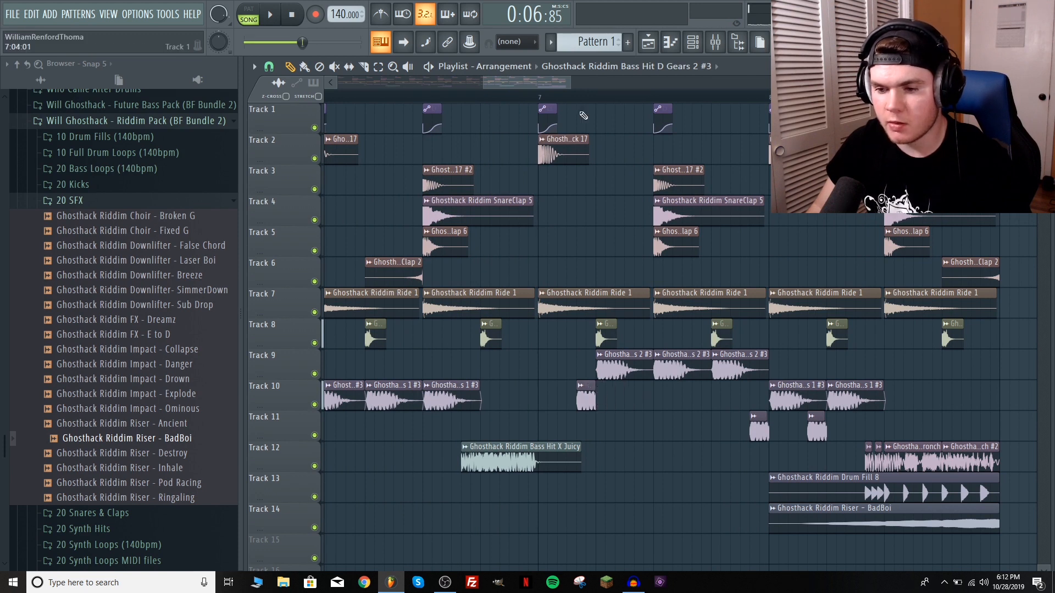
key(space)
drag(587, 400, 587, 369)
key(space)
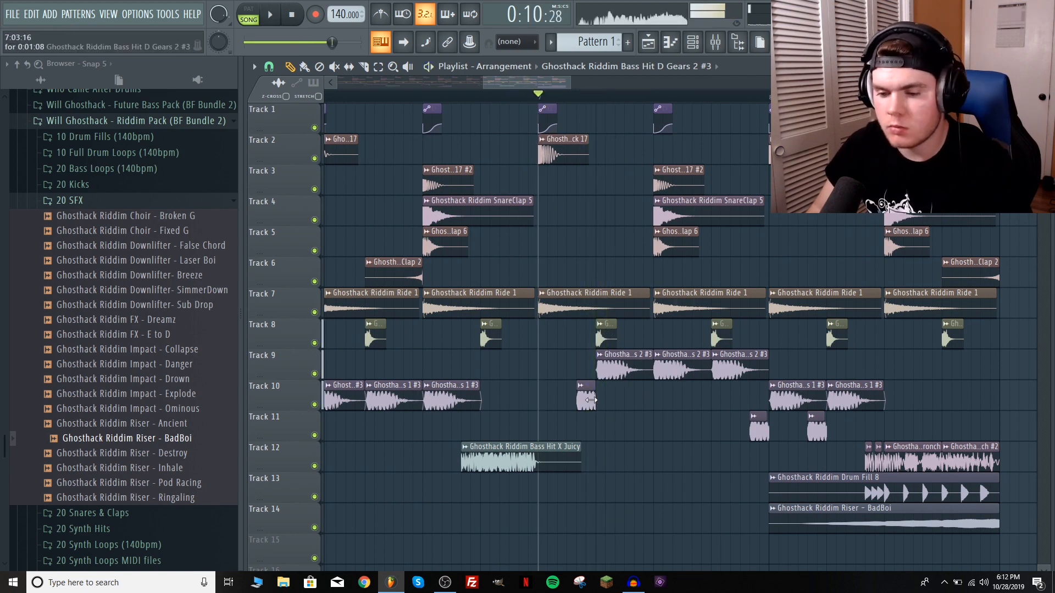
Add a second short bass slice on Track 10 before the third bass hit of bar 7, keeping the full hit on Track 9
key(space)
key(space)
key(space)
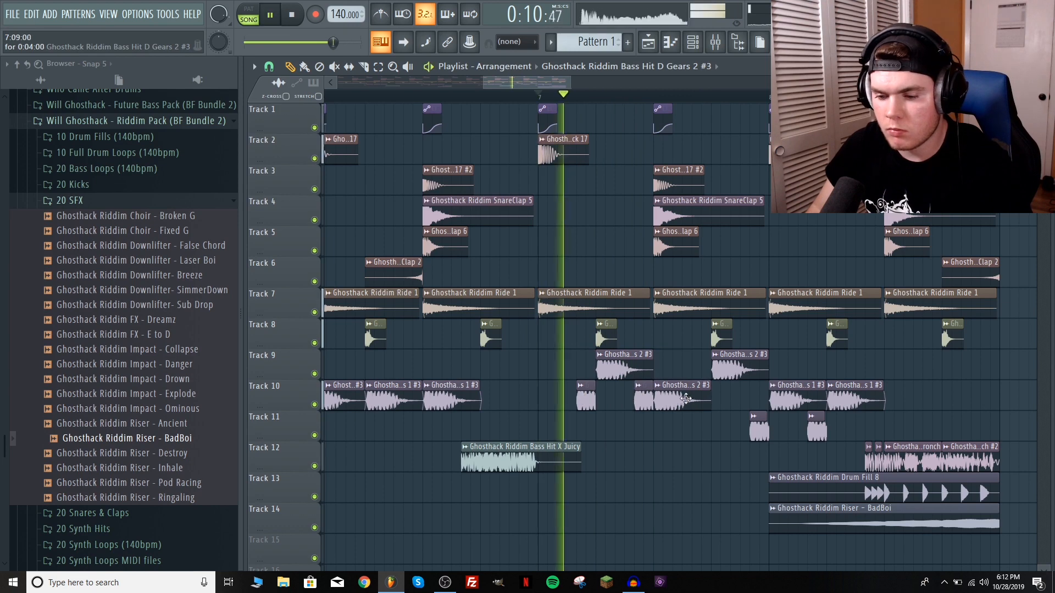
drag(687, 394, 687, 363)
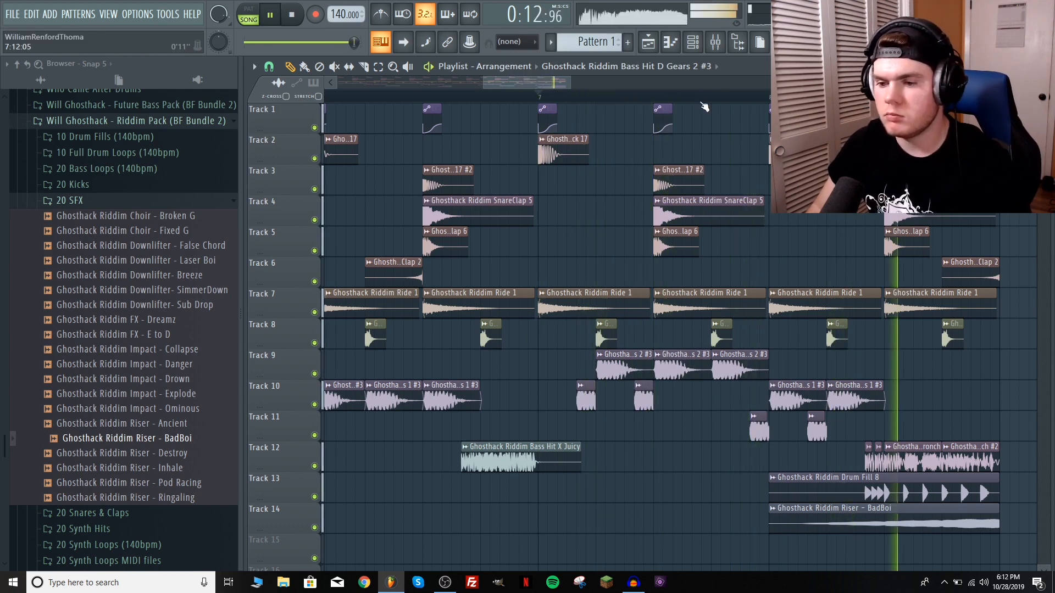
Play back the finished eight-bar drop from the beginning with the whole arrangement in view
scroll(697, 101, down, 3)
scroll(698, 101, down, 1)
key(space)
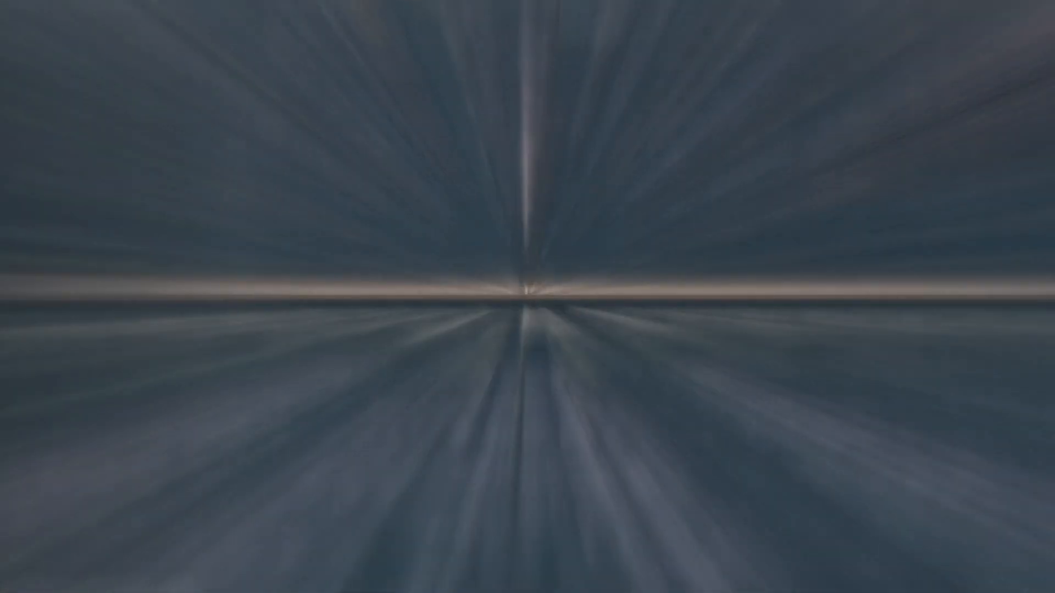
click(270, 15)
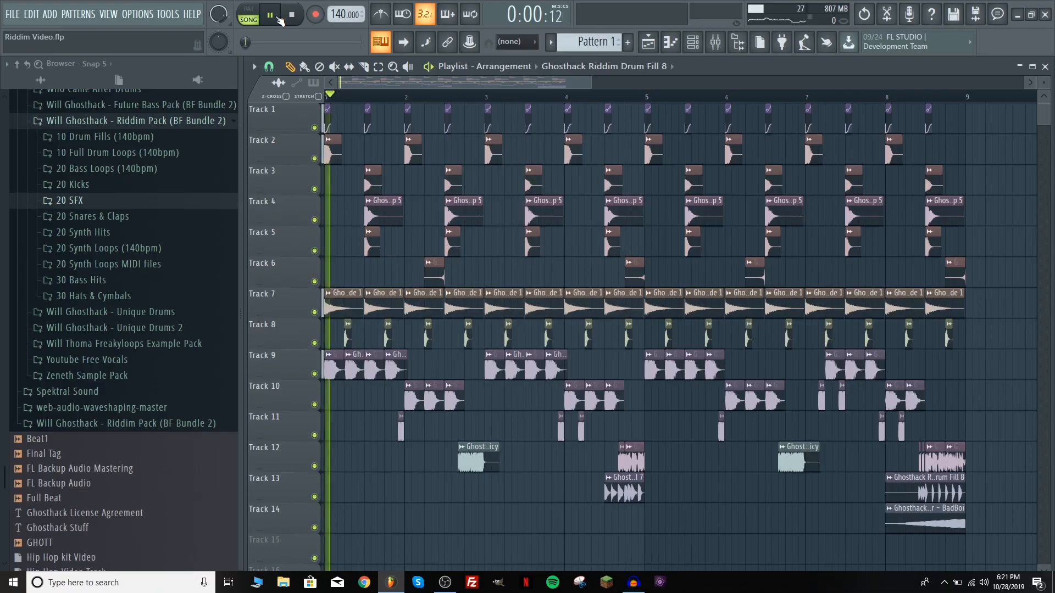